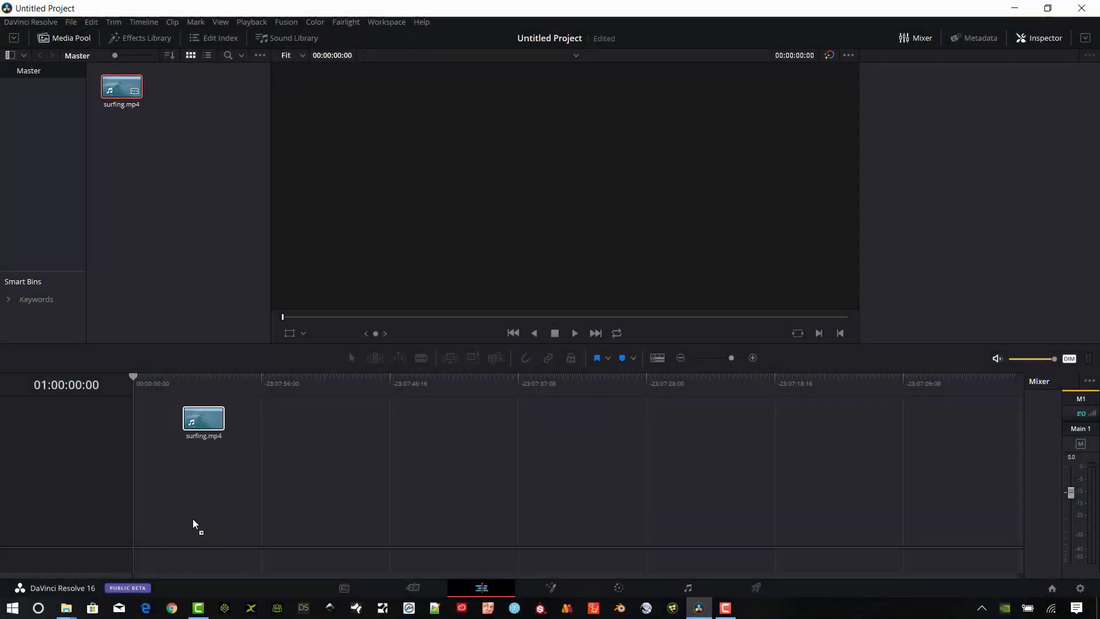
Step: Place surfing.mp4 on a new Timeline 1 and delete its audio clip
{"action": "left_click_drag", "start_coordinate": [193, 524], "coordinate": [136, 541]}
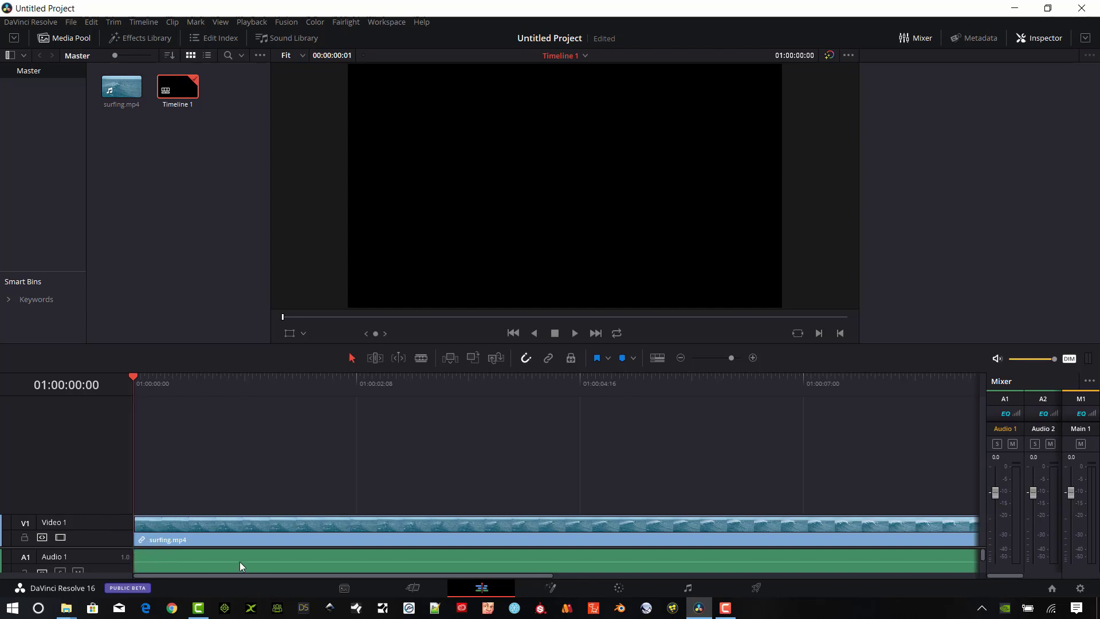
{"action": "left_click", "coordinate": [240, 561]}
{"action": "key", "text": "Delete"}
Step: Scrub through the surfing footage and leave the playhead around four seconds
{"action": "left_click", "coordinate": [248, 383]}
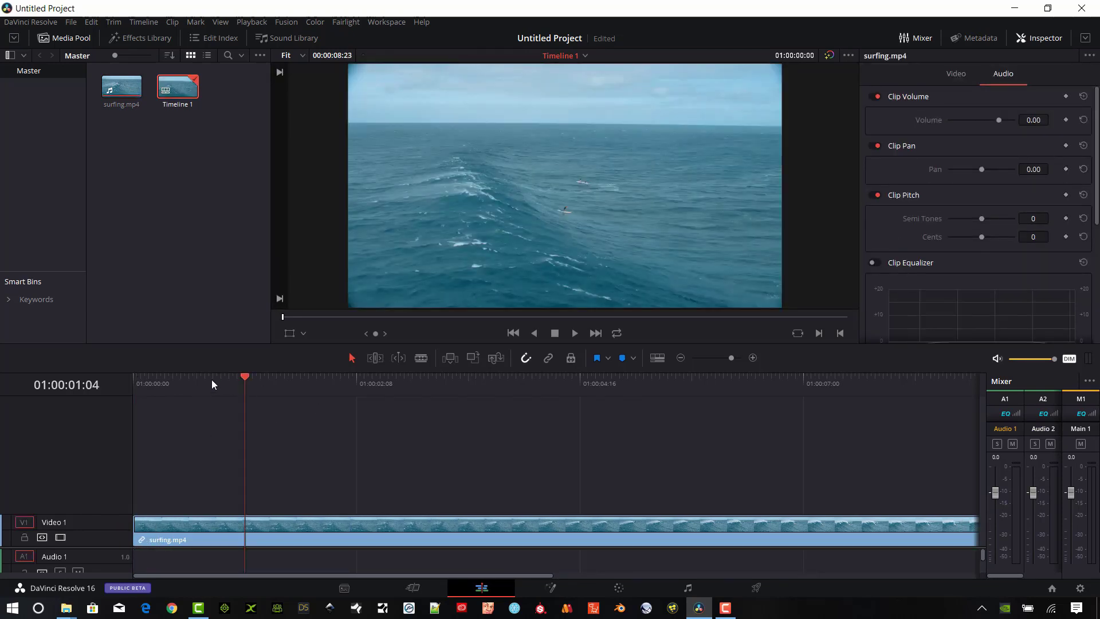
{"action": "left_click", "coordinate": [195, 387]}
{"action": "mouse_move", "coordinate": [195, 387]}
{"action": "left_mouse_down"}
{"action": "mouse_move", "coordinate": [455, 377]}
{"action": "mouse_move", "coordinate": [819, 421]}
{"action": "left_mouse_up"}
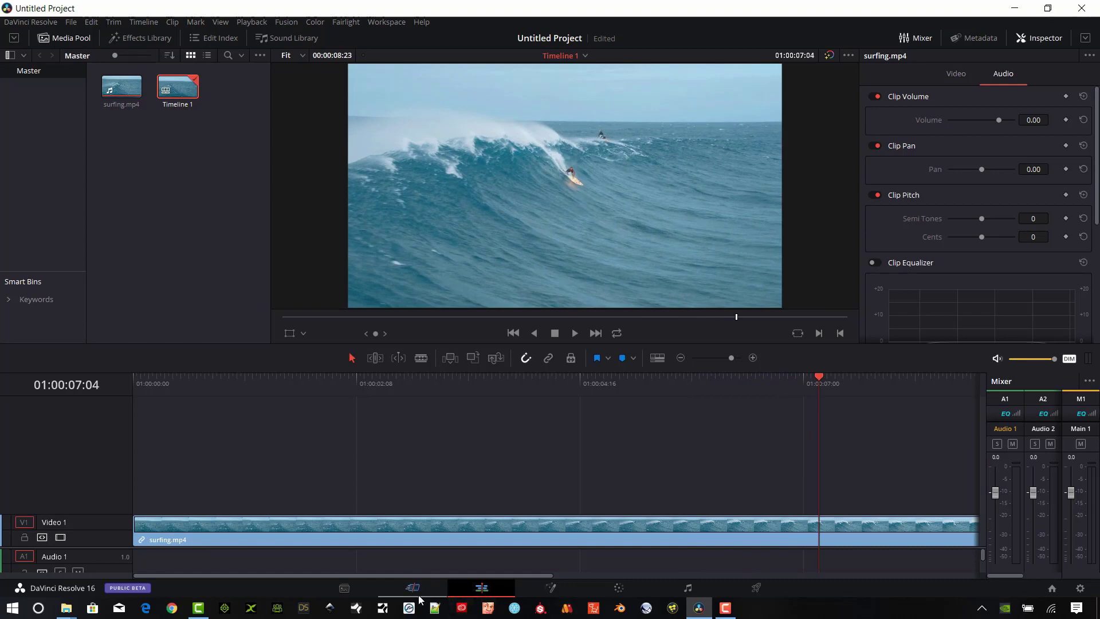
{"action": "left_click_drag", "start_coordinate": [468, 575], "coordinate": [590, 577]}
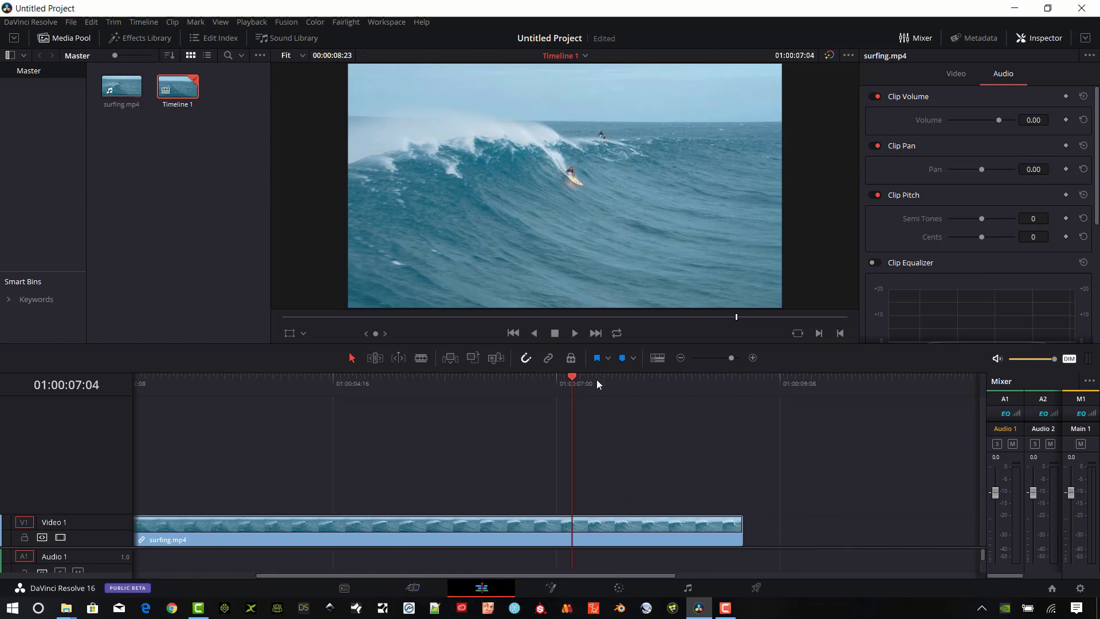
{"action": "mouse_move", "coordinate": [596, 379]}
{"action": "left_mouse_down"}
{"action": "mouse_move", "coordinate": [683, 403]}
{"action": "mouse_move", "coordinate": [586, 410]}
{"action": "mouse_move", "coordinate": [360, 385]}
{"action": "mouse_move", "coordinate": [164, 418]}
{"action": "mouse_move", "coordinate": [258, 437]}
{"action": "mouse_move", "coordinate": [558, 426]}
{"action": "mouse_move", "coordinate": [517, 417]}
{"action": "left_mouse_up"}
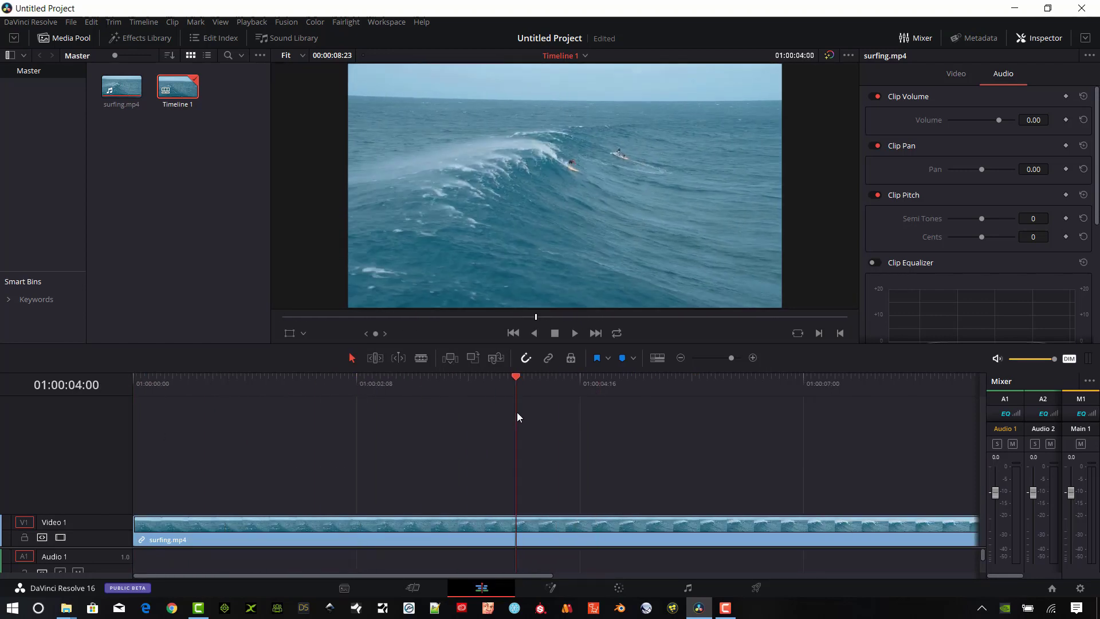
Step: Enable Retime Controls on the surfing video clip, showing its 100% speed
{"action": "left_click", "coordinate": [522, 540]}
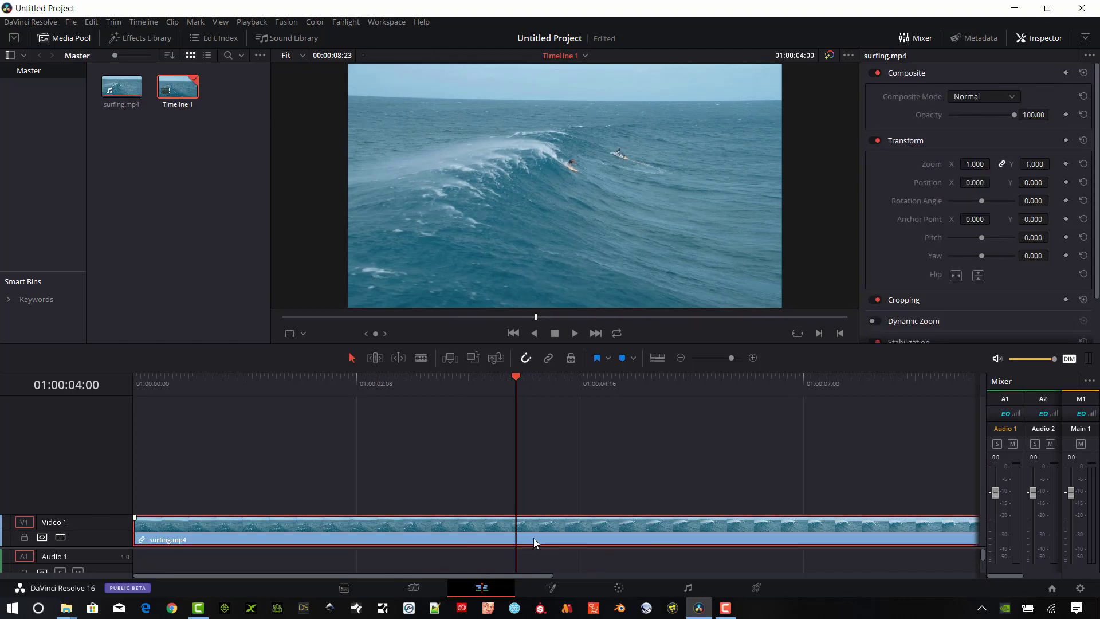
{"action": "right_click", "coordinate": [534, 538]}
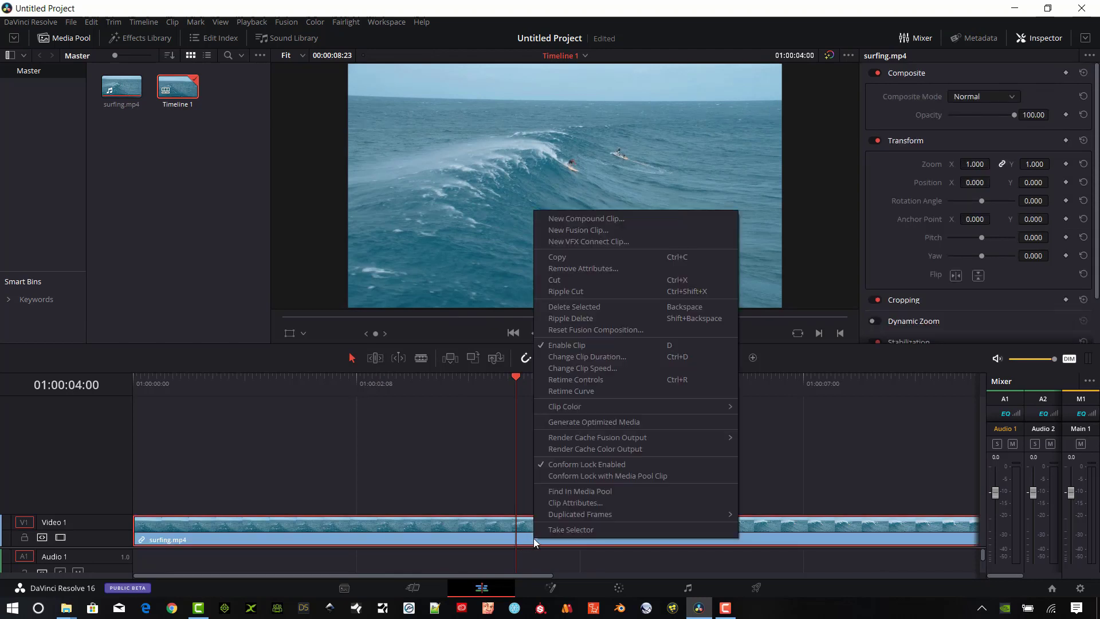
{"action": "left_click", "coordinate": [613, 380]}
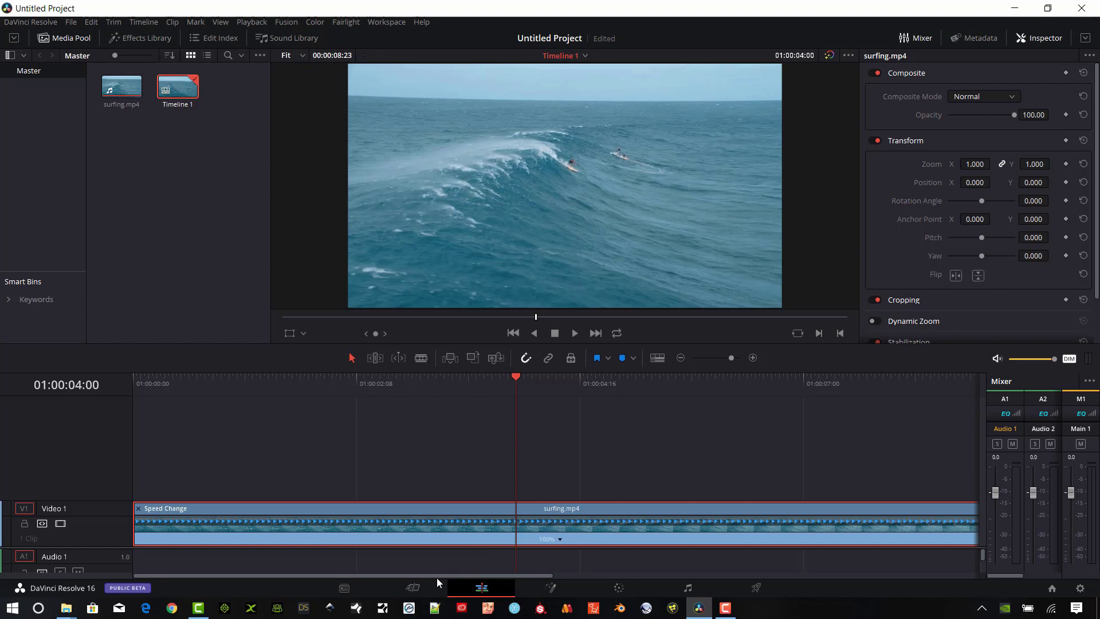
{"action": "scroll", "coordinate": [544, 566], "scroll_direction": "down", "scroll_amount": 3}
{"action": "scroll", "coordinate": [433, 575], "scroll_direction": "up", "scroll_amount": 3}
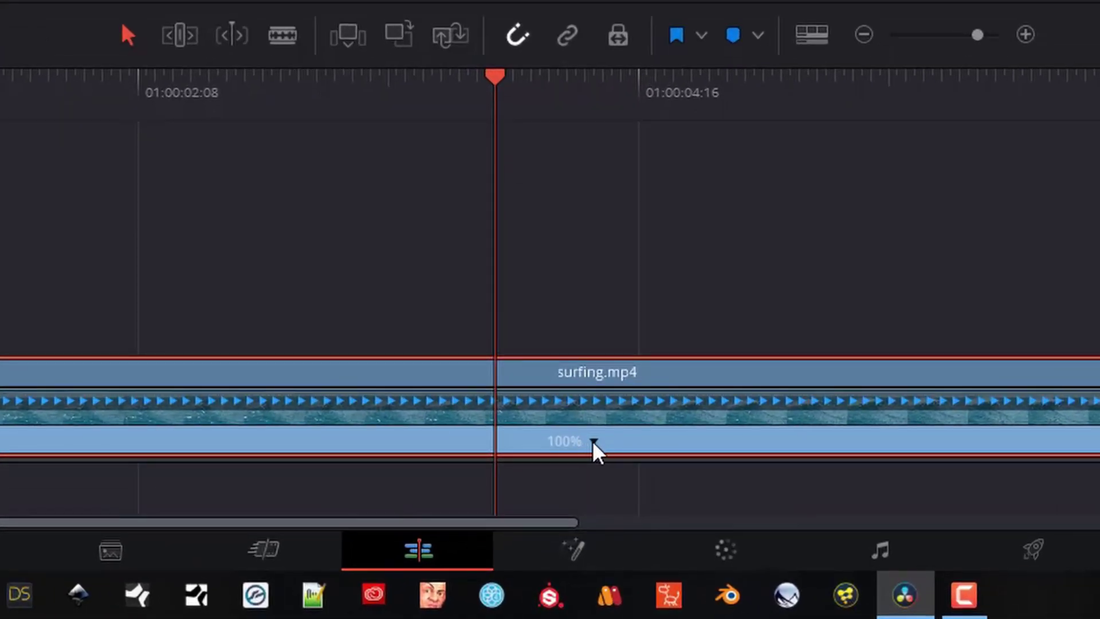
Step: Open the clip's 100% speed menu, toggling pitch correction on and back off
{"action": "left_click", "coordinate": [592, 440]}
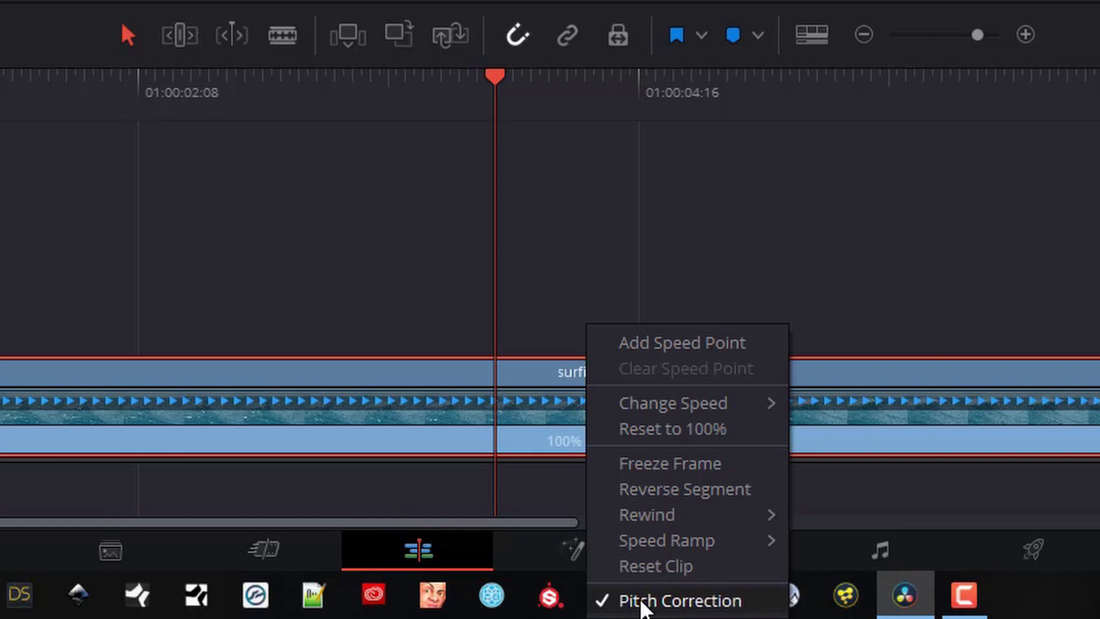
{"action": "left_click", "coordinate": [640, 601]}
{"action": "left_click", "coordinate": [590, 441]}
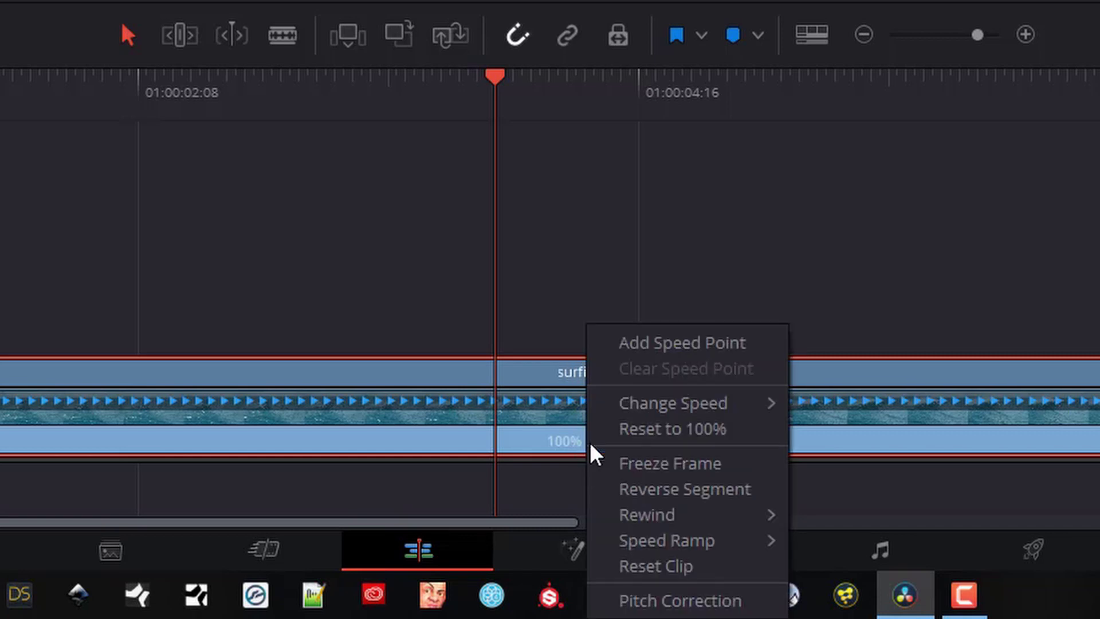
{"action": "left_click", "coordinate": [671, 602]}
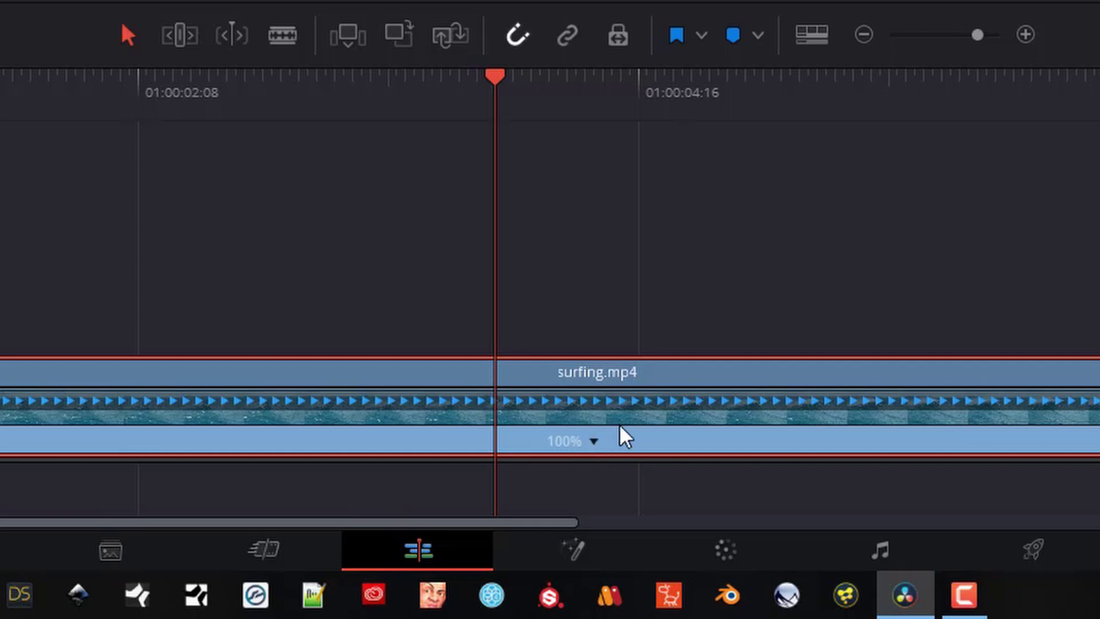
{"action": "left_click", "coordinate": [593, 442]}
{"action": "mouse_move", "coordinate": [673, 403]}
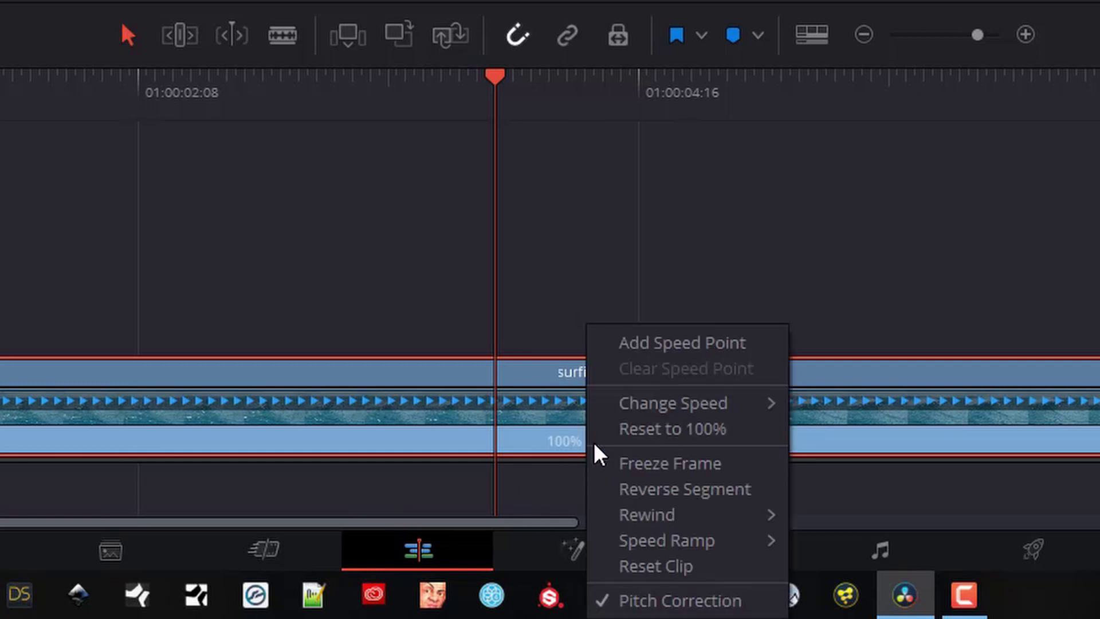
Step: Slow the clip to 50%, undo it, then reapply 50% speed
{"action": "left_click", "coordinate": [839, 403]}
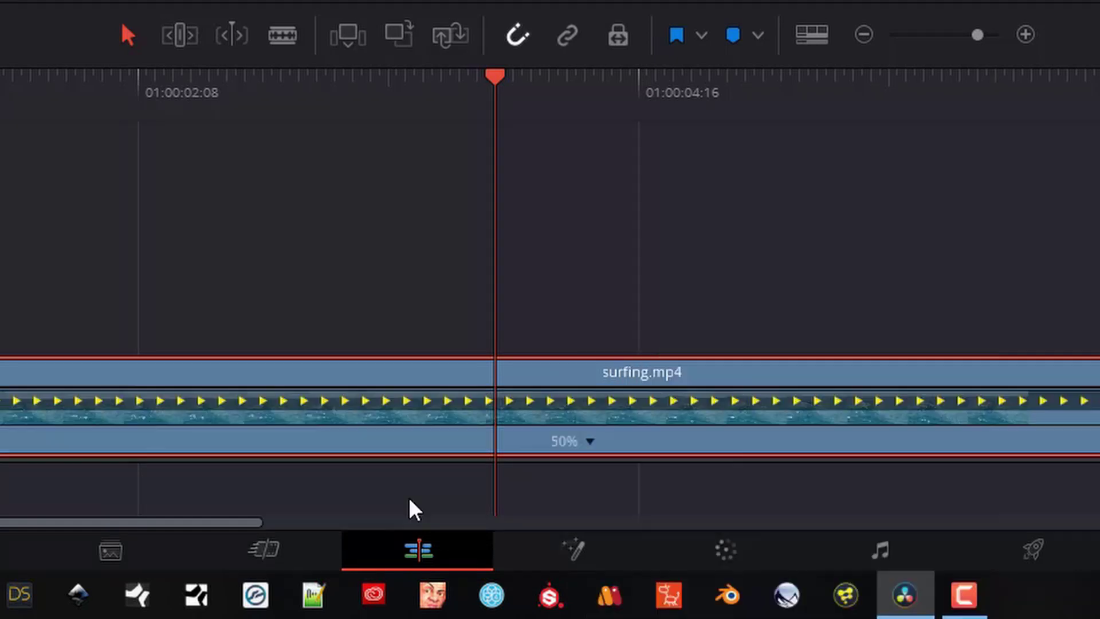
{"action": "scroll", "coordinate": [314, 470], "scroll_direction": "down", "scroll_amount": 2}
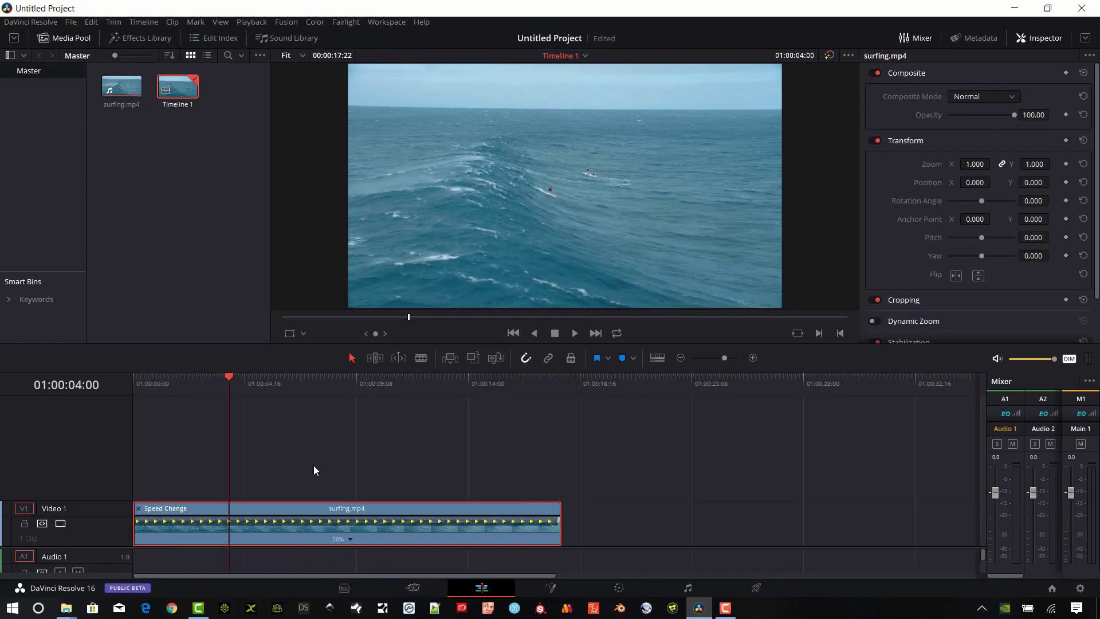
{"action": "left_click_drag", "start_coordinate": [467, 383], "coordinate": [557, 374]}
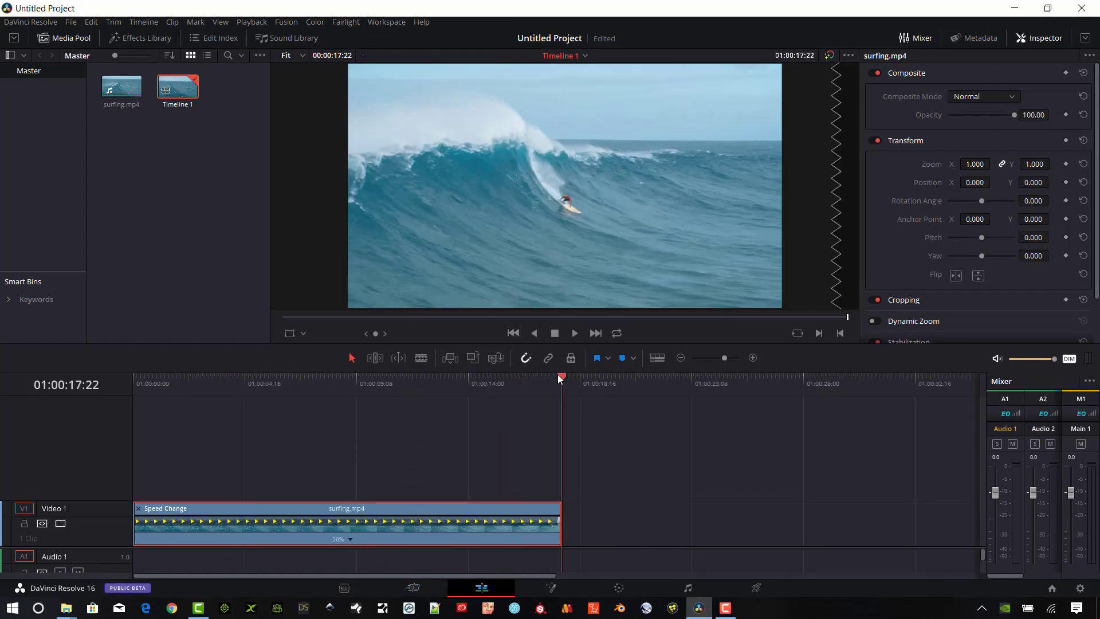
{"action": "key", "text": "ctrl+z"}
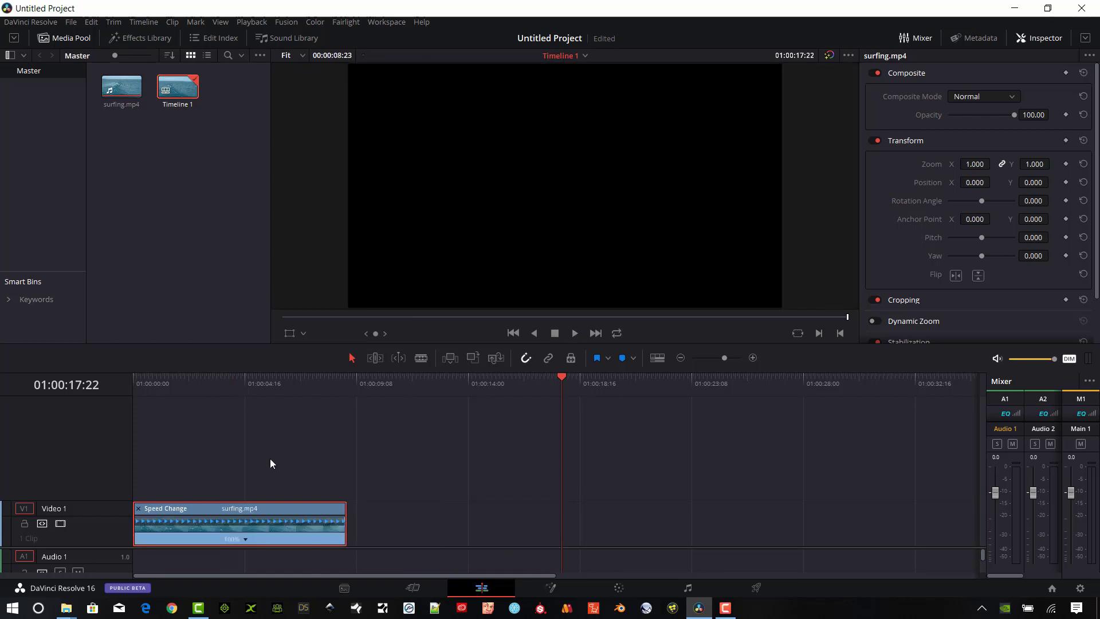
{"action": "left_click", "coordinate": [245, 539]}
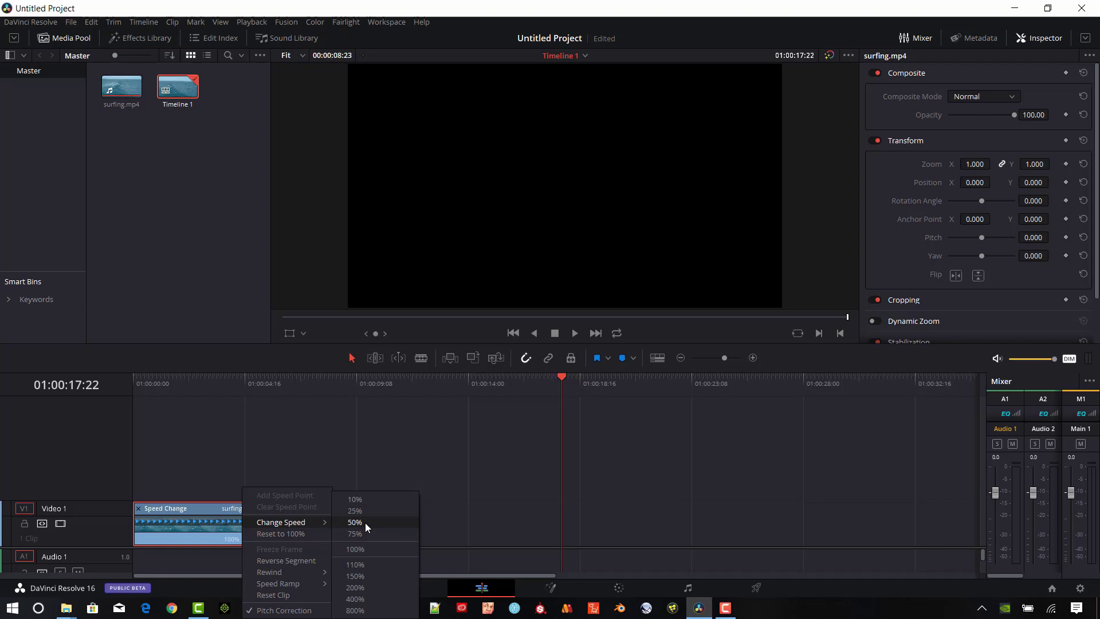
{"action": "left_click", "coordinate": [365, 522]}
Step: Play back the 50% clip from about six seconds, stopping near eight seconds
{"action": "left_click", "coordinate": [404, 385]}
{"action": "left_click", "coordinate": [542, 385]}
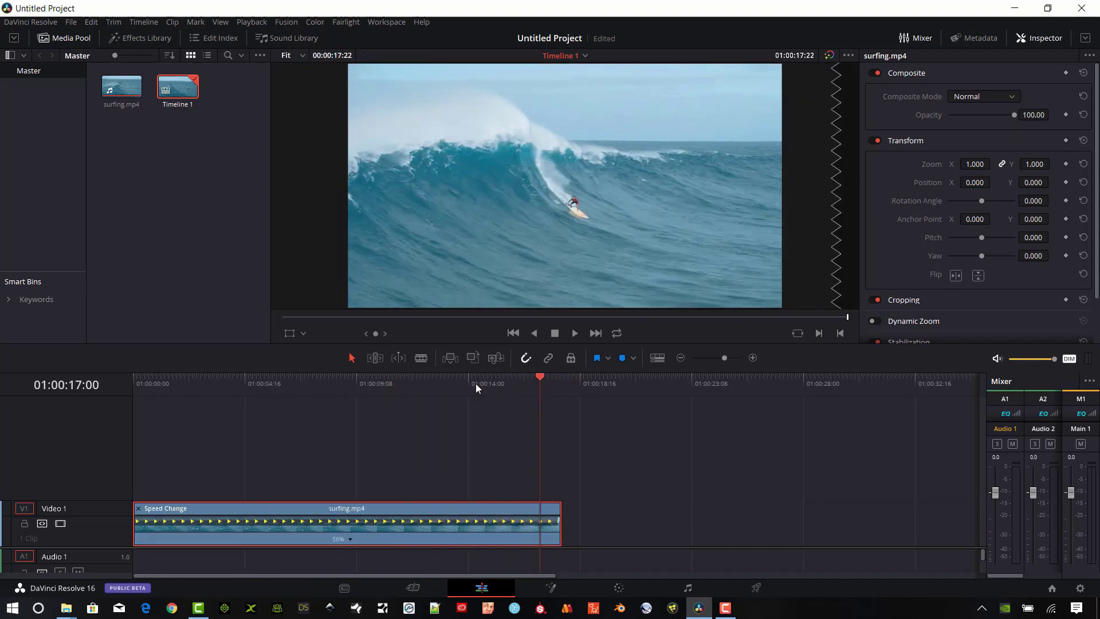
{"action": "left_click", "coordinate": [280, 383]}
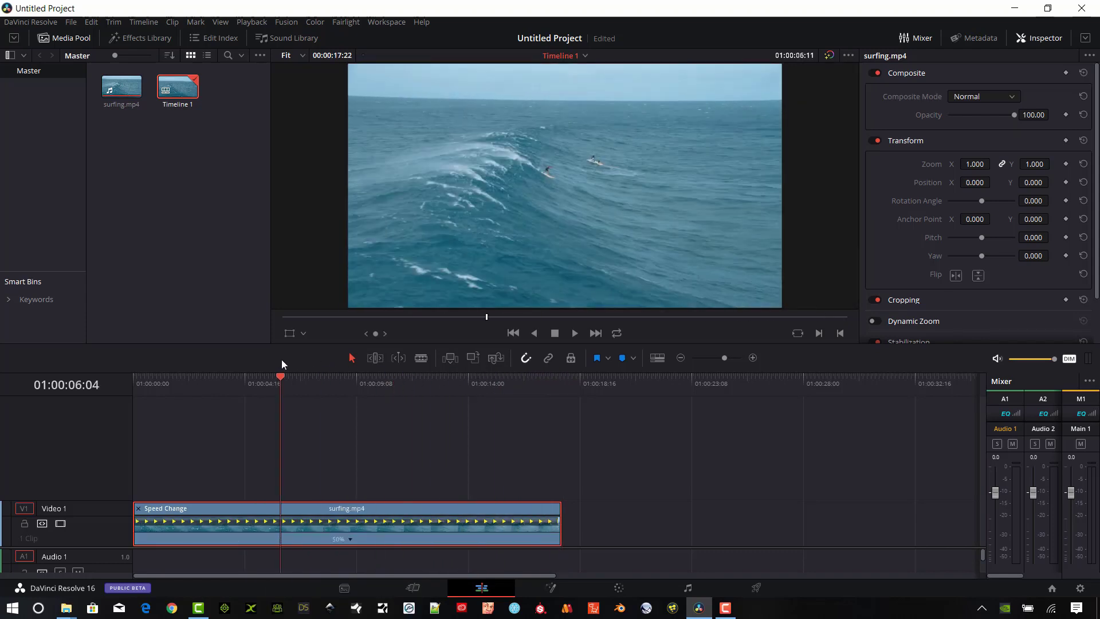
{"action": "left_click", "coordinate": [575, 334]}
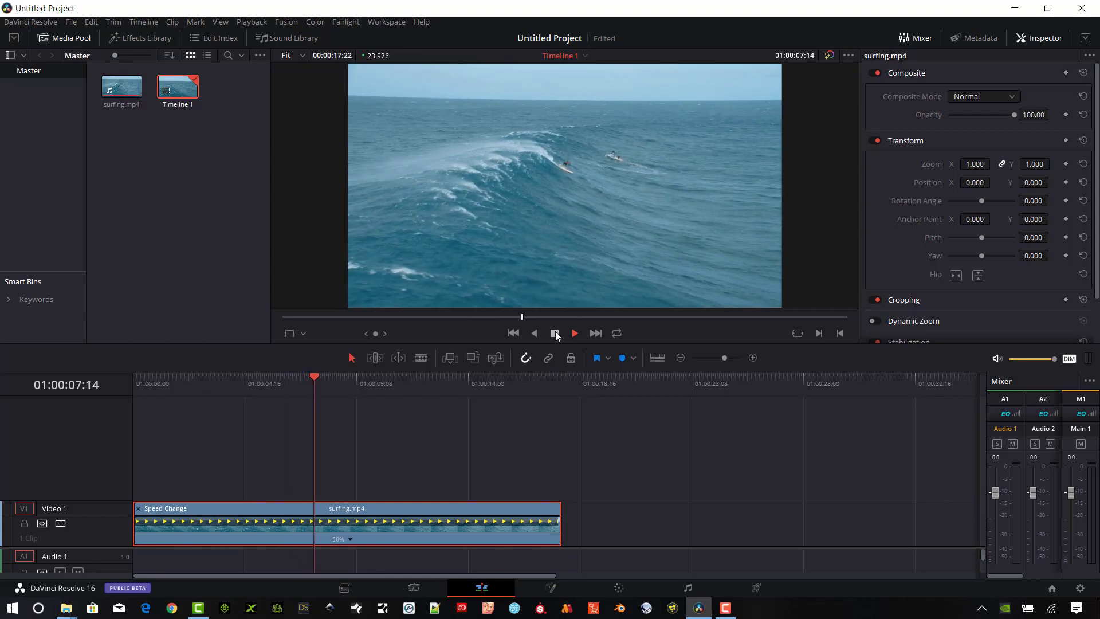
{"action": "left_click", "coordinate": [555, 333]}
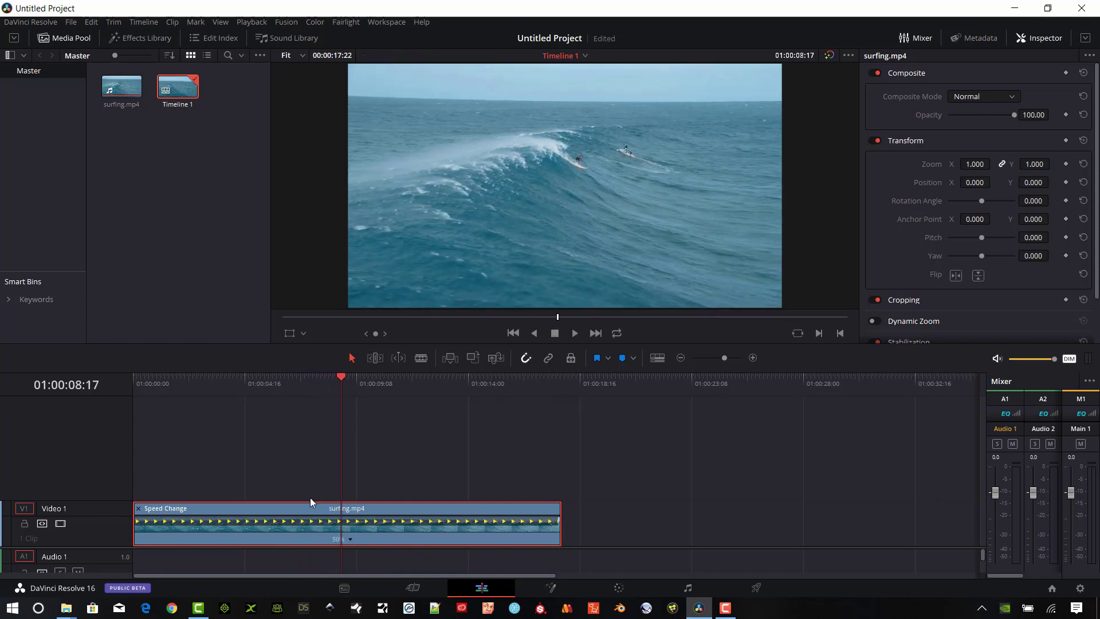
Step: Add a speed point at the playhead and change the second part to 75%
{"action": "left_click", "coordinate": [350, 540]}
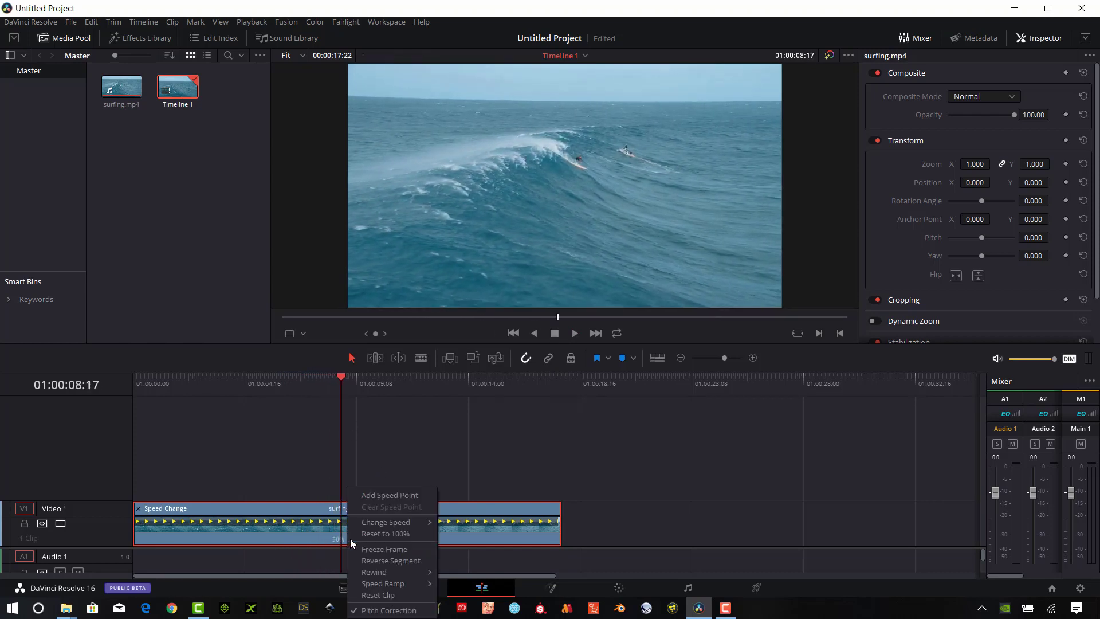
{"action": "left_click", "coordinate": [398, 496]}
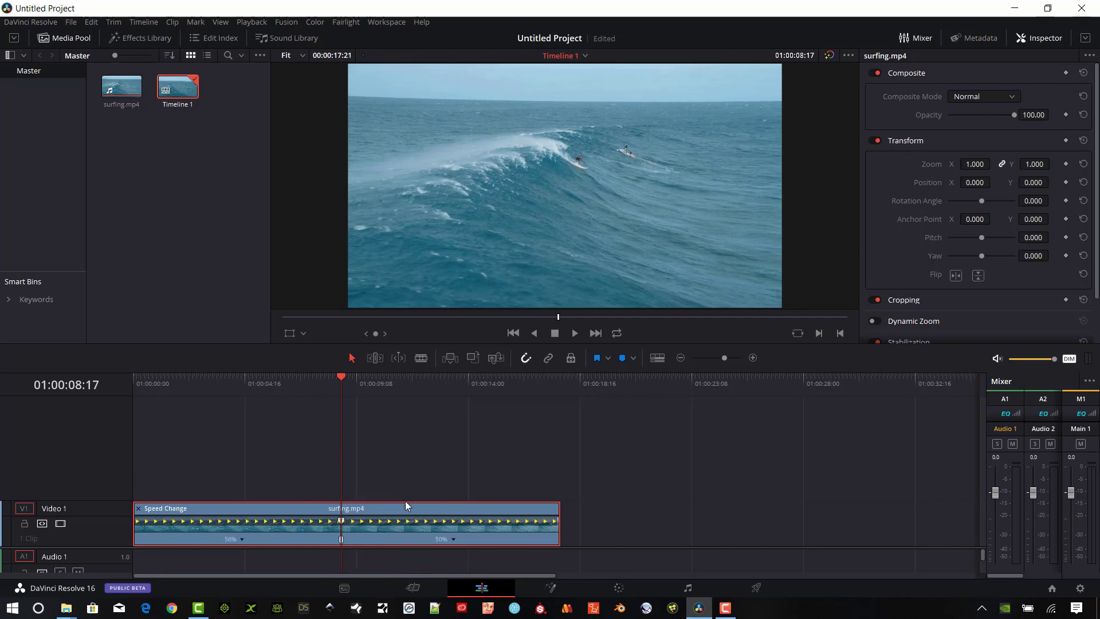
{"action": "left_click", "coordinate": [453, 539]}
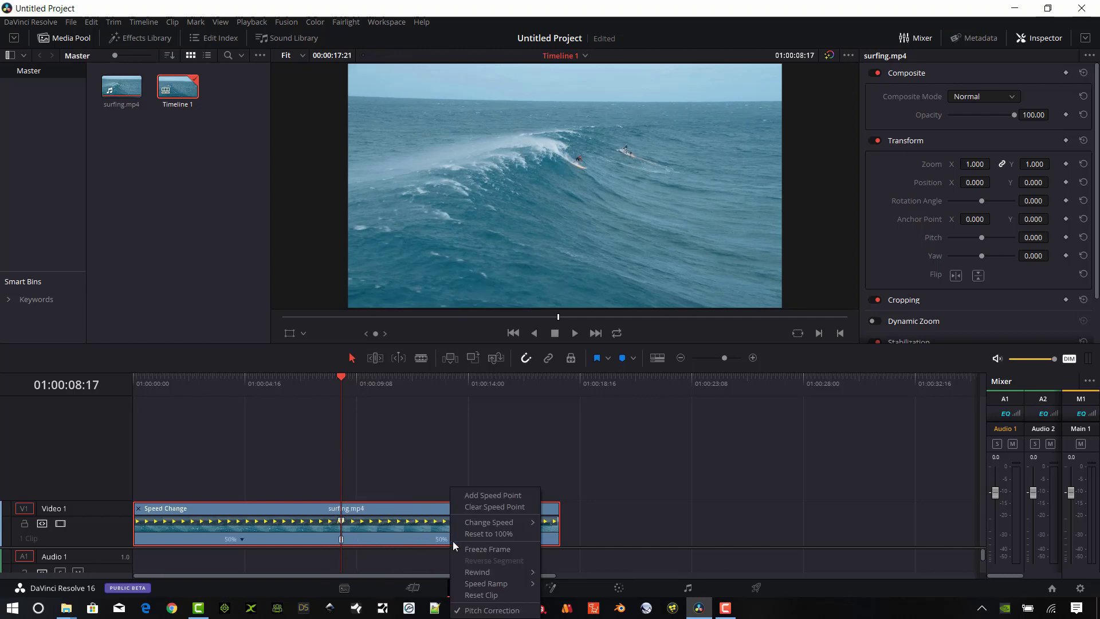
{"action": "left_click", "coordinate": [494, 506]}
{"action": "left_click", "coordinate": [242, 539]}
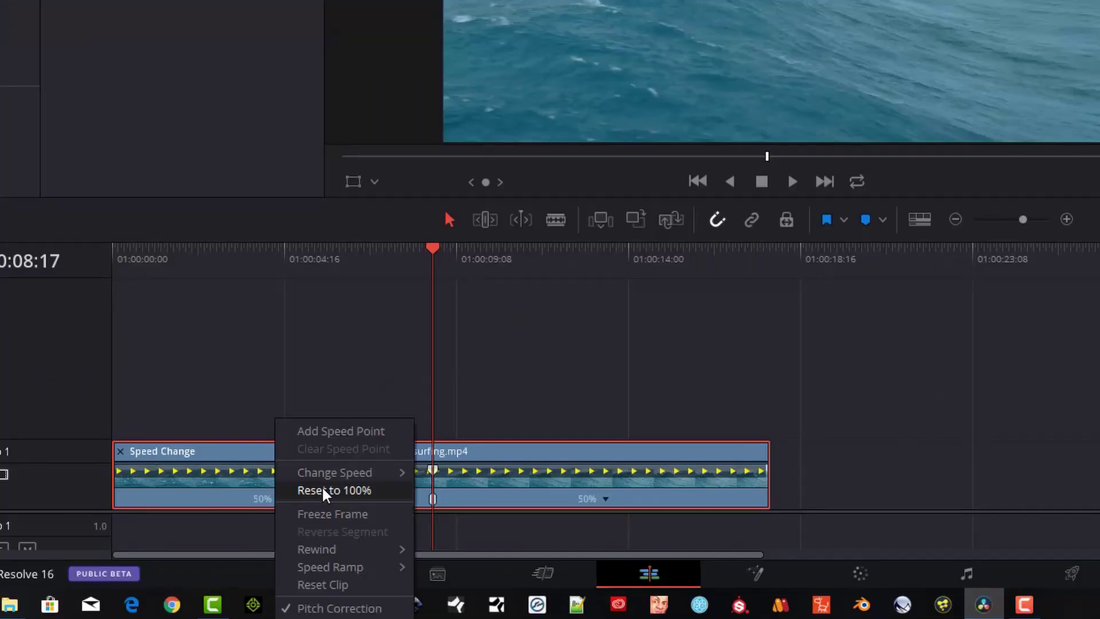
{"action": "left_click", "coordinate": [344, 535]}
{"action": "left_click_drag", "start_coordinate": [574, 303], "coordinate": [306, 309]}
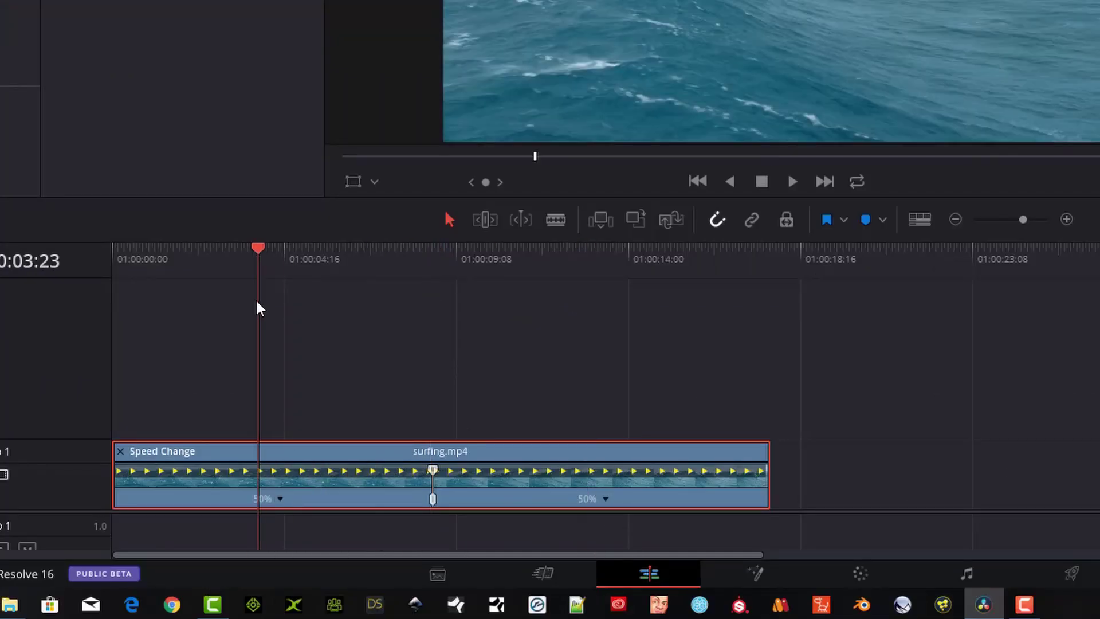
{"action": "left_click", "coordinate": [606, 499]}
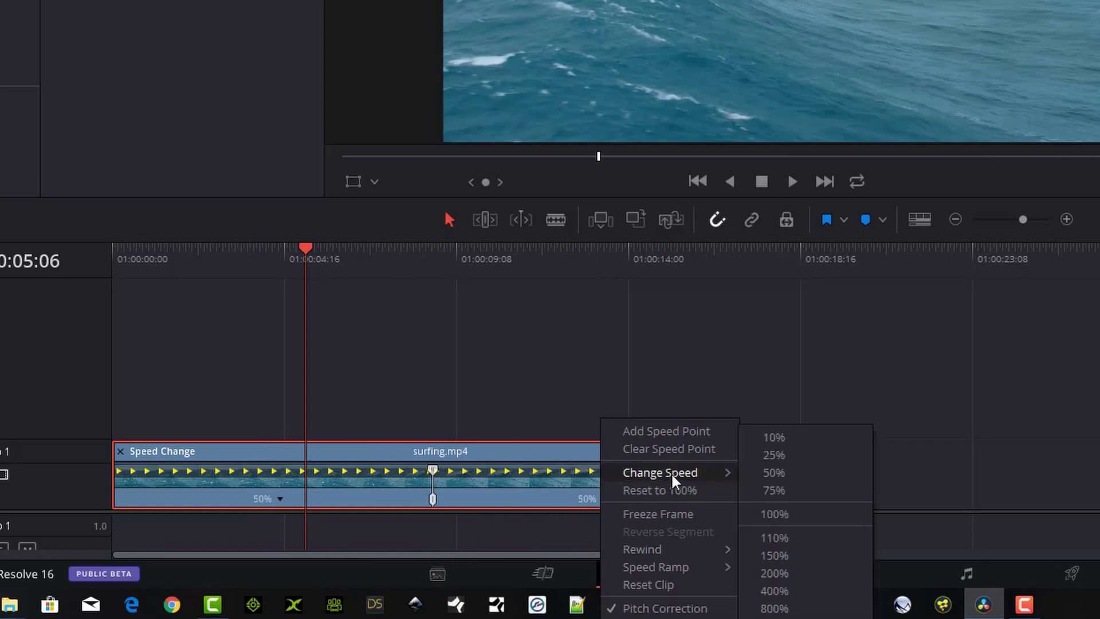
{"action": "left_click", "coordinate": [799, 499]}
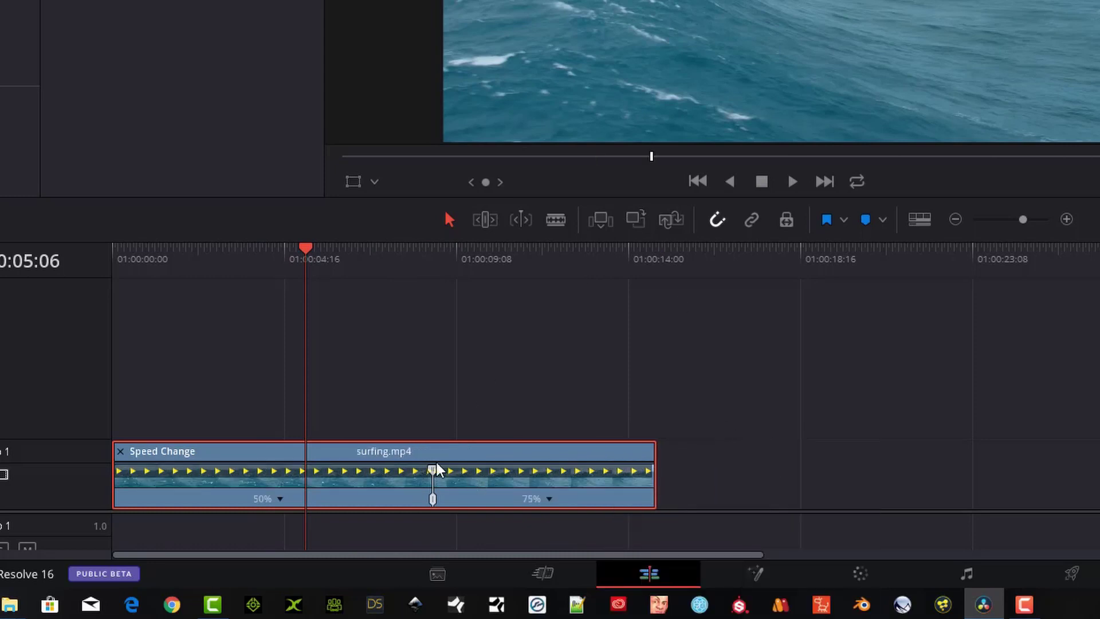
Step: Add another speed point, then set the first section to 150% and the last to 75%
{"action": "left_click", "coordinate": [550, 501]}
{"action": "left_click", "coordinate": [619, 430]}
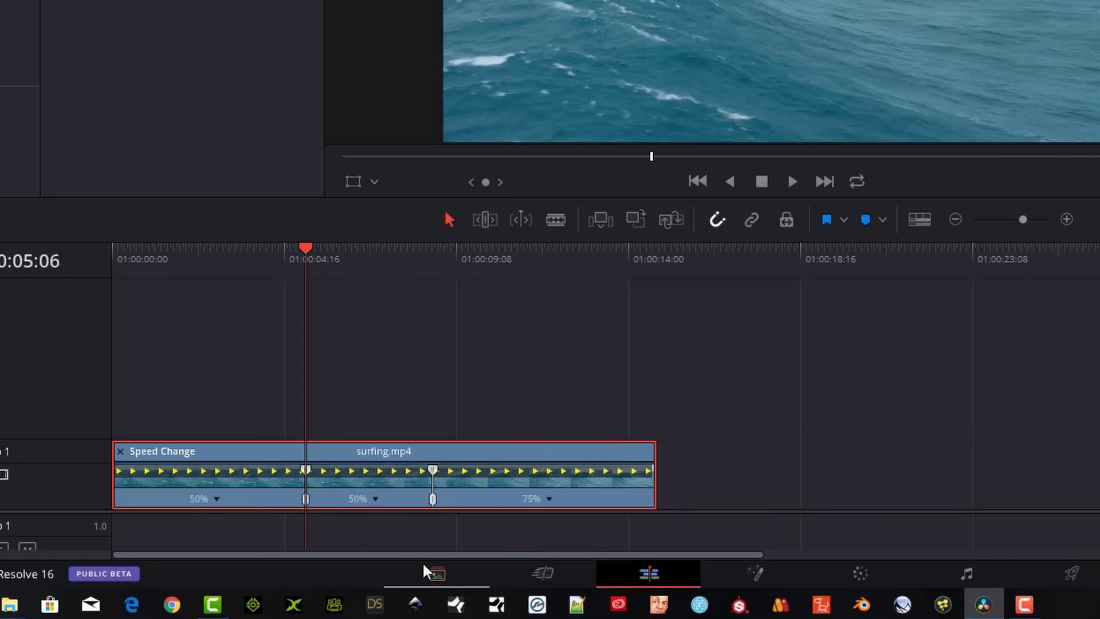
{"action": "left_click", "coordinate": [215, 500]}
{"action": "mouse_move", "coordinate": [271, 472]}
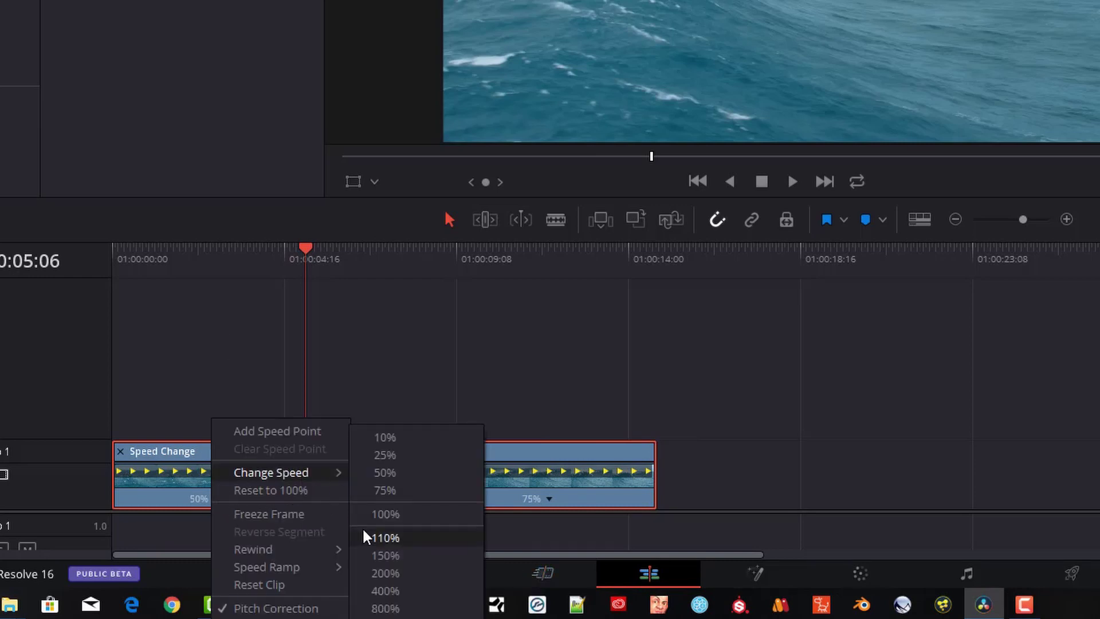
{"action": "left_click", "coordinate": [386, 555]}
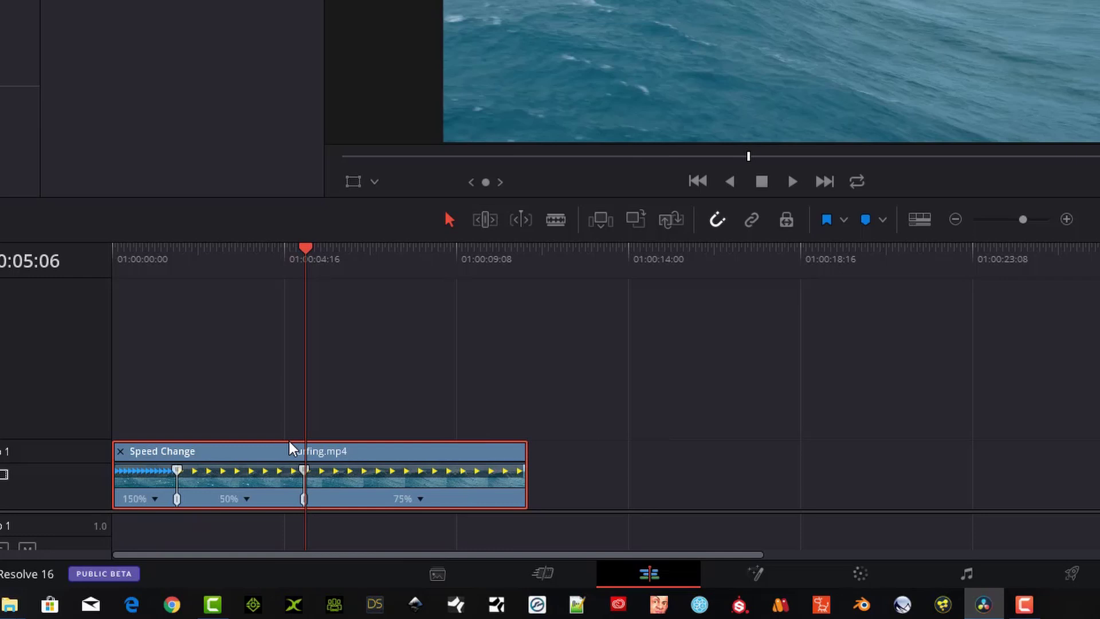
{"action": "left_click", "coordinate": [246, 499]}
{"action": "mouse_move", "coordinate": [300, 472]}
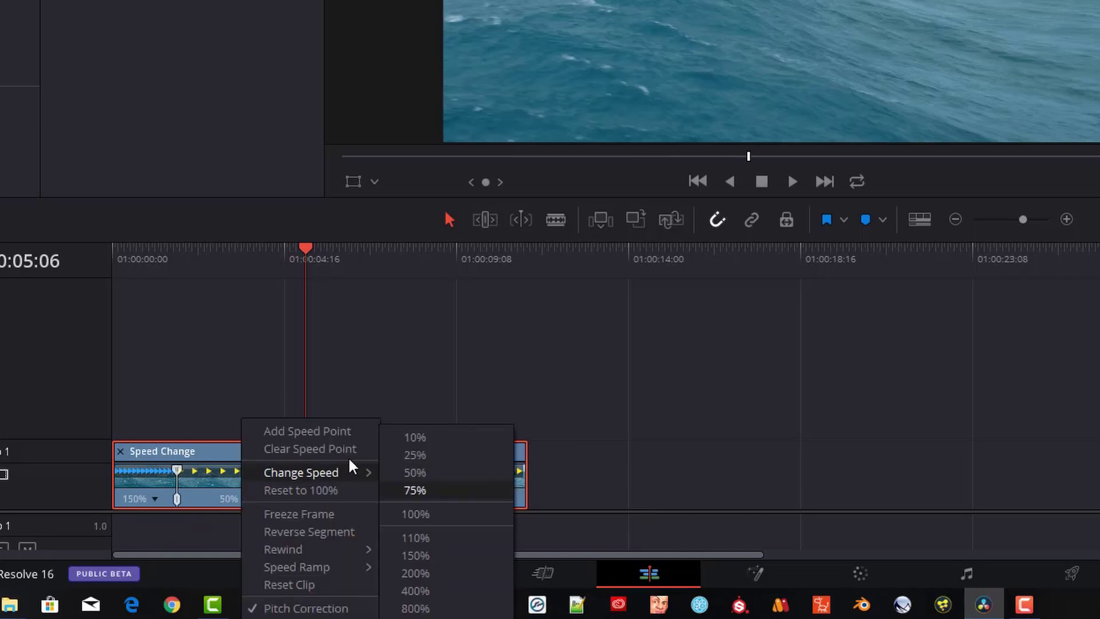
{"action": "left_click", "coordinate": [415, 490]}
{"action": "left_click", "coordinate": [348, 439]}
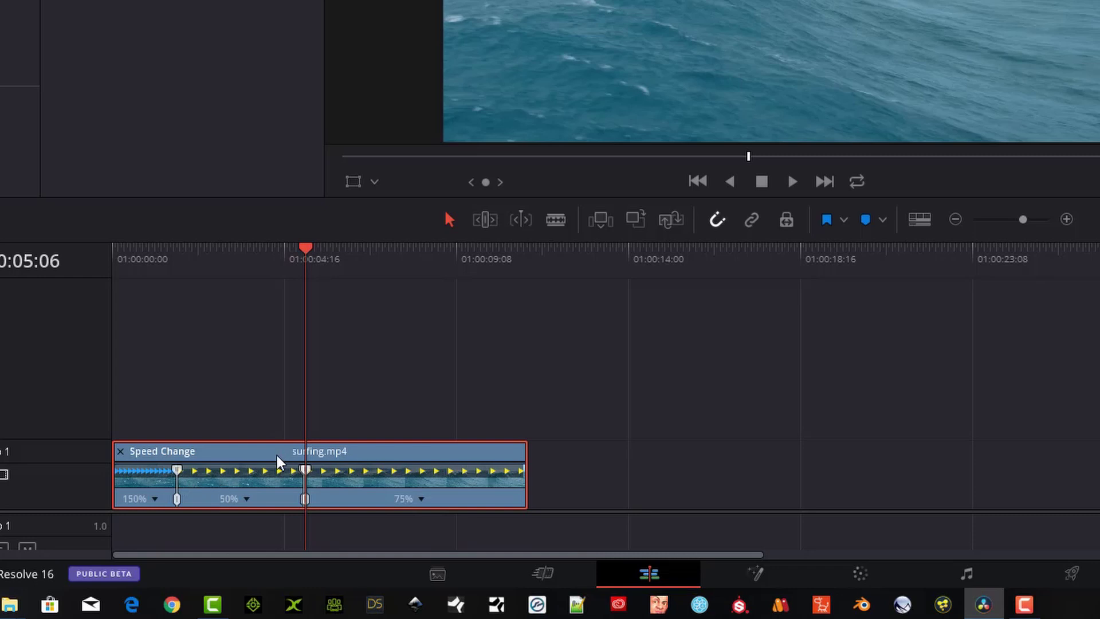
Step: Add a reversed section after the 50% part, trying a 400% rewind then undoing it
{"action": "left_click", "coordinate": [247, 499]}
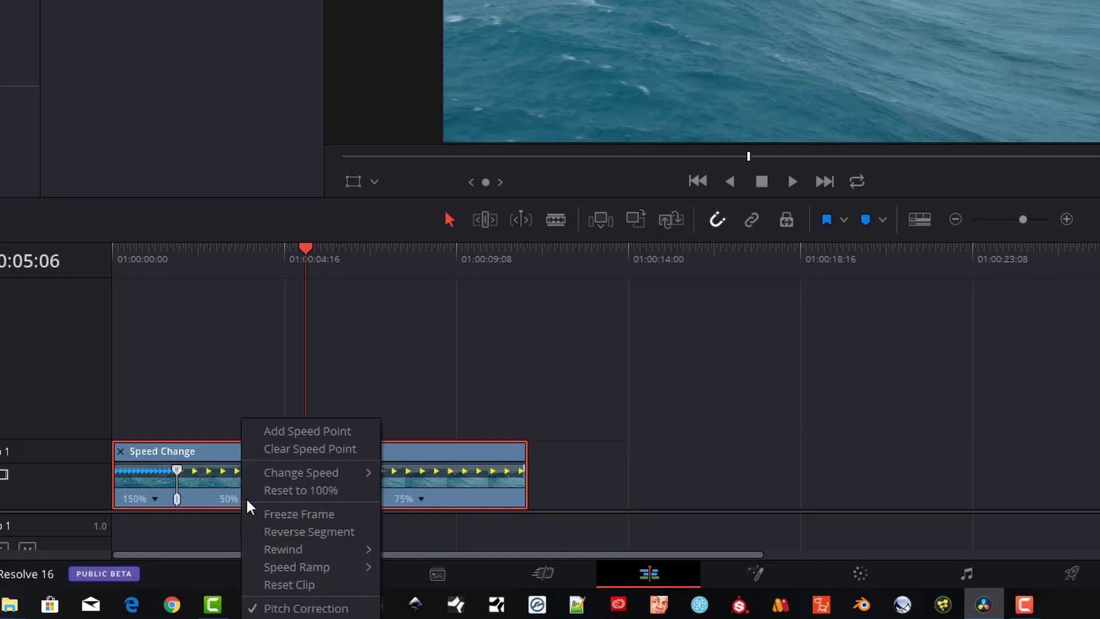
{"action": "mouse_move", "coordinate": [284, 549]}
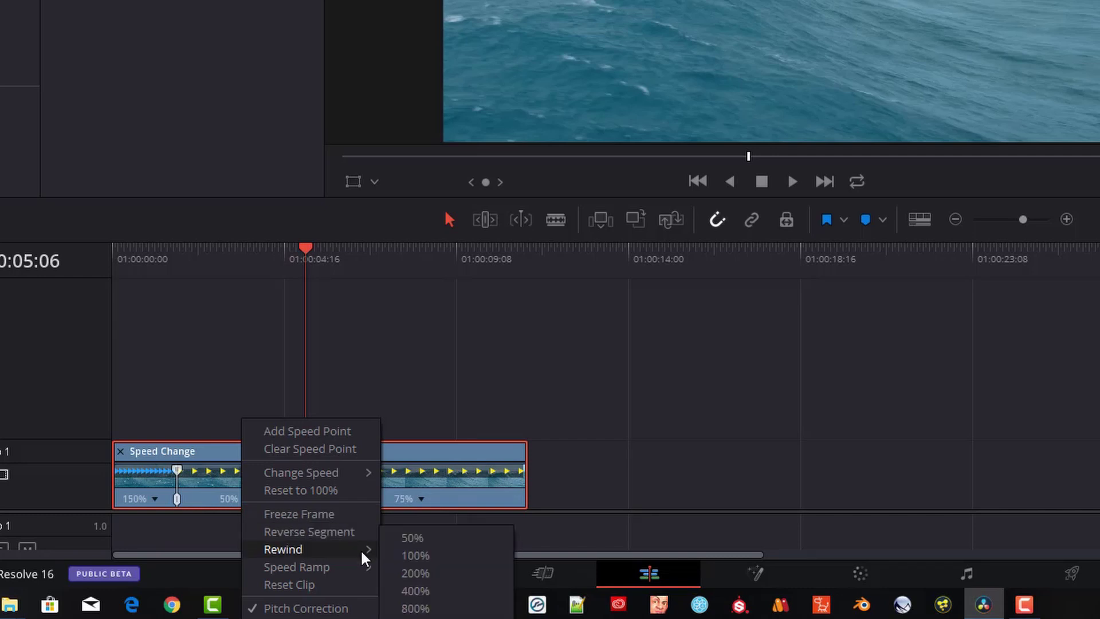
{"action": "left_click", "coordinate": [415, 555]}
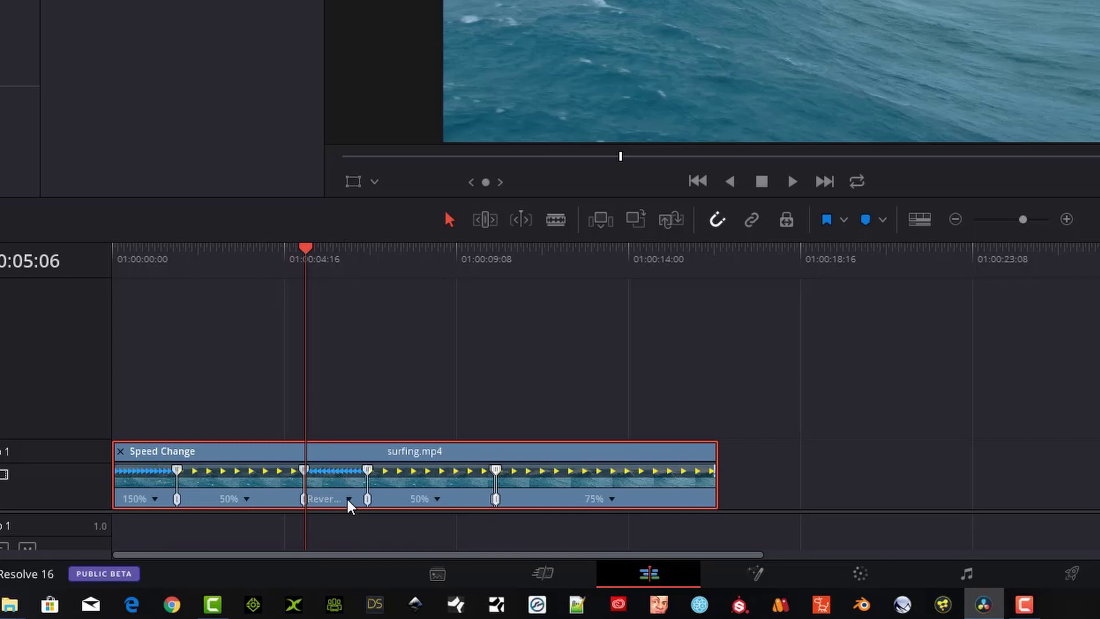
{"action": "left_click", "coordinate": [346, 497]}
{"action": "mouse_move", "coordinate": [385, 549]}
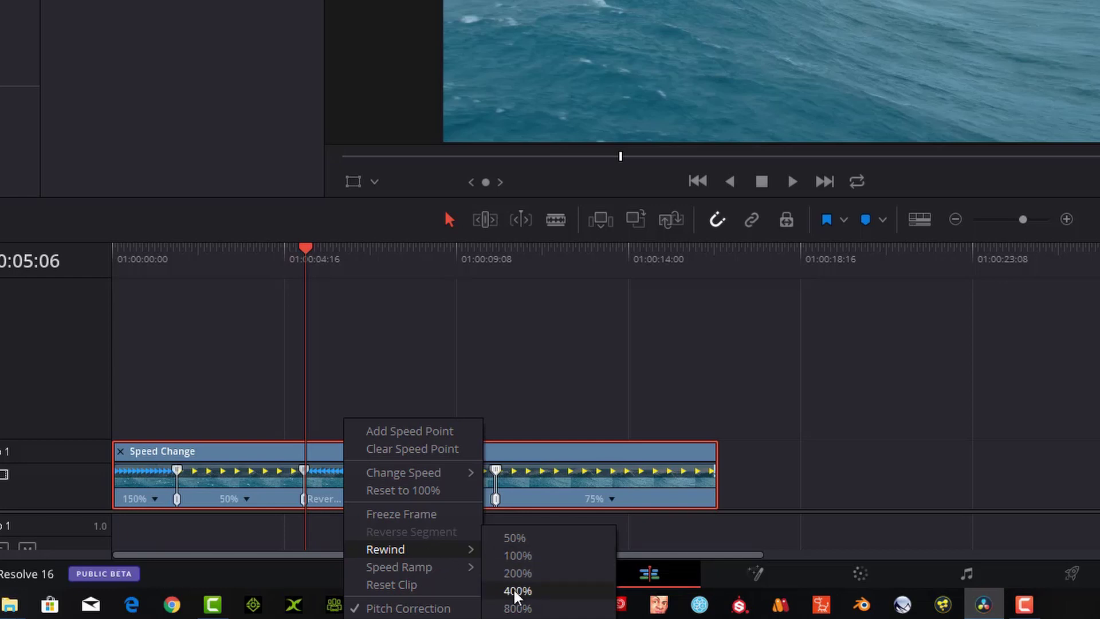
{"action": "left_click", "coordinate": [516, 590]}
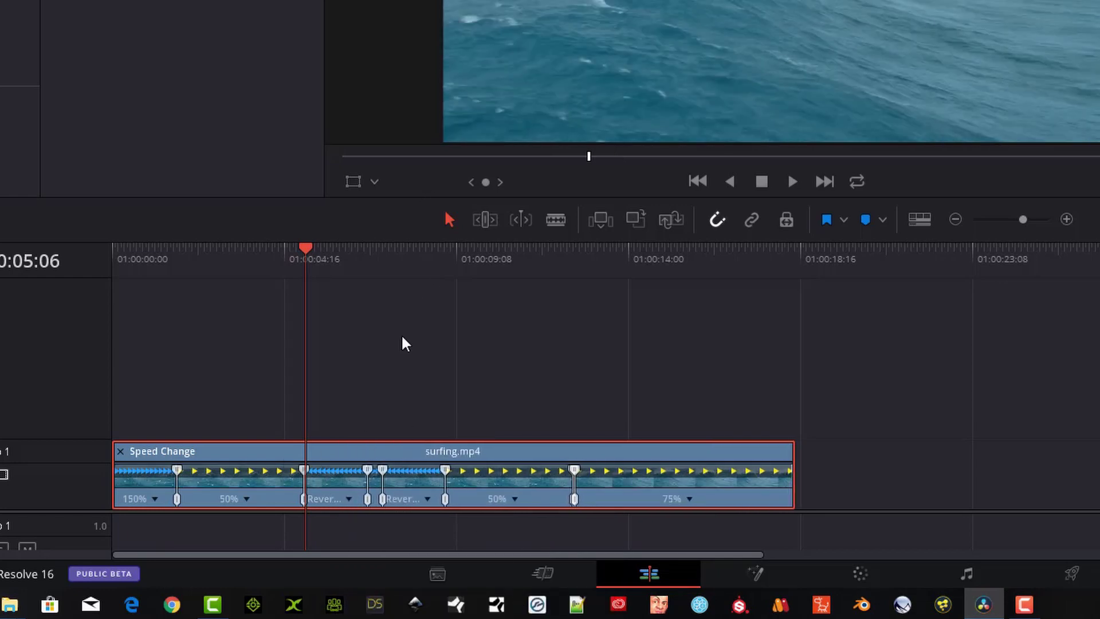
{"action": "key", "text": "ctrl+z"}
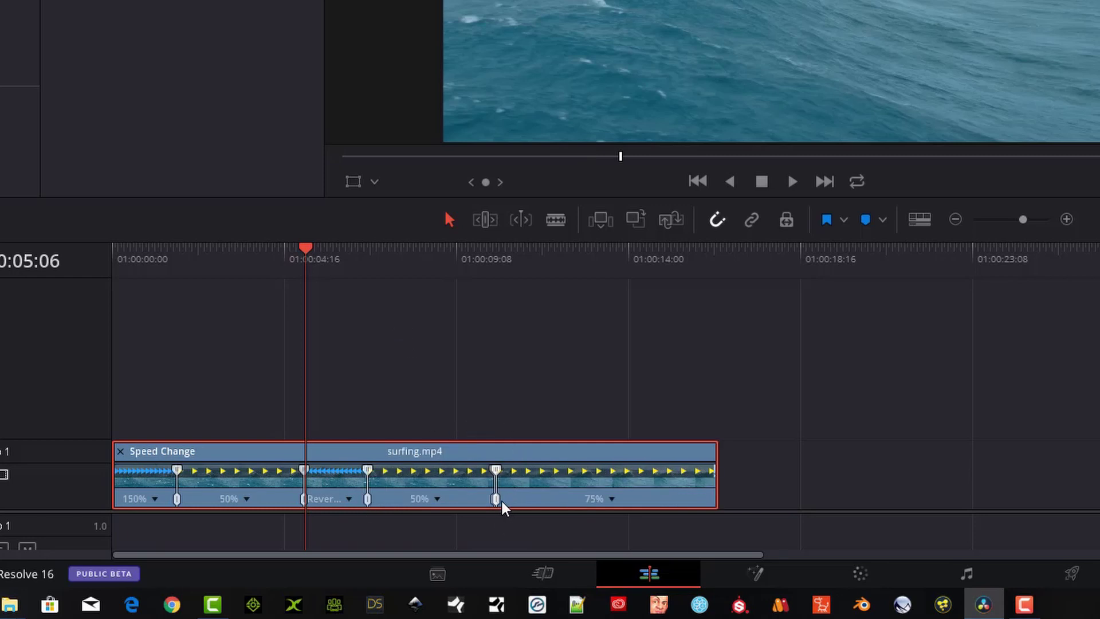
Step: Split the 75% section with a new speed point and adjust speed point positions
{"action": "left_click_drag", "start_coordinate": [498, 501], "coordinate": [544, 499]}
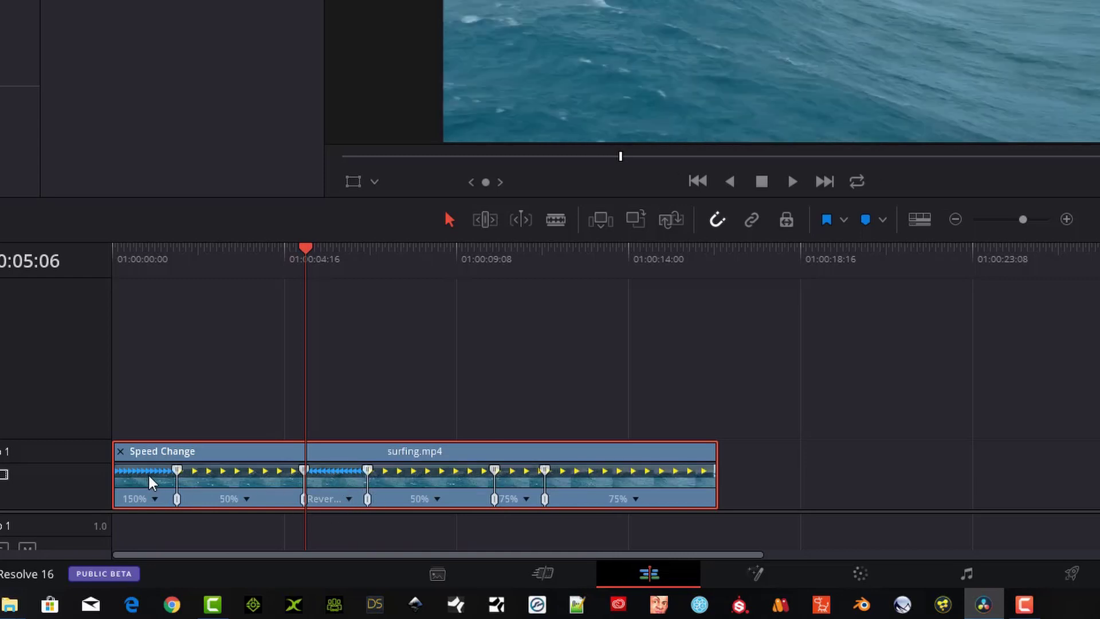
{"action": "mouse_move", "coordinate": [178, 499]}
{"action": "left_mouse_down"}
{"action": "mouse_move", "coordinate": [199, 503]}
{"action": "mouse_move", "coordinate": [172, 504]}
{"action": "left_mouse_up"}
{"action": "left_click_drag", "start_coordinate": [368, 499], "coordinate": [389, 507]}
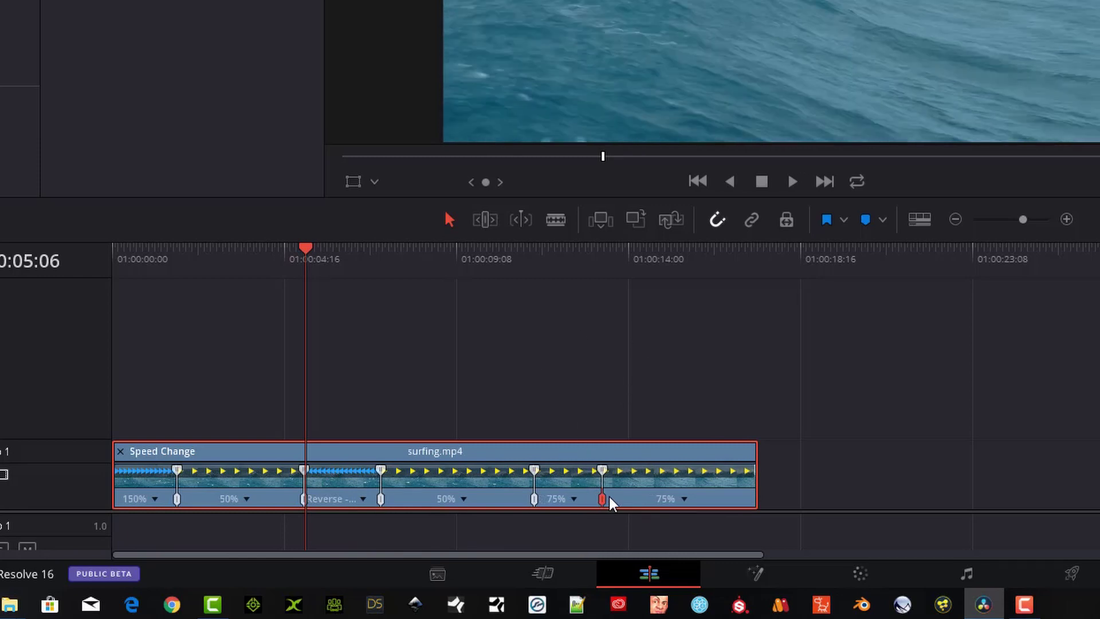
{"action": "mouse_move", "coordinate": [587, 498]}
{"action": "left_mouse_down"}
{"action": "mouse_move", "coordinate": [570, 498]}
{"action": "mouse_move", "coordinate": [620, 484]}
{"action": "left_mouse_up"}
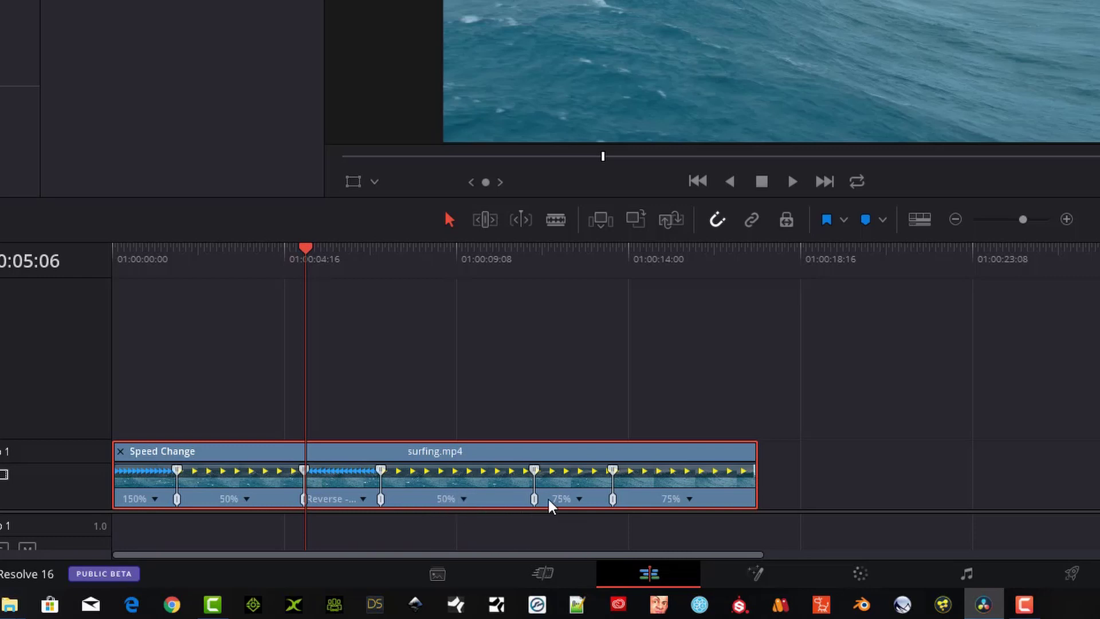
{"action": "mouse_move", "coordinate": [538, 495]}
{"action": "left_mouse_down"}
{"action": "mouse_move", "coordinate": [452, 510]}
{"action": "mouse_move", "coordinate": [436, 495]}
{"action": "left_mouse_up"}
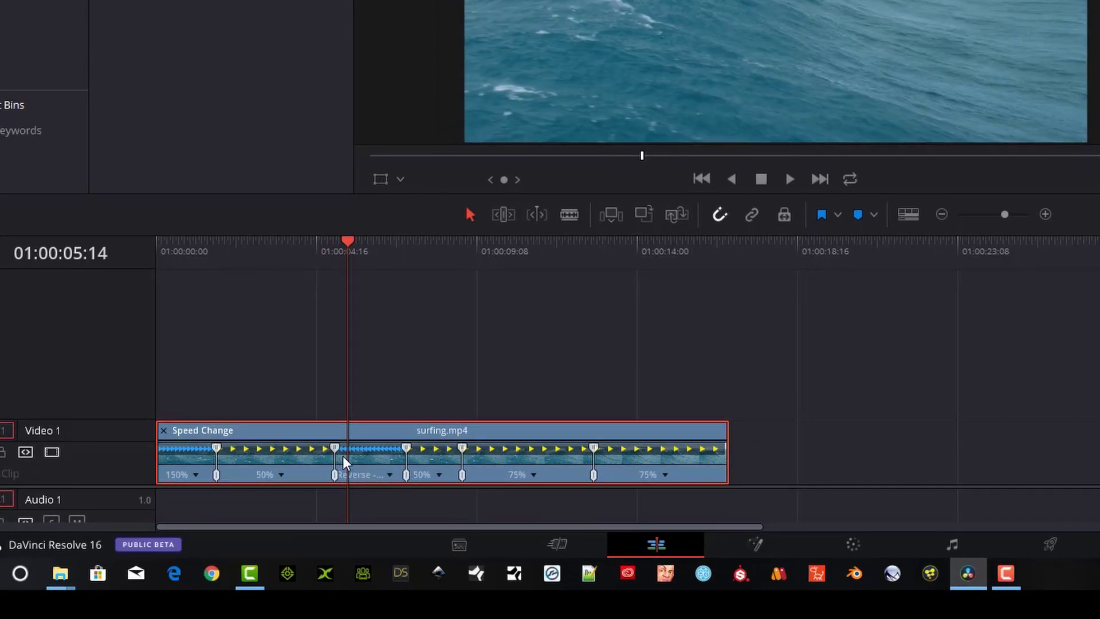
Step: Drag speed points to stretch and shorten sections, slowing the second section to 31%
{"action": "left_click_drag", "start_coordinate": [337, 448], "coordinate": [256, 453]}
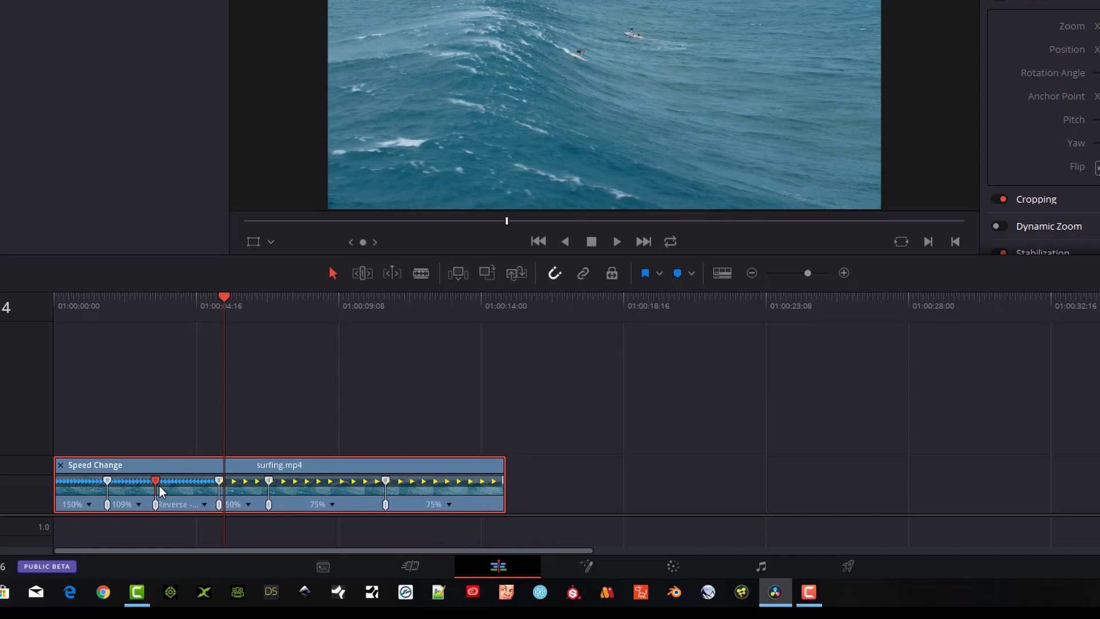
{"action": "left_click_drag", "start_coordinate": [200, 485], "coordinate": [590, 494]}
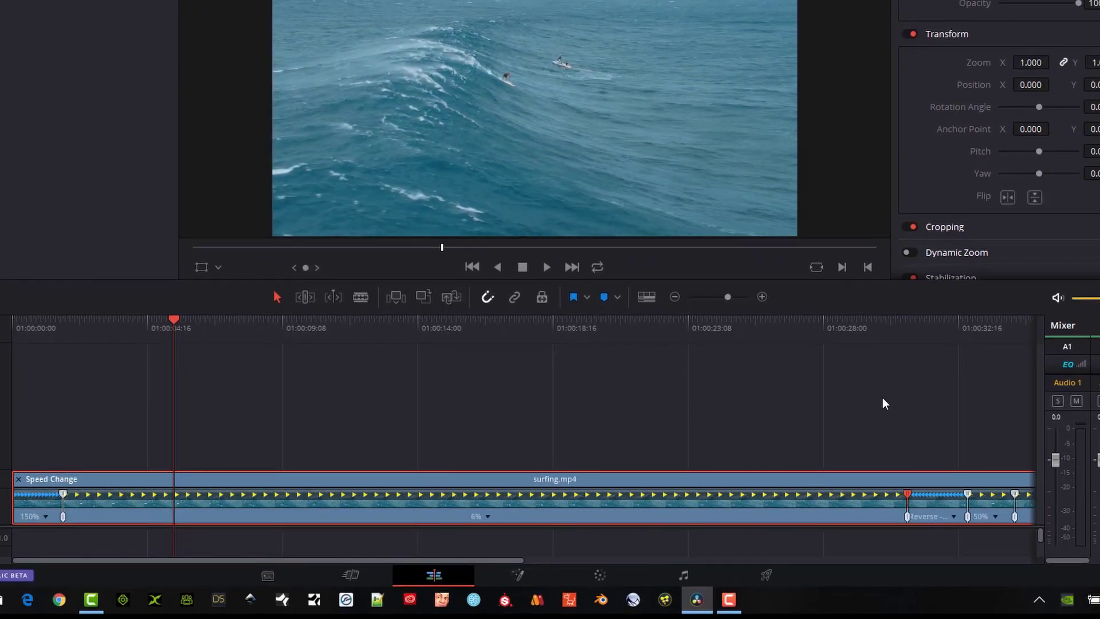
{"action": "left_click_drag", "start_coordinate": [288, 506], "coordinate": [232, 522]}
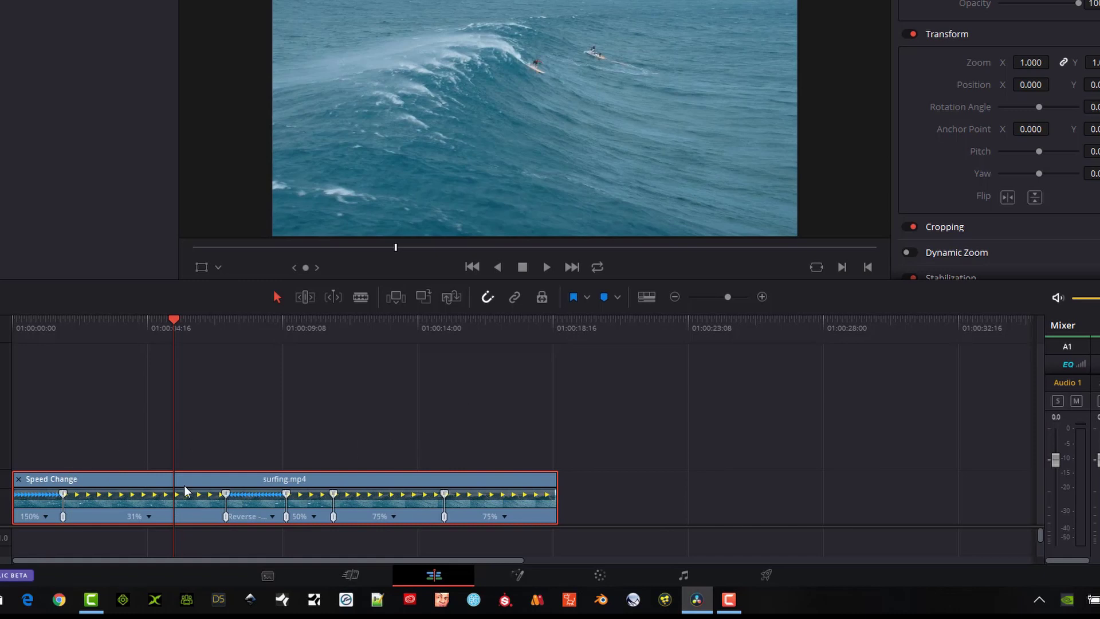
{"action": "left_click", "coordinate": [790, 325]}
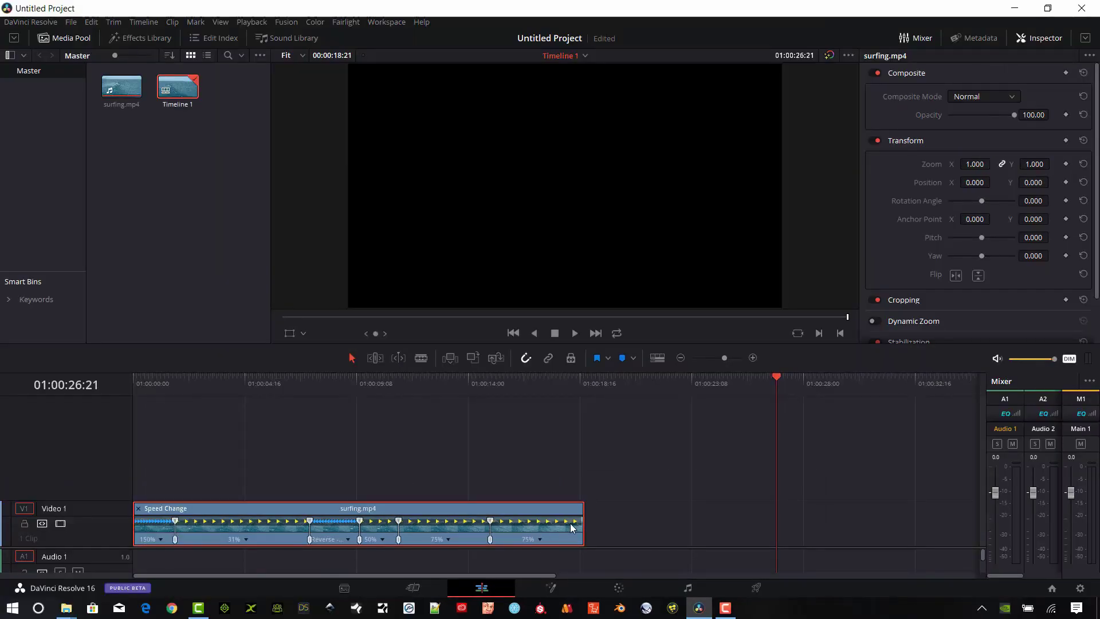
Step: Stretch the last section to slow it, deselect the clip, and zoom the timeline in
{"action": "mouse_move", "coordinate": [492, 521]}
{"action": "left_mouse_down"}
{"action": "mouse_move", "coordinate": [704, 466]}
{"action": "mouse_move", "coordinate": [477, 521]}
{"action": "left_mouse_up"}
{"action": "left_click", "coordinate": [509, 477]}
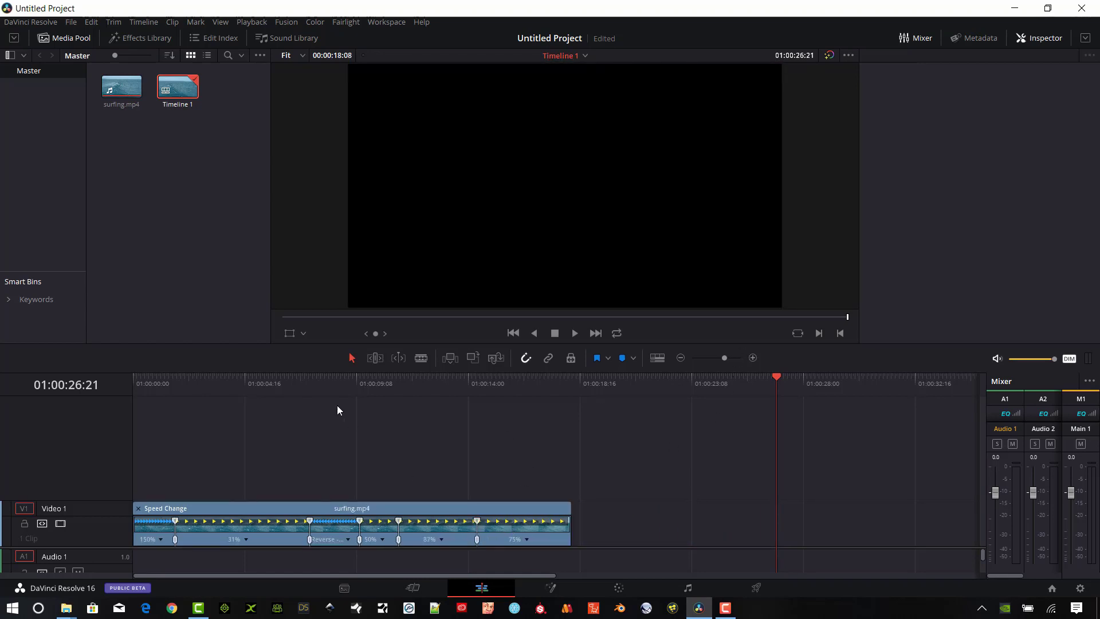
{"action": "left_click", "coordinate": [331, 382]}
{"action": "left_click", "coordinate": [754, 357]}
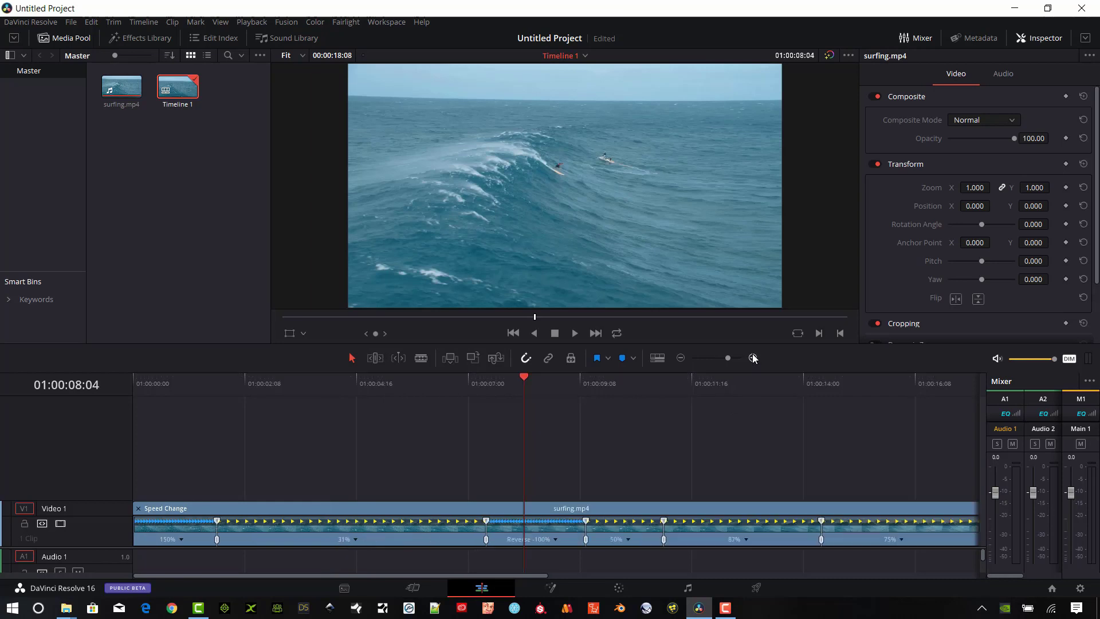
{"action": "mouse_move", "coordinate": [422, 575]}
{"action": "left_mouse_down"}
{"action": "mouse_move", "coordinate": [575, 542]}
{"action": "mouse_move", "coordinate": [546, 541]}
{"action": "left_mouse_up"}
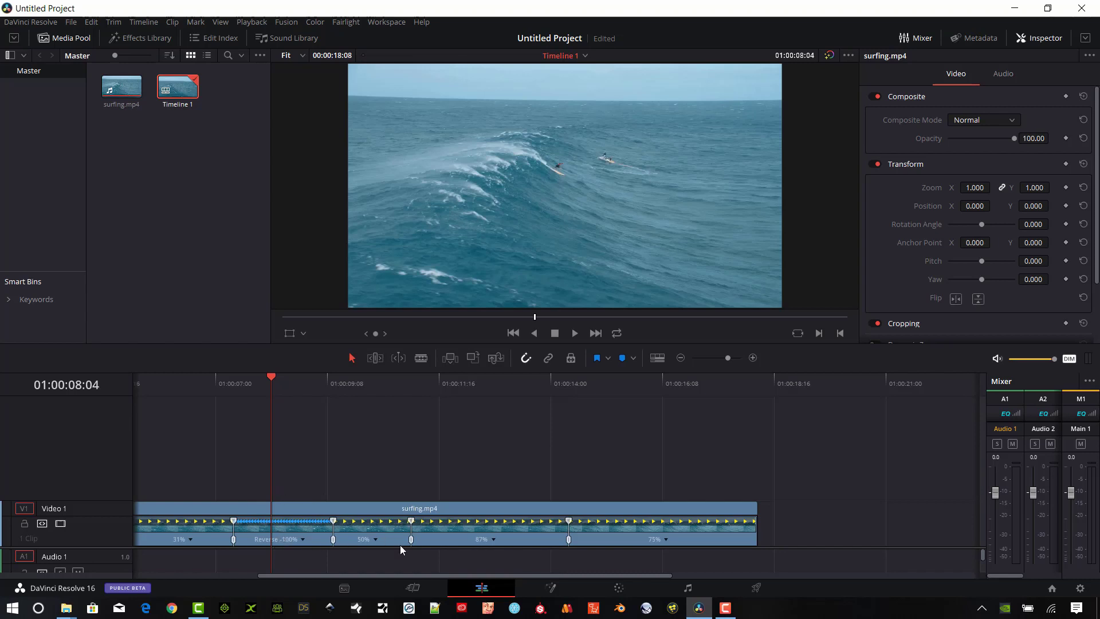
Step: Insert a freeze frame at the playhead inside the 50% section
{"action": "left_click", "coordinate": [383, 398]}
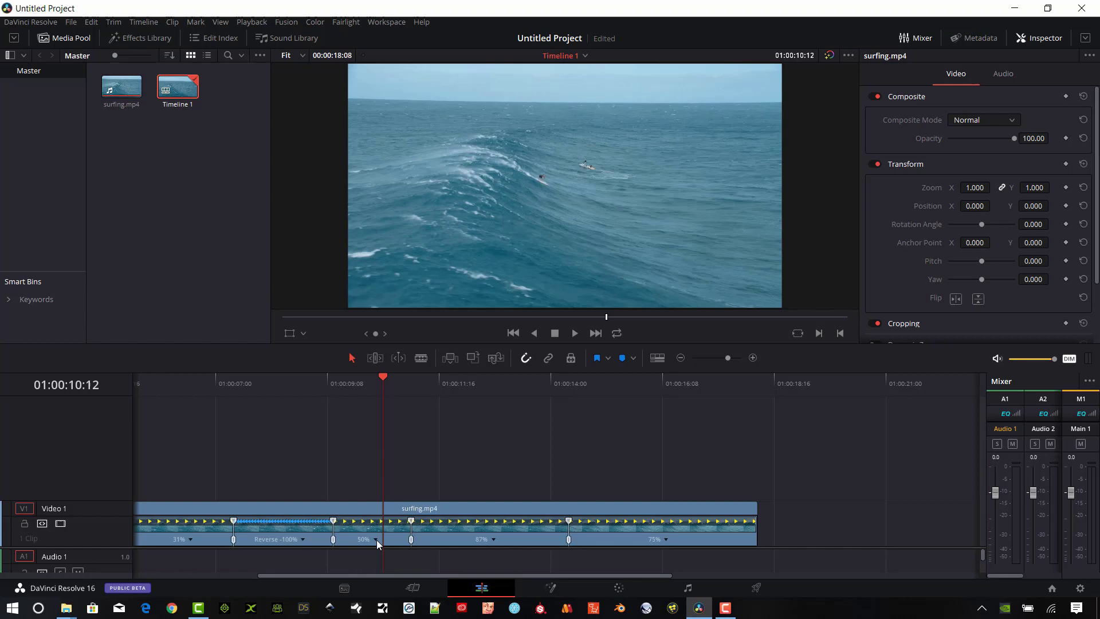
{"action": "left_click", "coordinate": [376, 540]}
{"action": "left_click", "coordinate": [422, 550]}
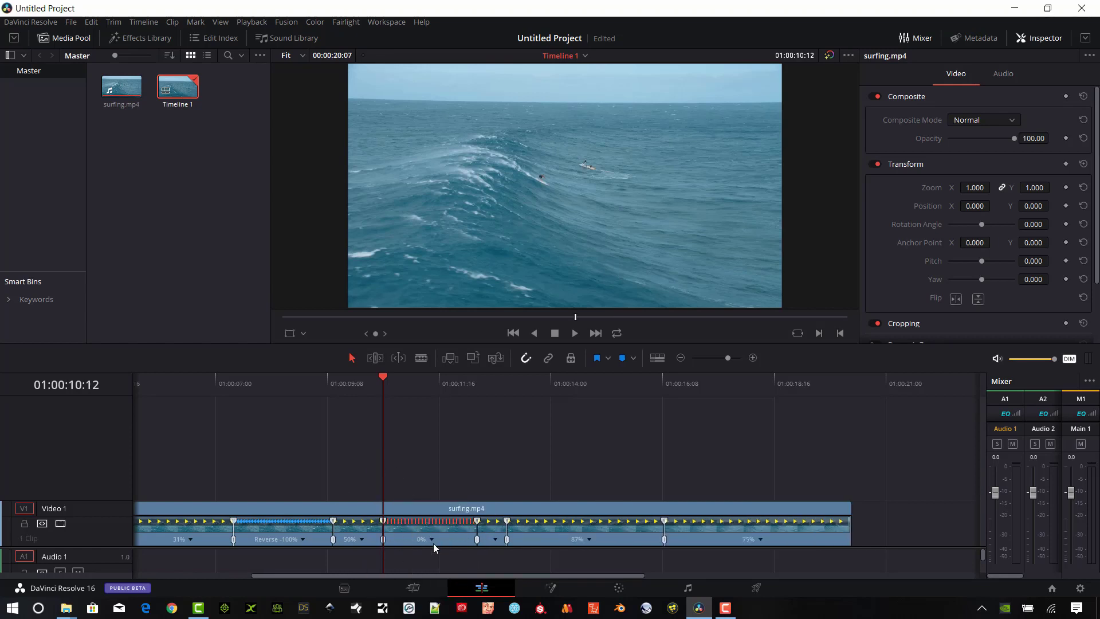
{"action": "mouse_move", "coordinate": [384, 379]}
{"action": "left_mouse_down"}
{"action": "mouse_move", "coordinate": [413, 401]}
{"action": "mouse_move", "coordinate": [451, 401]}
{"action": "mouse_move", "coordinate": [421, 413]}
{"action": "left_mouse_up"}
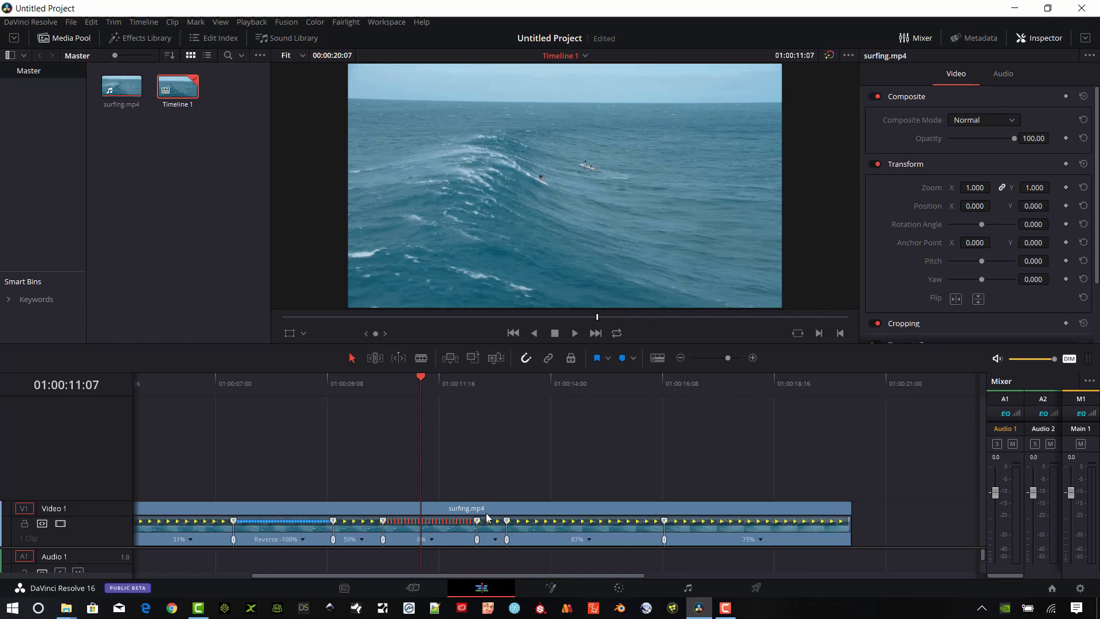
Step: Adjust the freeze-frame hold's length and scrub over it to preview
{"action": "left_click_drag", "start_coordinate": [479, 528], "coordinate": [606, 521]}
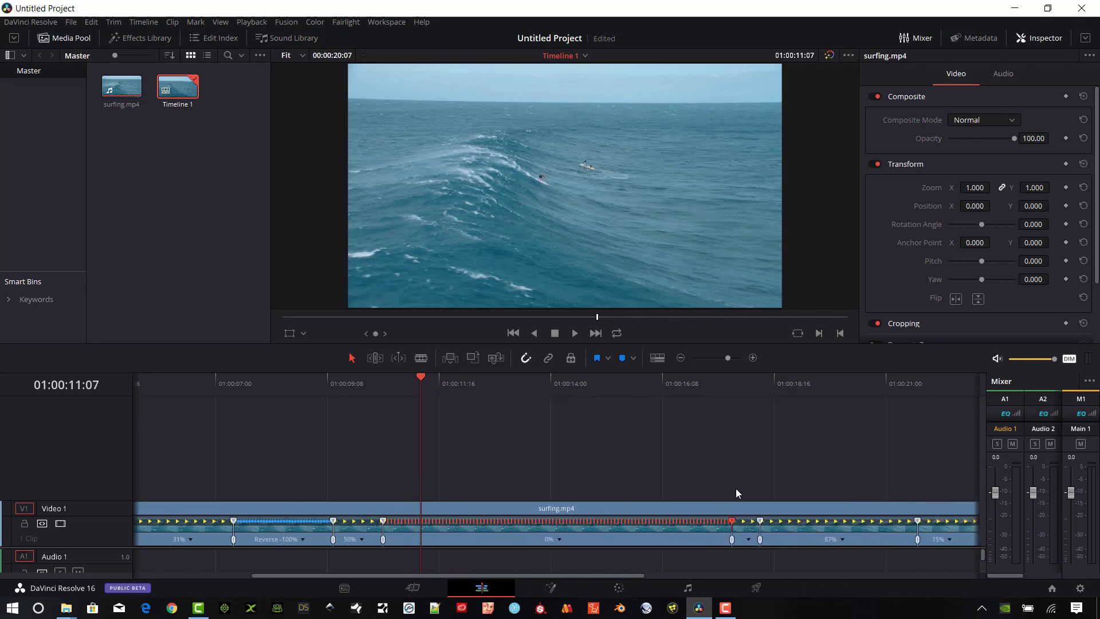
{"action": "left_click_drag", "start_coordinate": [536, 508], "coordinate": [567, 406]}
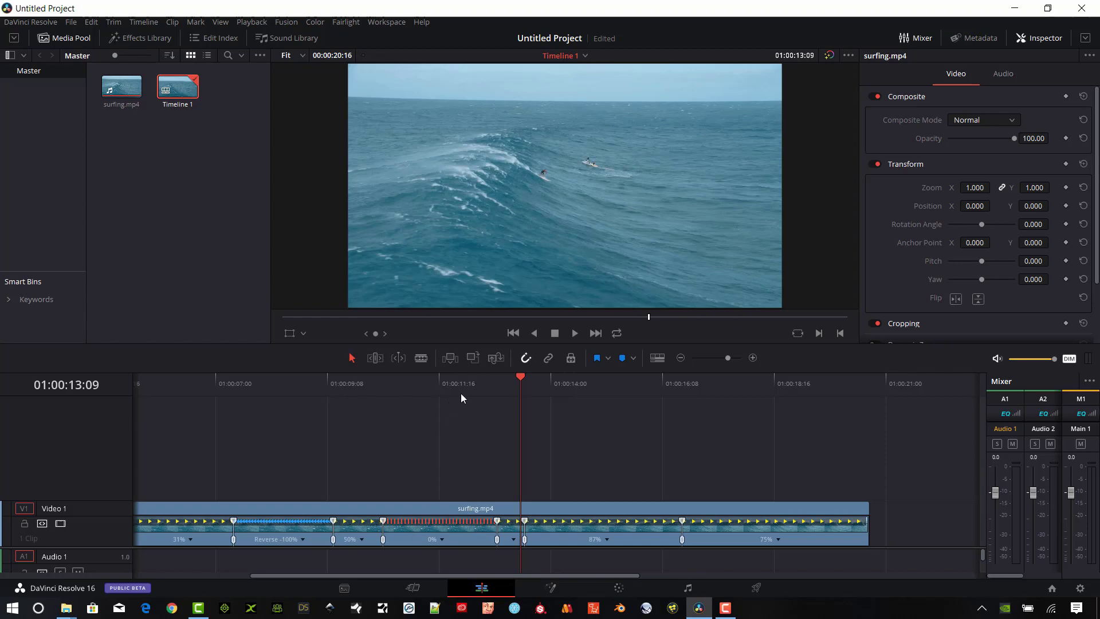
{"action": "mouse_move", "coordinate": [429, 401]}
{"action": "left_mouse_down"}
{"action": "mouse_move", "coordinate": [489, 410]}
{"action": "mouse_move", "coordinate": [413, 416]}
{"action": "left_mouse_up"}
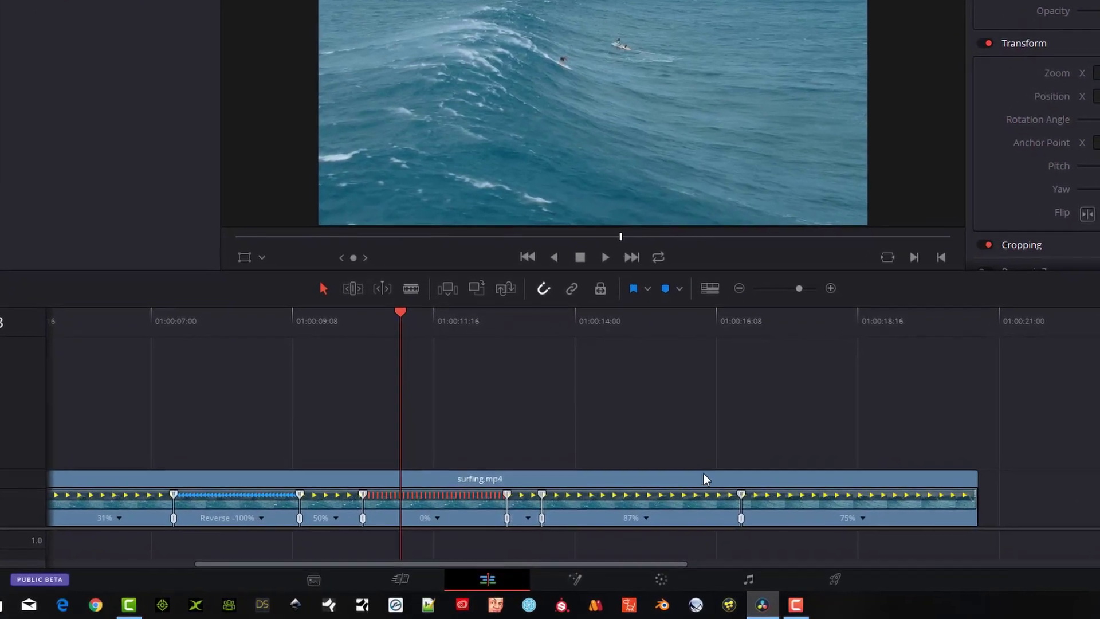
Step: Reset the 87% section to 100%, then reset all of the clip's speed changes
{"action": "left_click", "coordinate": [666, 506]}
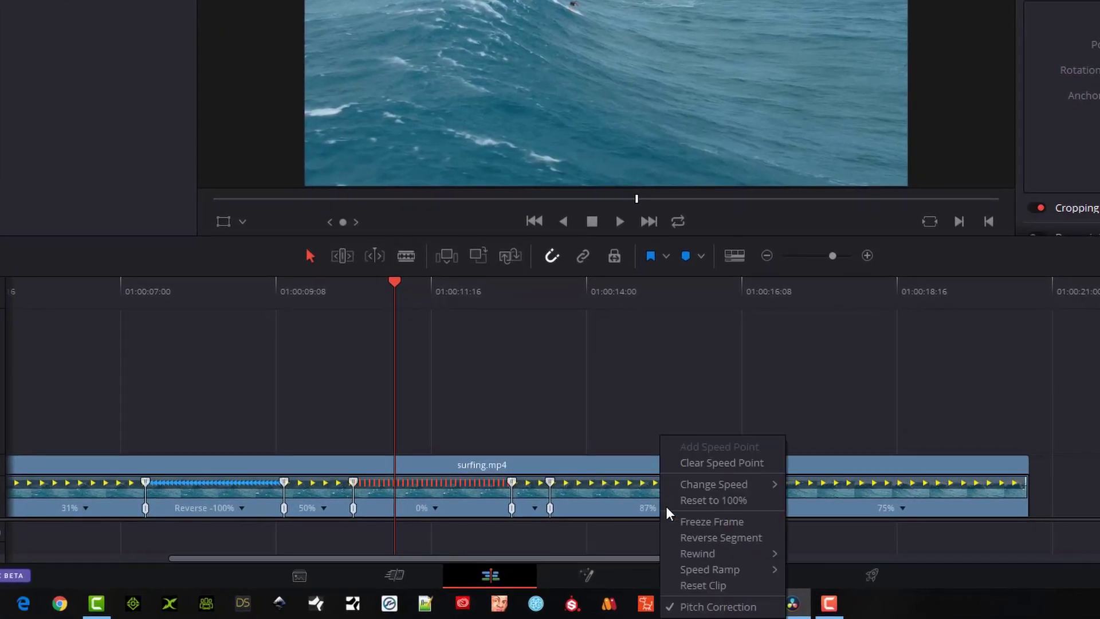
{"action": "left_click", "coordinate": [709, 501]}
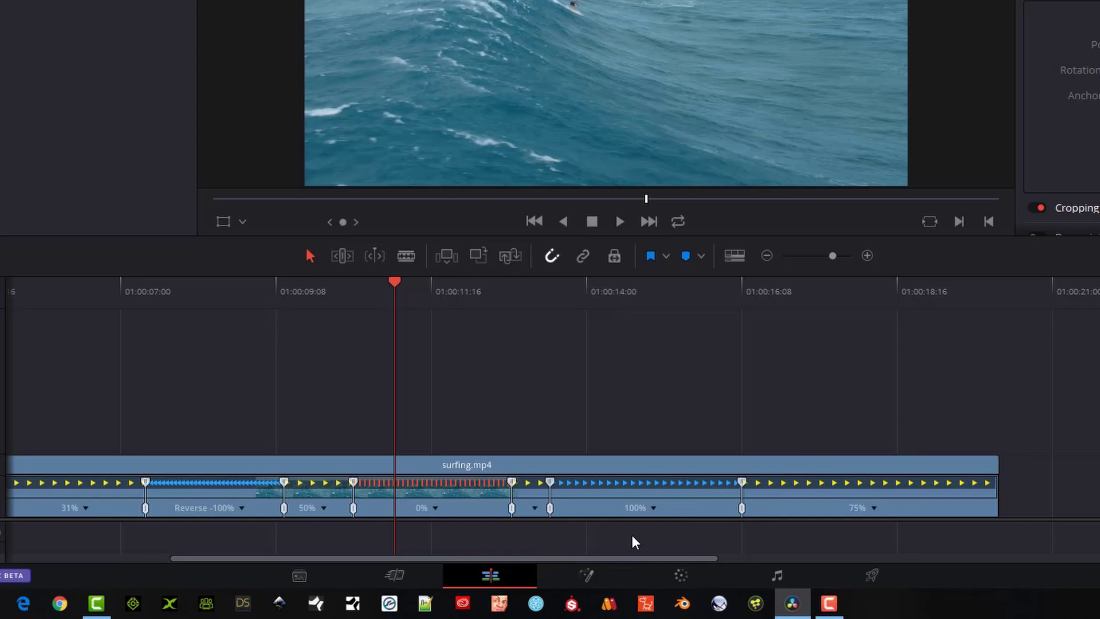
{"action": "left_click", "coordinate": [652, 510]}
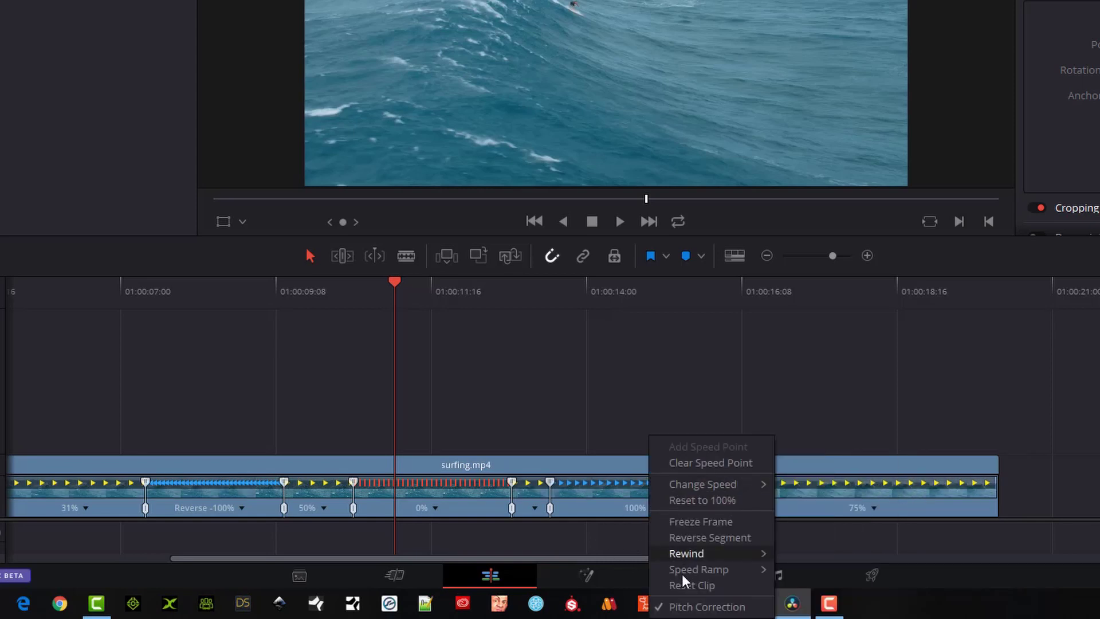
{"action": "left_click", "coordinate": [703, 587]}
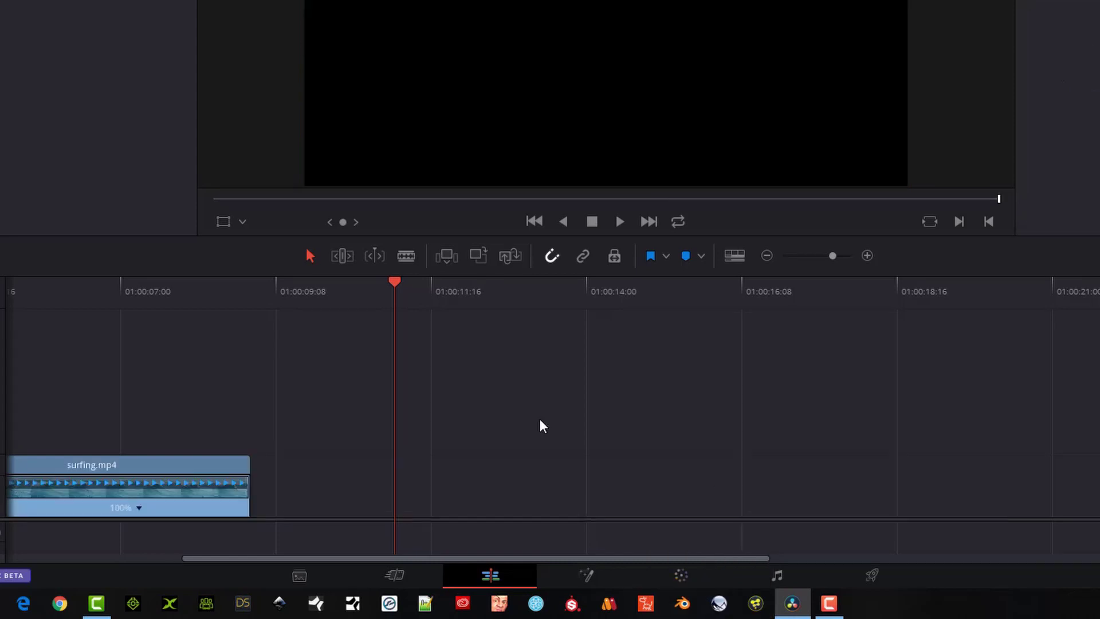
{"action": "left_click", "coordinate": [138, 512]}
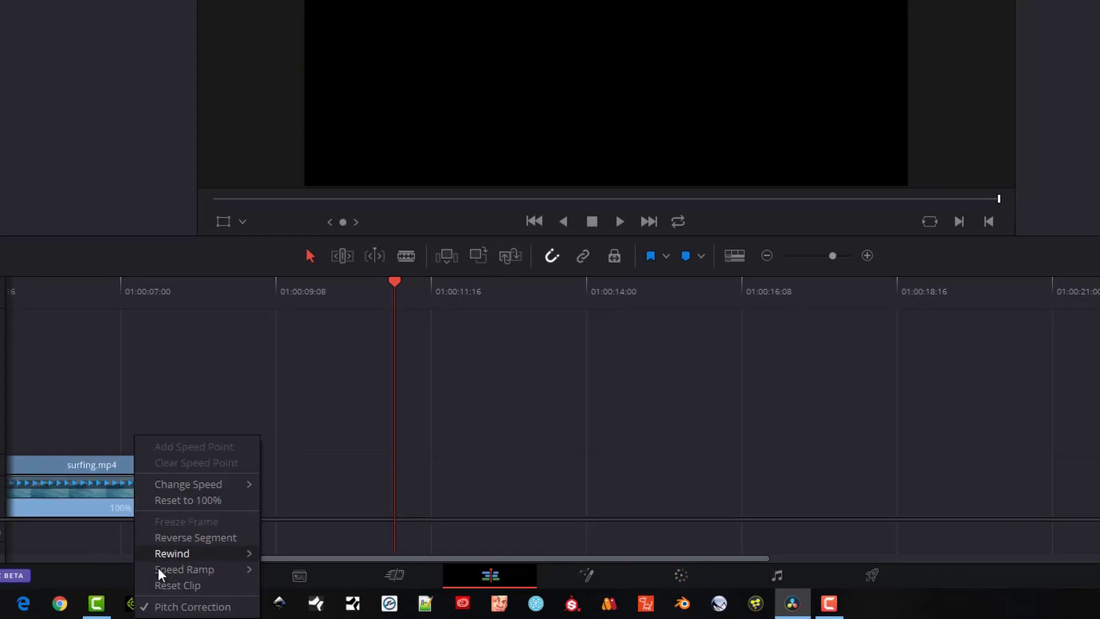
{"action": "mouse_move", "coordinate": [184, 569]}
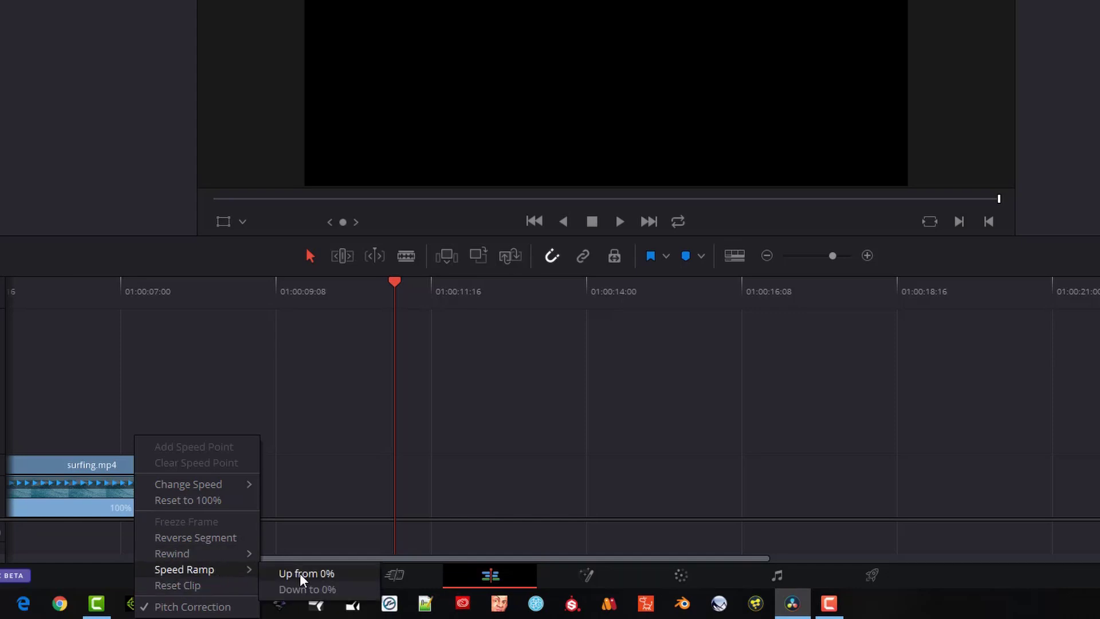
Step: Apply a speed ramp rising from a standstill and add a speed point to the clip
{"action": "left_click", "coordinate": [301, 576]}
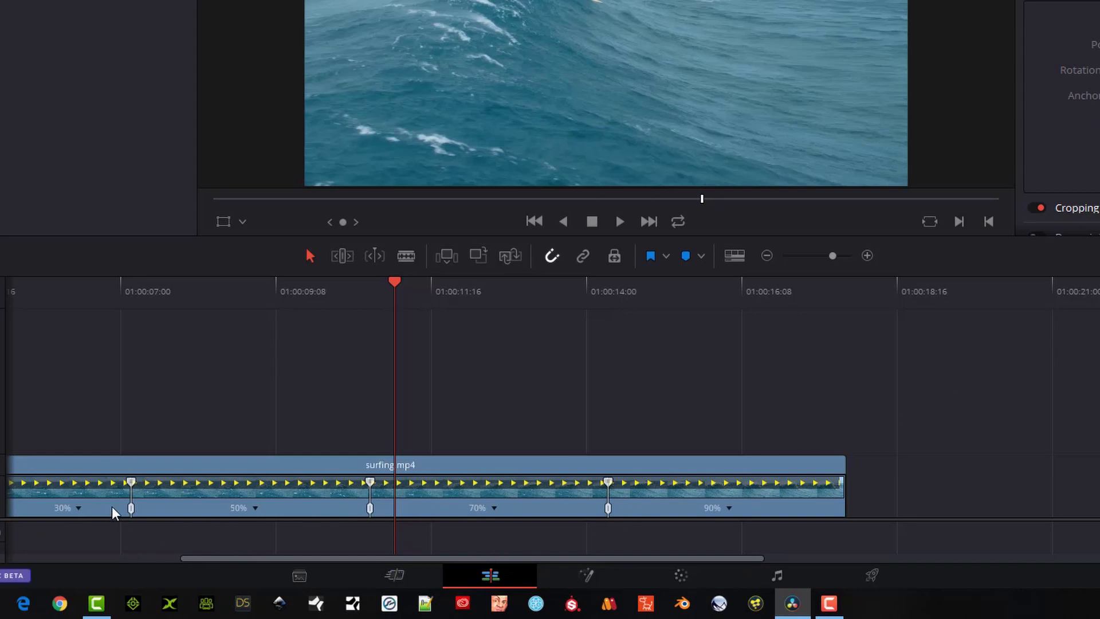
{"action": "mouse_move", "coordinate": [226, 567]}
{"action": "left_mouse_down"}
{"action": "mouse_move", "coordinate": [86, 557]}
{"action": "mouse_move", "coordinate": [215, 572]}
{"action": "mouse_move", "coordinate": [289, 596]}
{"action": "mouse_move", "coordinate": [44, 541]}
{"action": "left_mouse_up"}
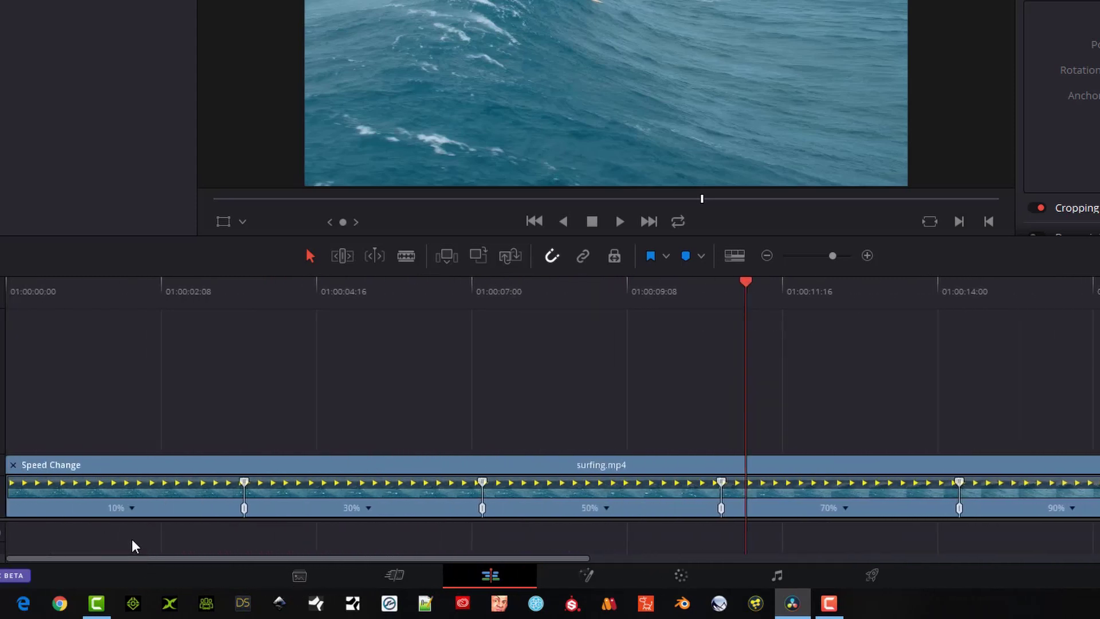
{"action": "left_click", "coordinate": [133, 512]}
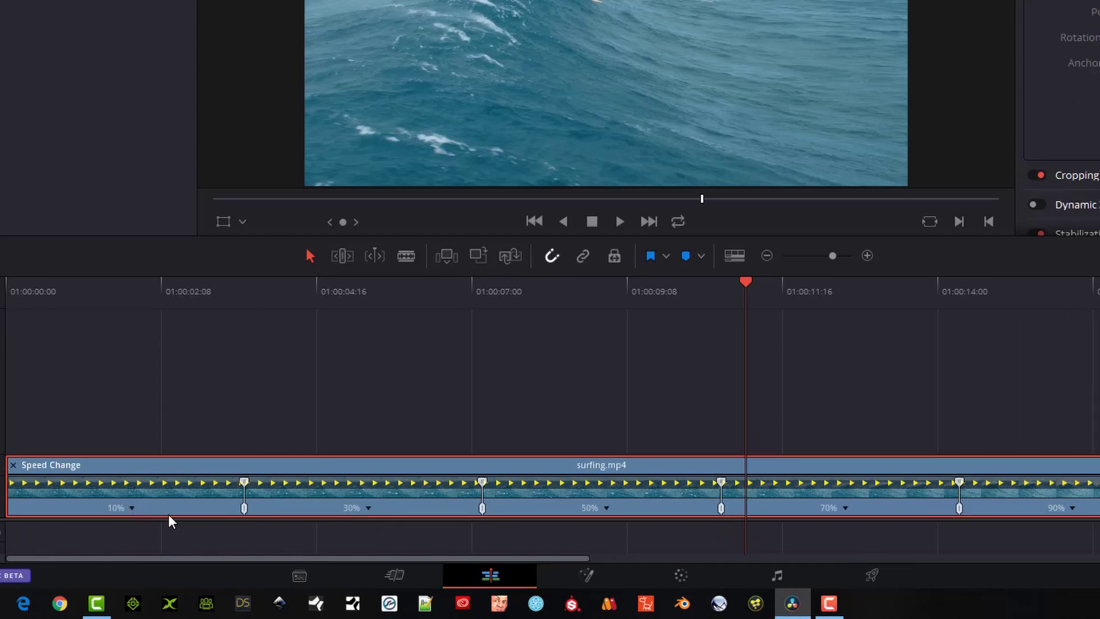
{"action": "right_click", "coordinate": [134, 514]}
{"action": "left_click", "coordinate": [180, 447]}
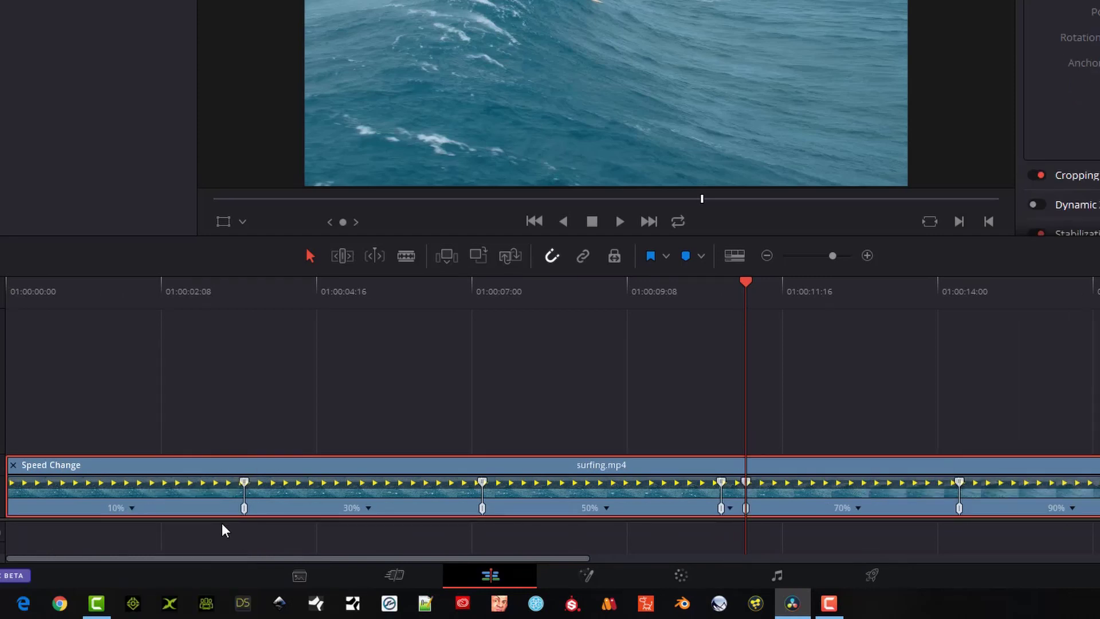
Step: Clear the first speed point to merge sections into 20%, and drag the first point later
{"action": "right_click", "coordinate": [368, 507]}
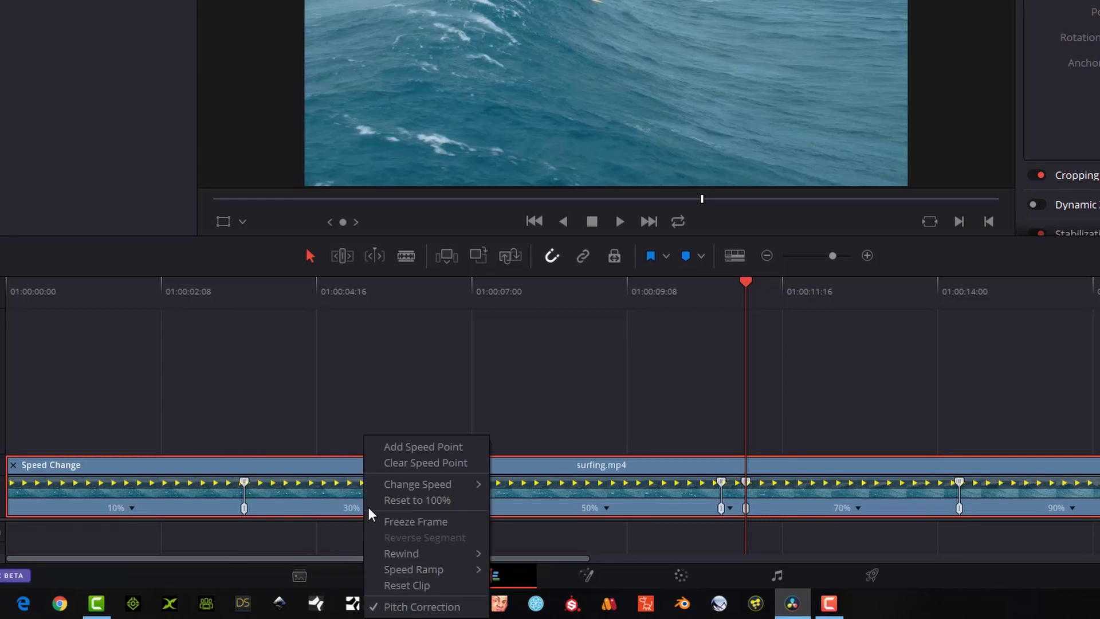
{"action": "left_click", "coordinate": [443, 462]}
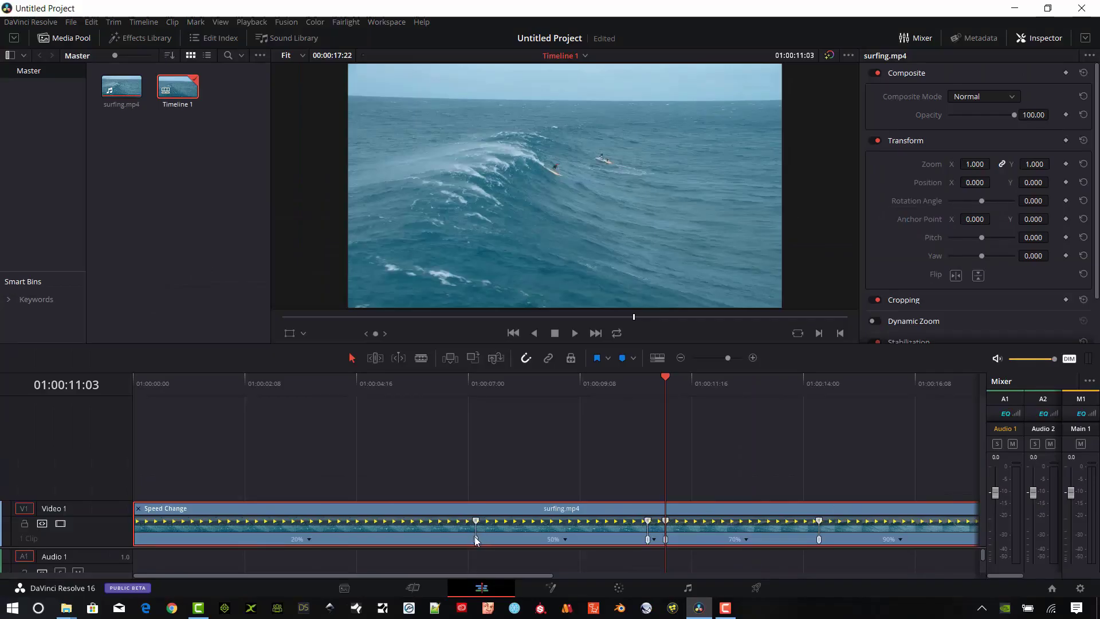
{"action": "left_click_drag", "start_coordinate": [475, 538], "coordinate": [562, 538]}
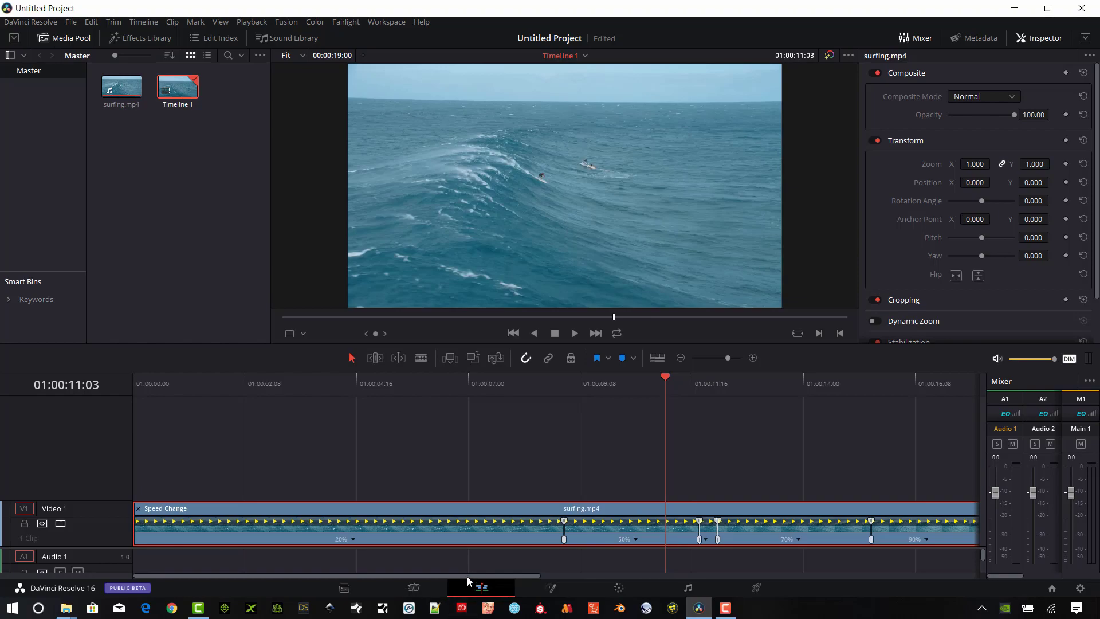
{"action": "scroll", "coordinate": [604, 543], "scroll_direction": "right", "scroll_amount": 4}
{"action": "scroll", "coordinate": [639, 515], "scroll_direction": "right", "scroll_amount": 5}
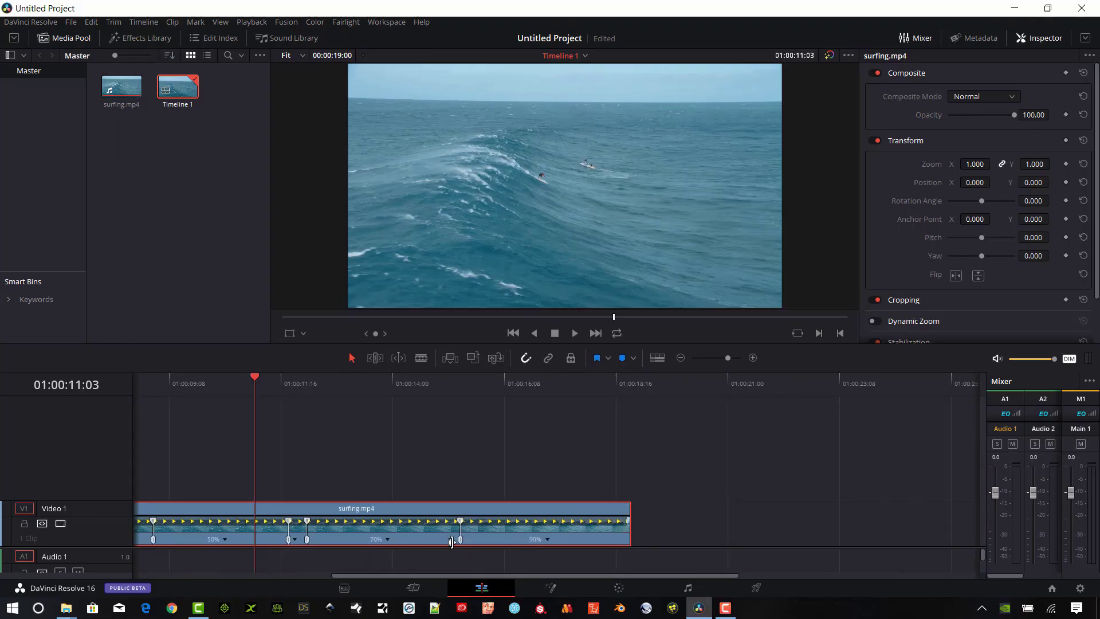
Step: Shorten the surfing clip's retimed end, then restore it to its original length
{"action": "left_click_drag", "start_coordinate": [626, 519], "coordinate": [457, 538]}
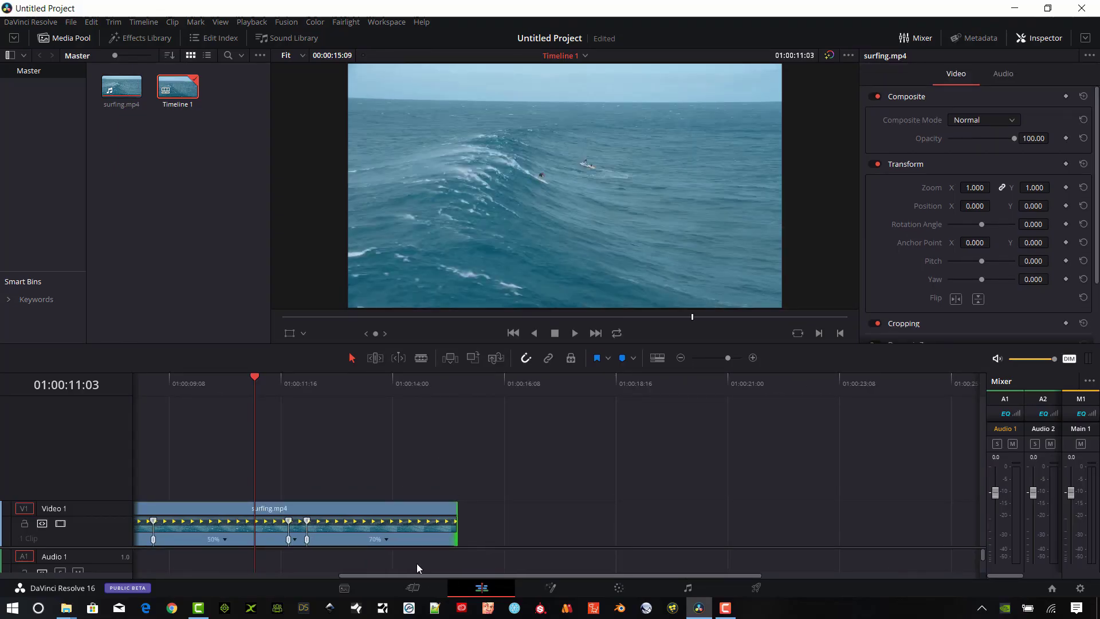
{"action": "mouse_move", "coordinate": [457, 522]}
{"action": "left_mouse_down"}
{"action": "mouse_move", "coordinate": [342, 532]}
{"action": "mouse_move", "coordinate": [631, 533]}
{"action": "left_mouse_up"}
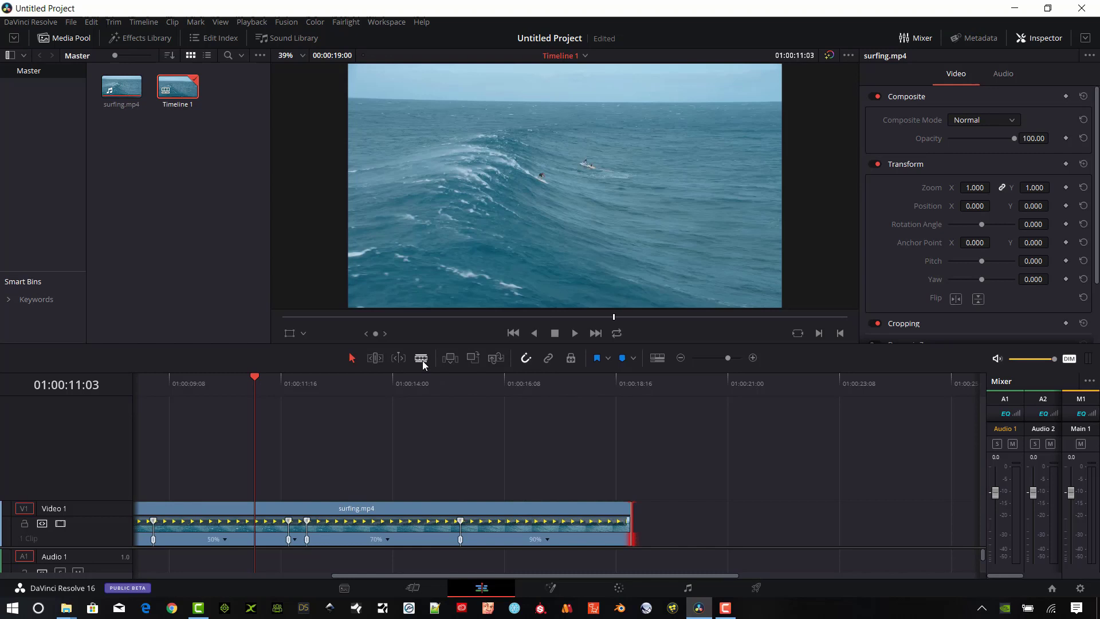
{"action": "left_click_drag", "start_coordinate": [465, 575], "coordinate": [267, 574]}
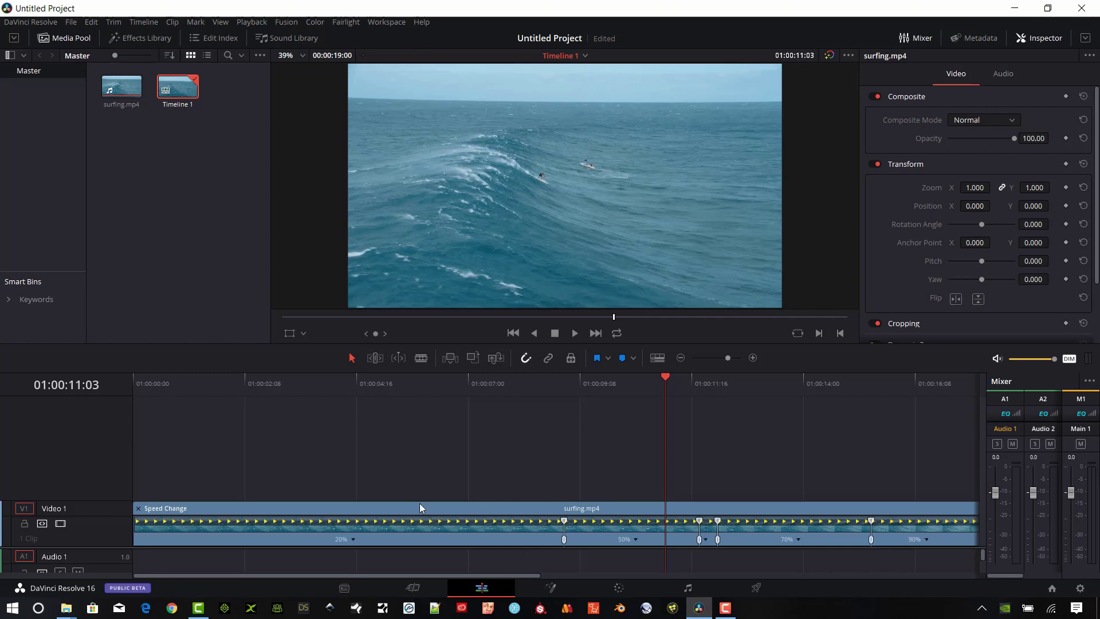
Step: Hide the speed controls, zoom out to the whole clip, then reshow the 20–90% ramp controls
{"action": "key", "text": "ctrl+r"}
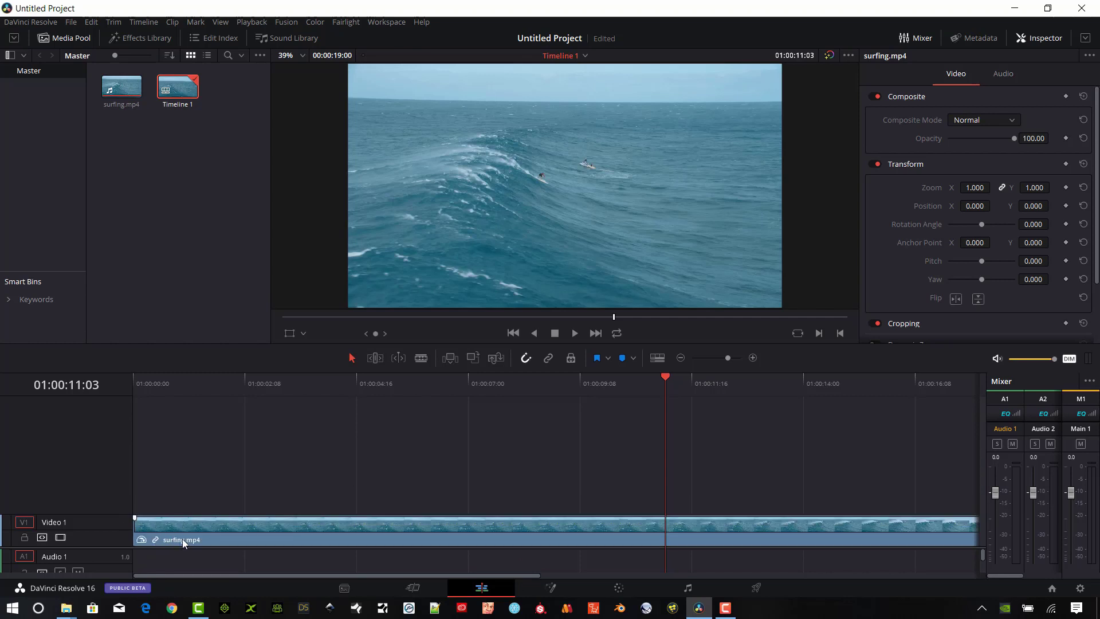
{"action": "left_click_drag", "start_coordinate": [395, 573], "coordinate": [584, 567]}
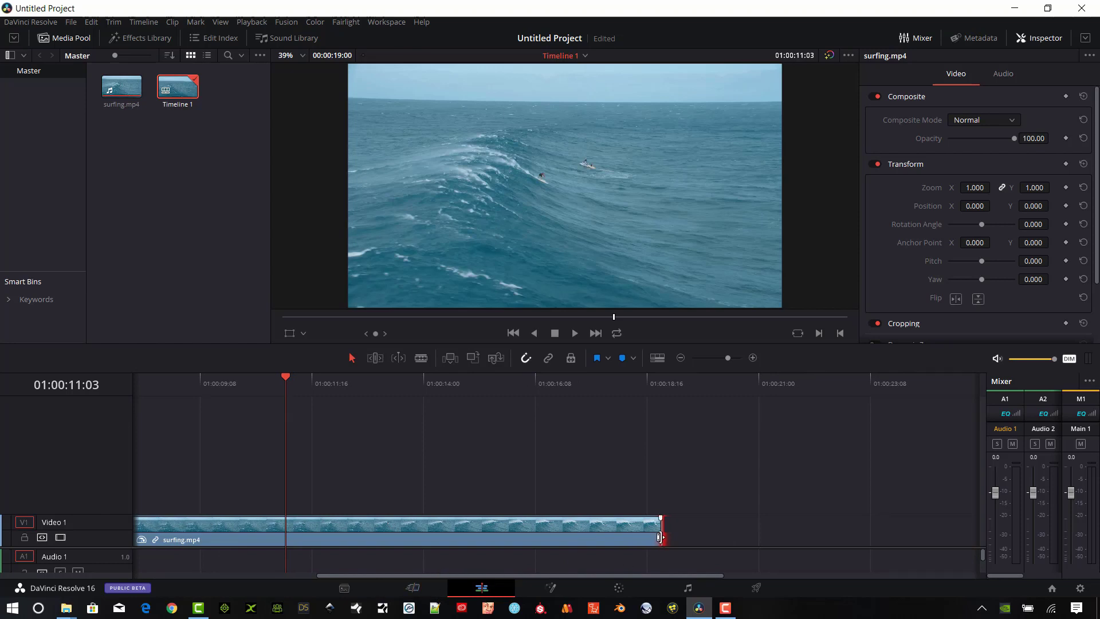
{"action": "left_click", "coordinate": [660, 537]}
{"action": "key", "text": "ctrl+minus"}
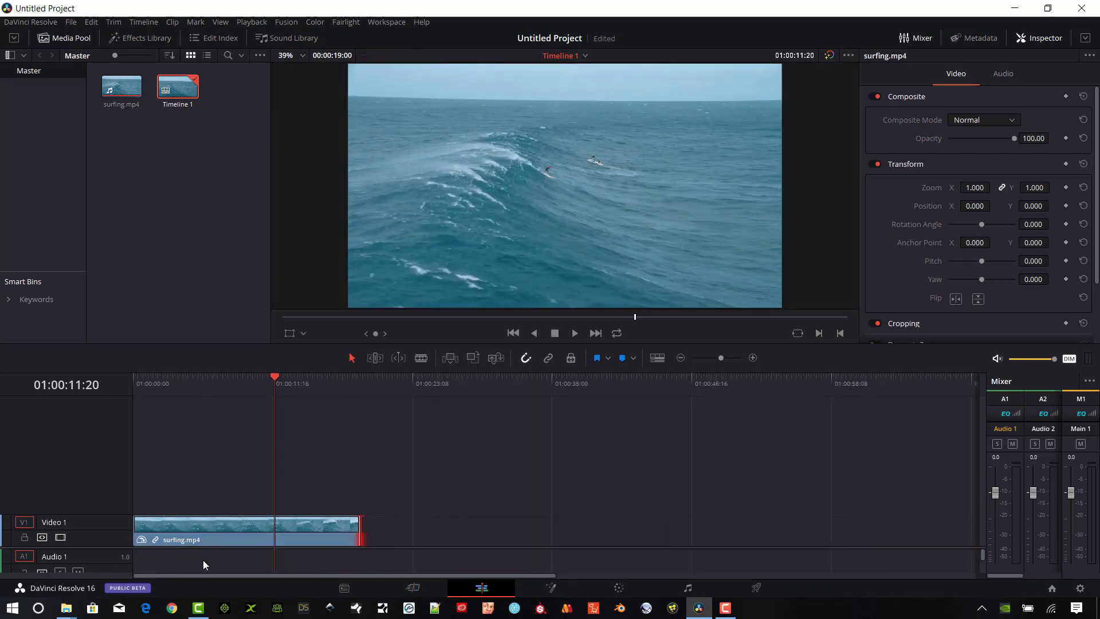
{"action": "left_click", "coordinate": [231, 542]}
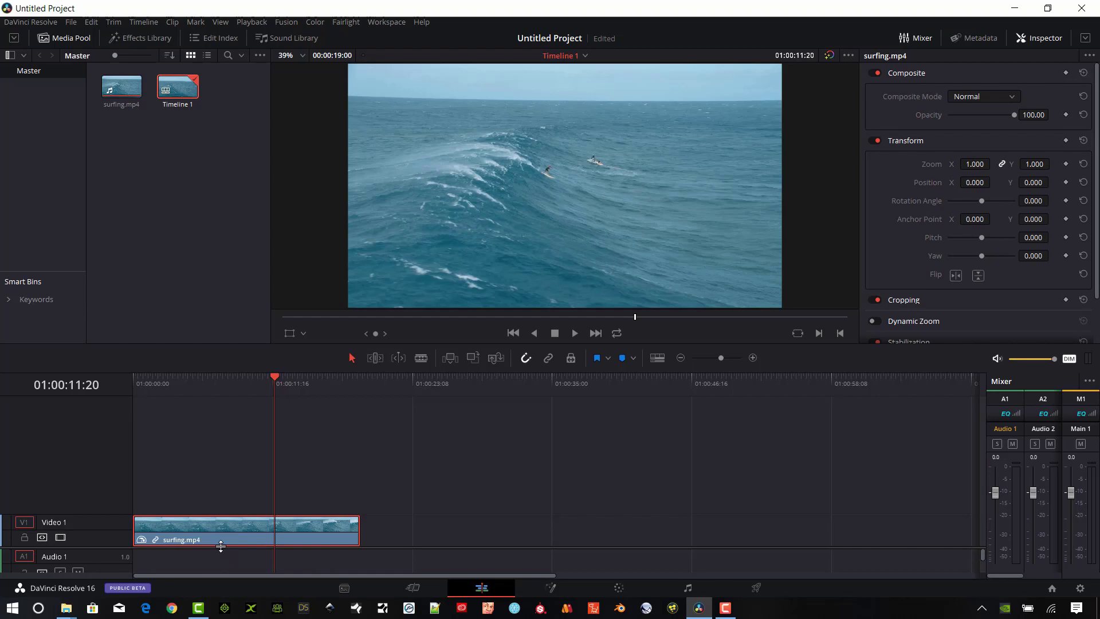
{"action": "key", "text": "ctrl+r"}
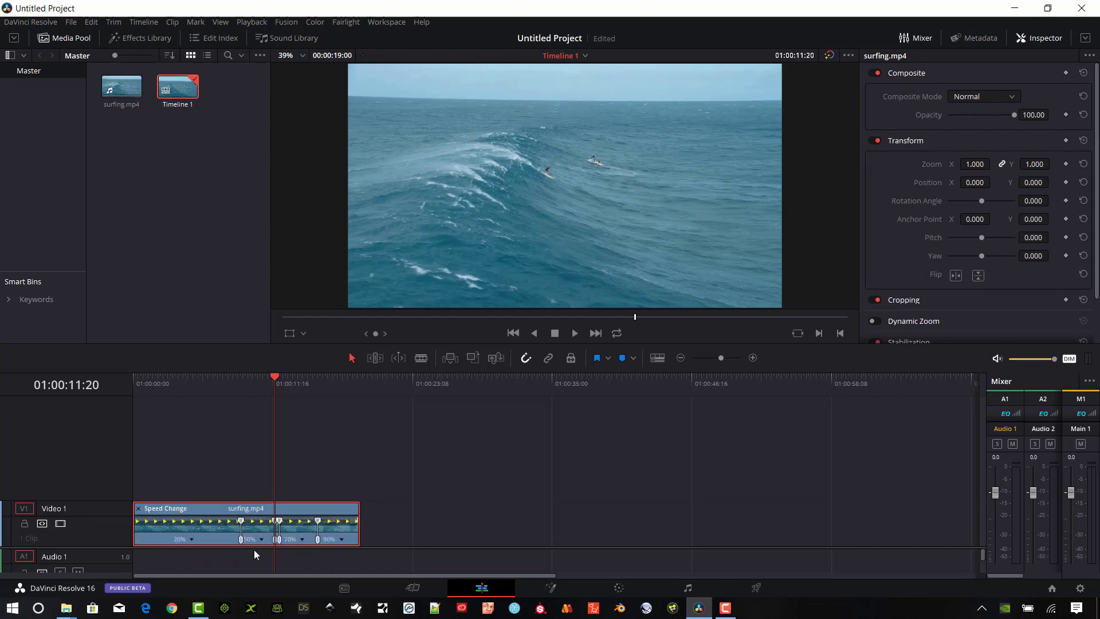
Step: Reset the surfing clip to normal speed and reverse it
{"action": "left_click", "coordinate": [258, 540]}
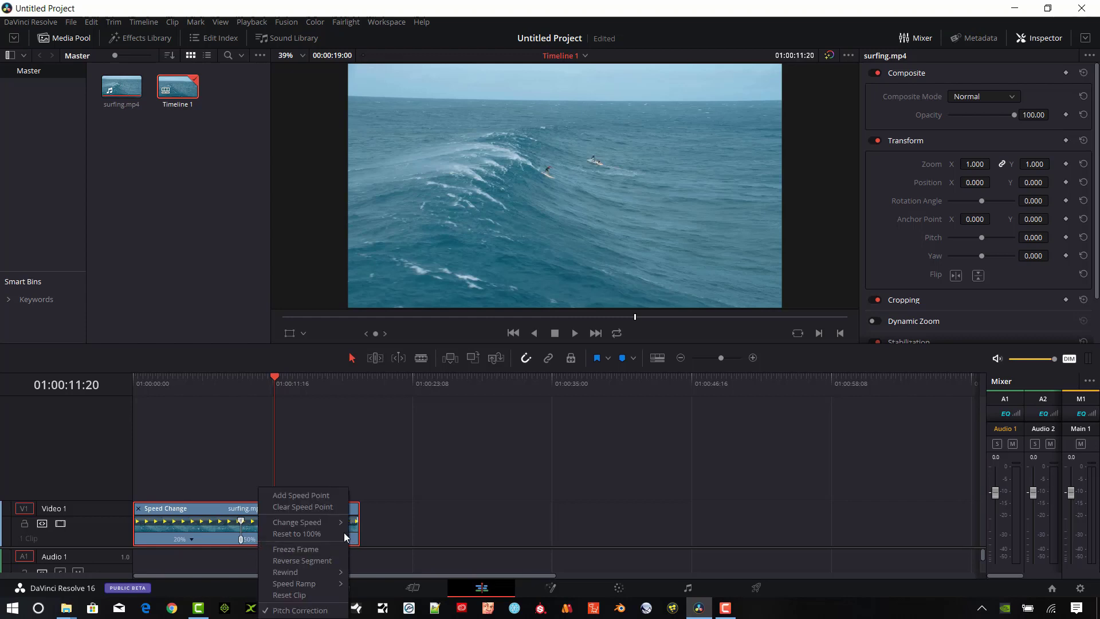
{"action": "left_click", "coordinate": [307, 593]}
{"action": "left_click", "coordinate": [190, 539]}
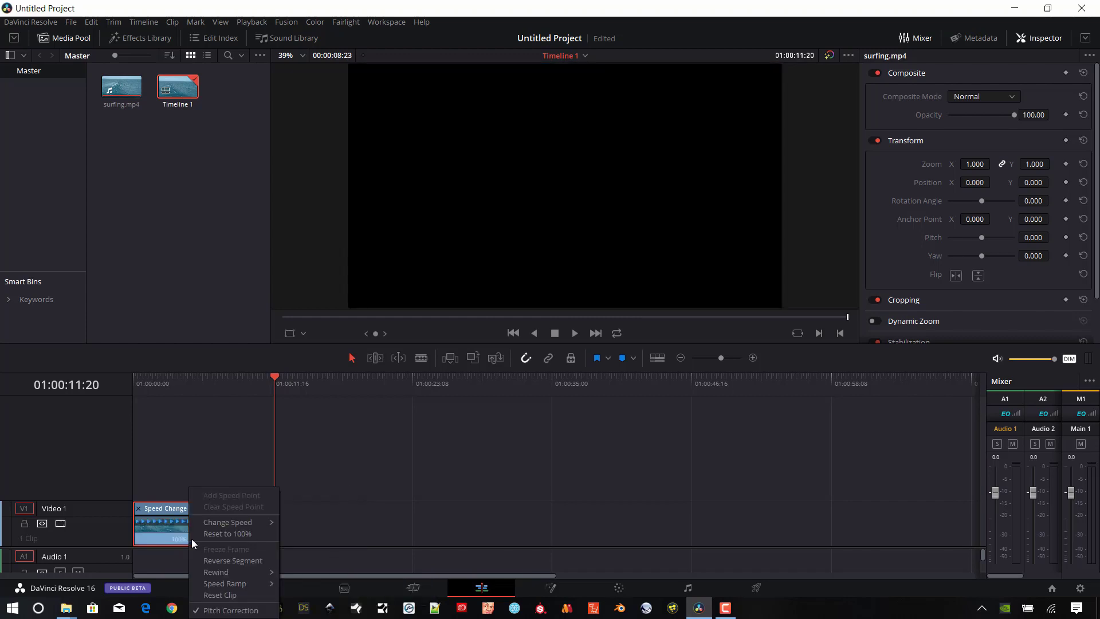
{"action": "left_click", "coordinate": [236, 560]}
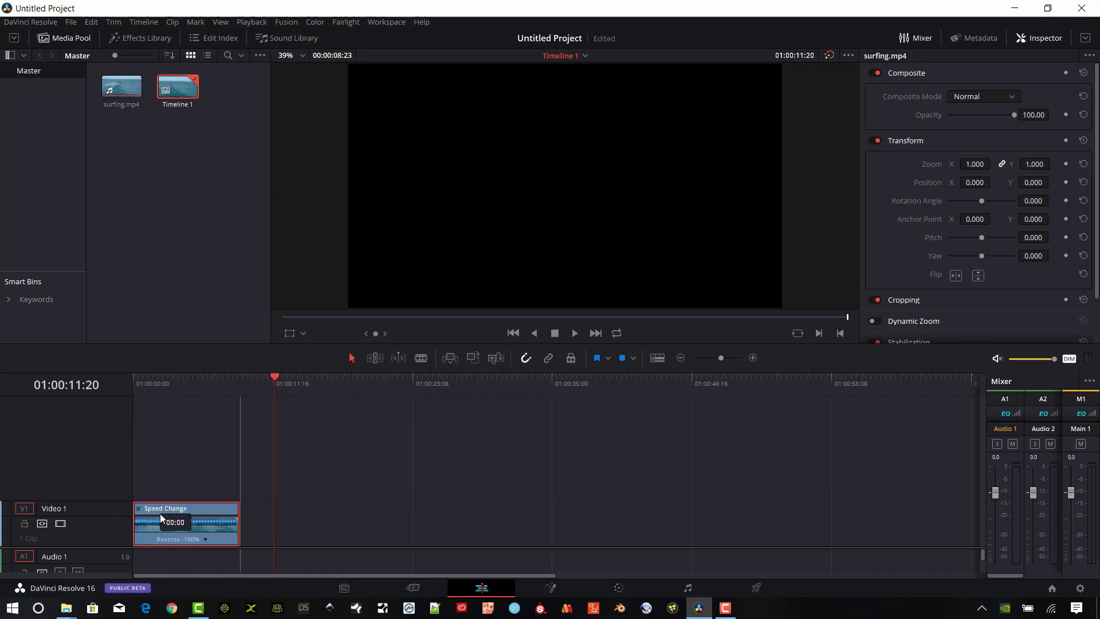
Step: Play the reversed clip from its start, then stop playback
{"action": "left_click_drag", "start_coordinate": [222, 377], "coordinate": [134, 377]}
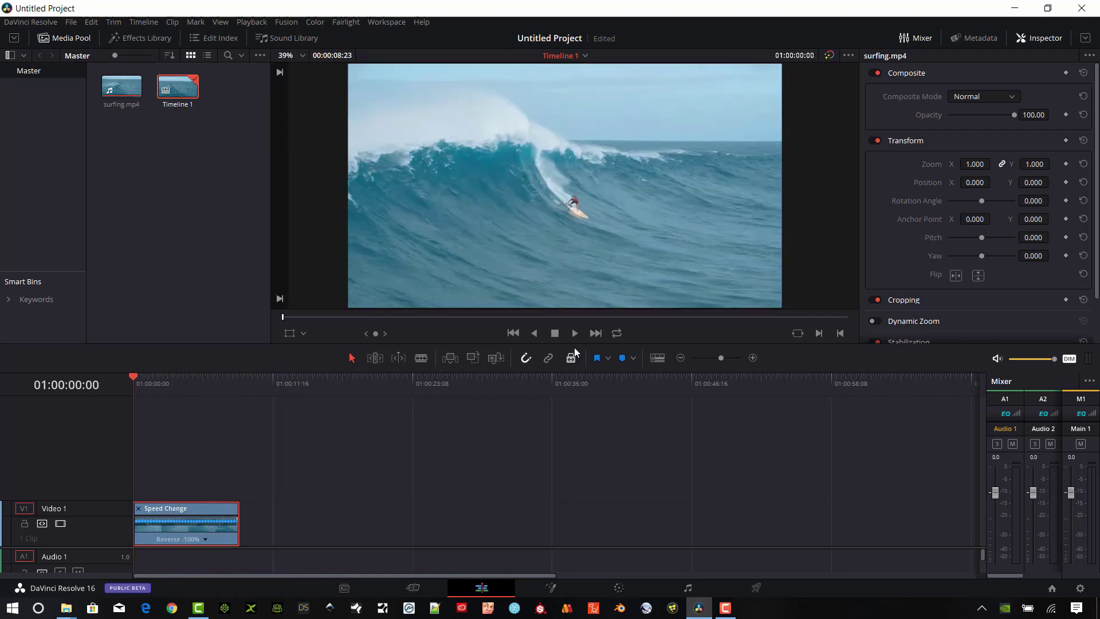
{"action": "left_click", "coordinate": [576, 332]}
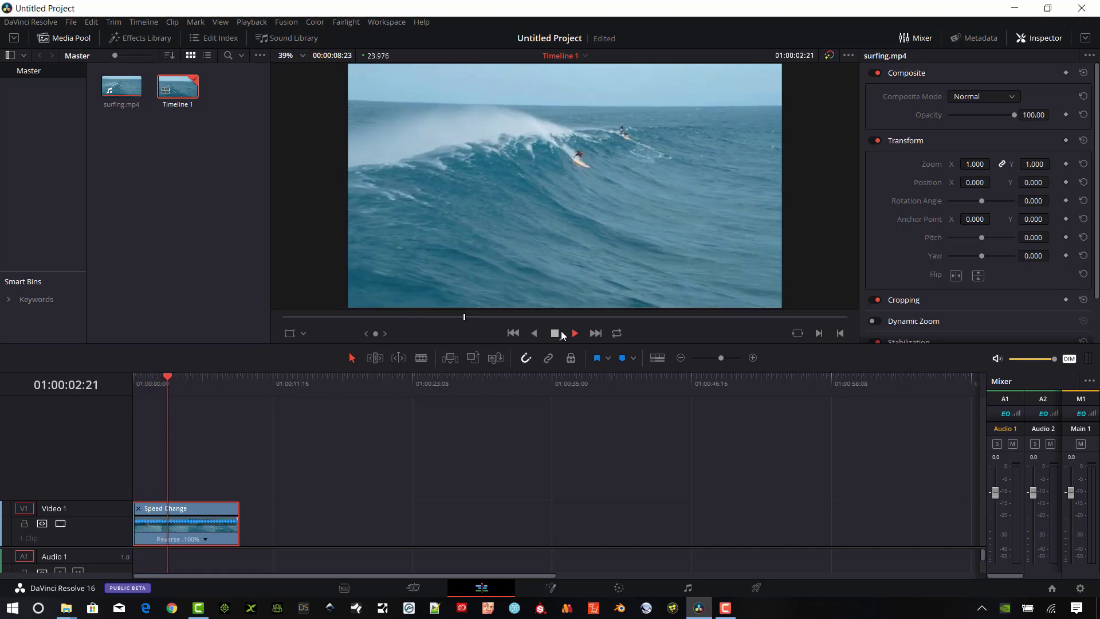
{"action": "key", "text": "ctrl+z"}
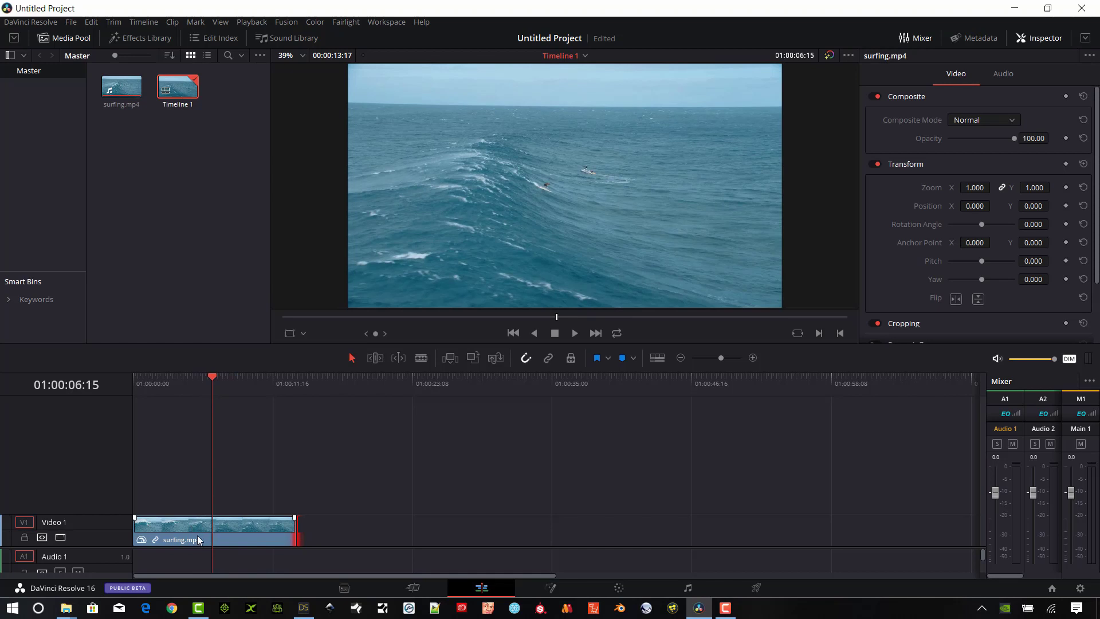
Step: Show the reversed clip's speed controls and remove its extra speed point
{"action": "left_click", "coordinate": [188, 531]}
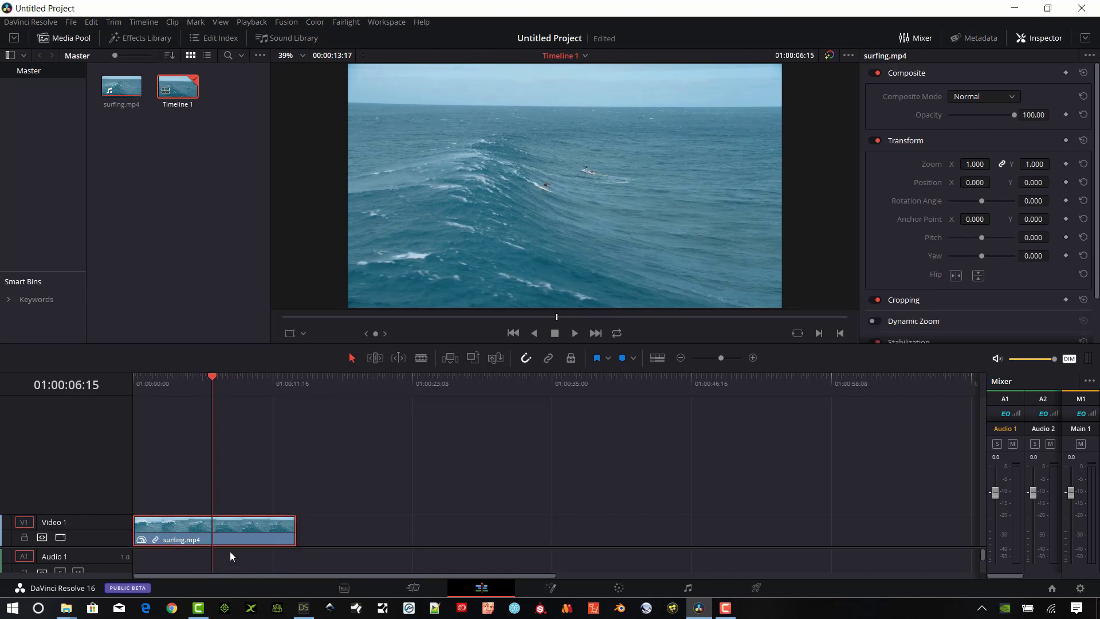
{"action": "key", "text": "ctrl+r"}
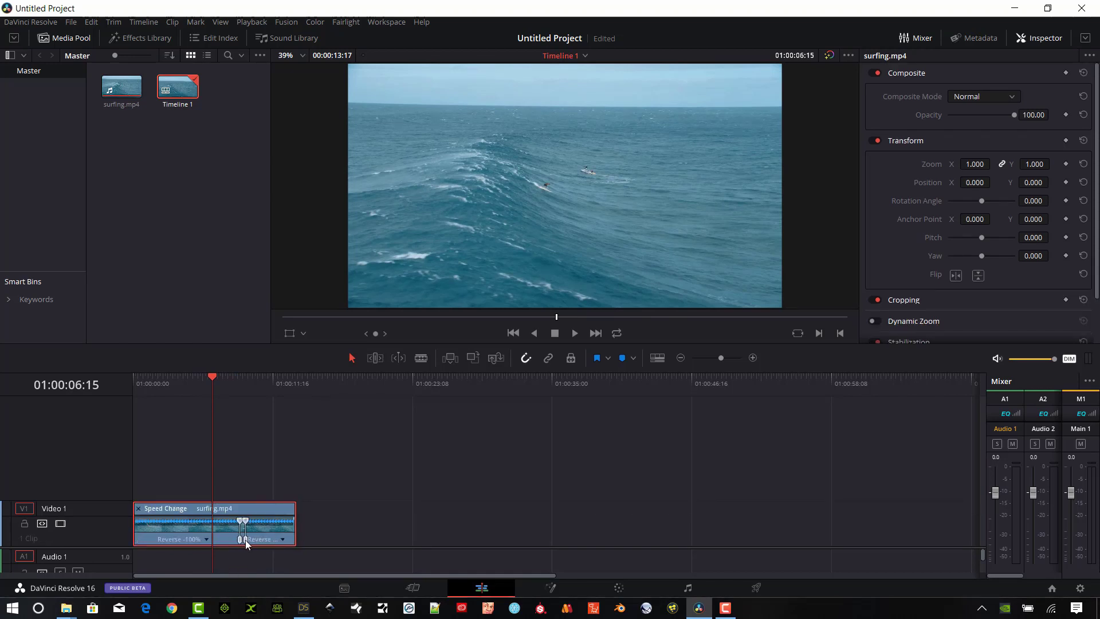
{"action": "left_click", "coordinate": [283, 539]}
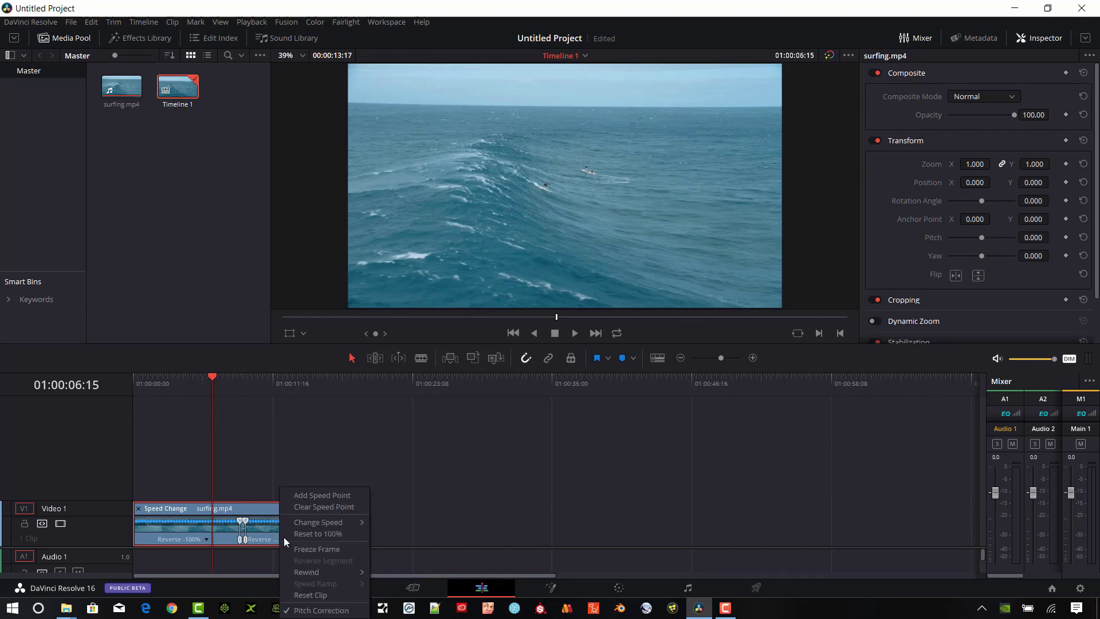
{"action": "left_click", "coordinate": [335, 561]}
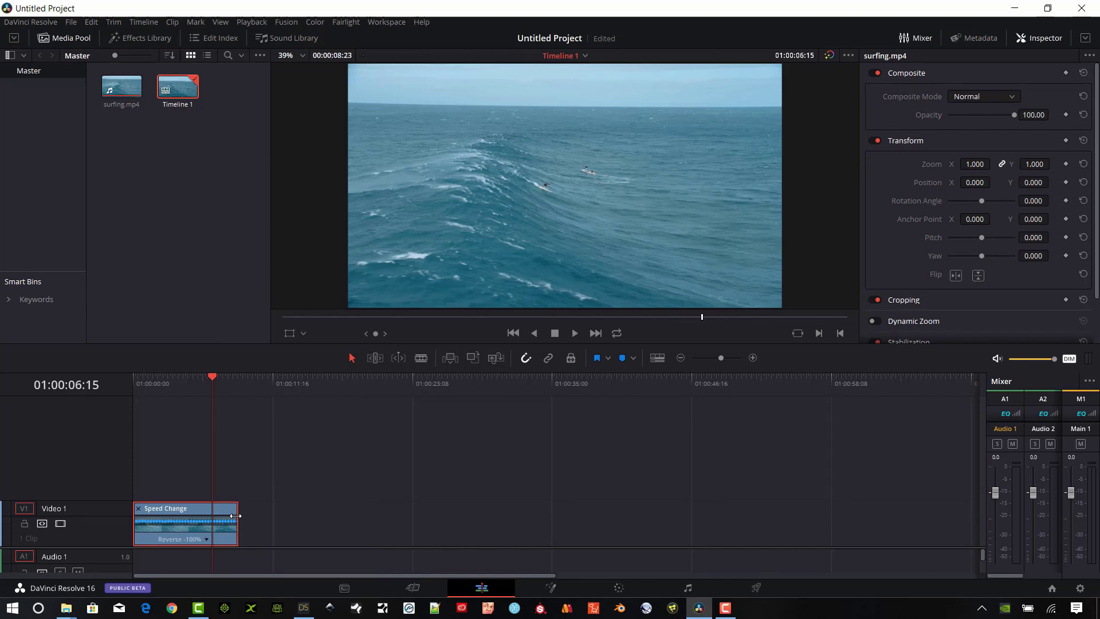
Step: Set the reversed clip to 10% speed and preview it from further in
{"action": "left_click", "coordinate": [208, 537]}
{"action": "mouse_move", "coordinate": [242, 523]}
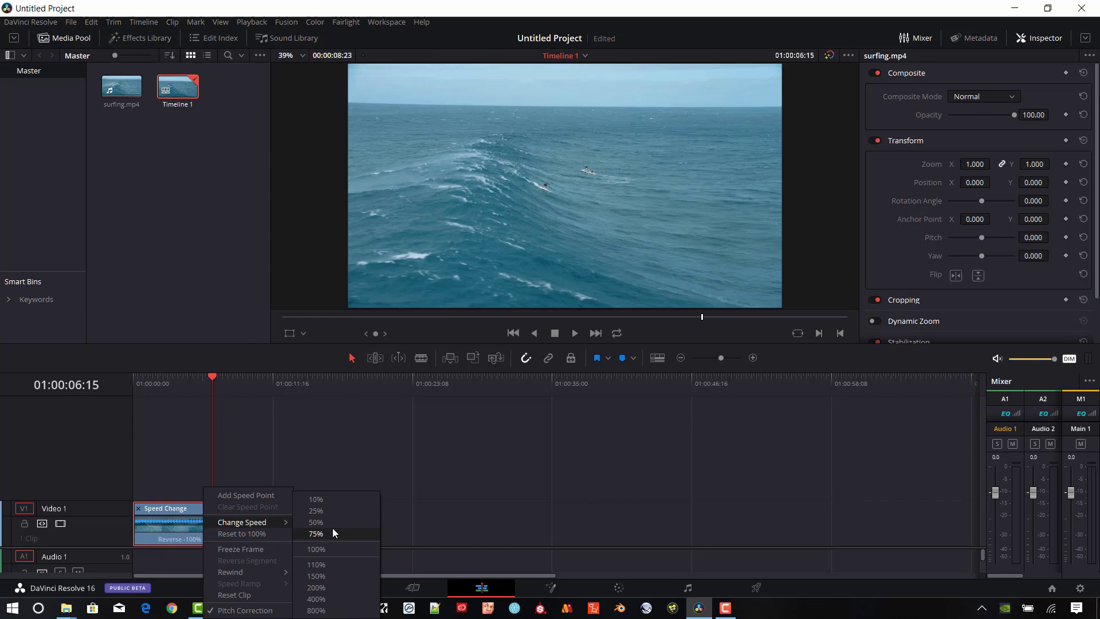
{"action": "left_click", "coordinate": [340, 500]}
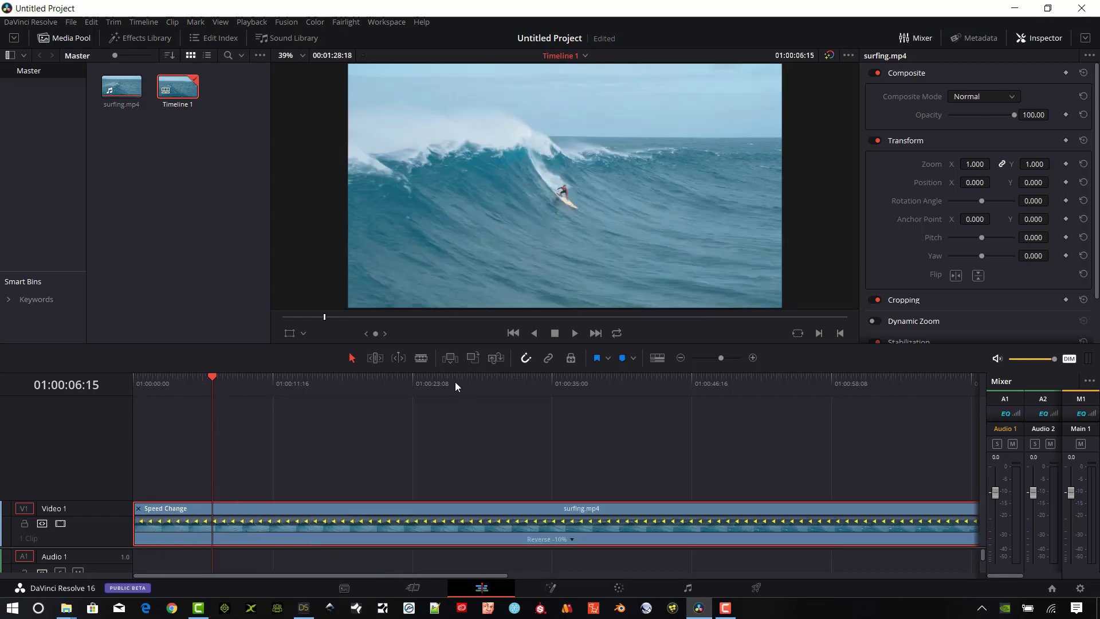
{"action": "left_click", "coordinate": [321, 381]}
{"action": "left_click", "coordinate": [575, 333]}
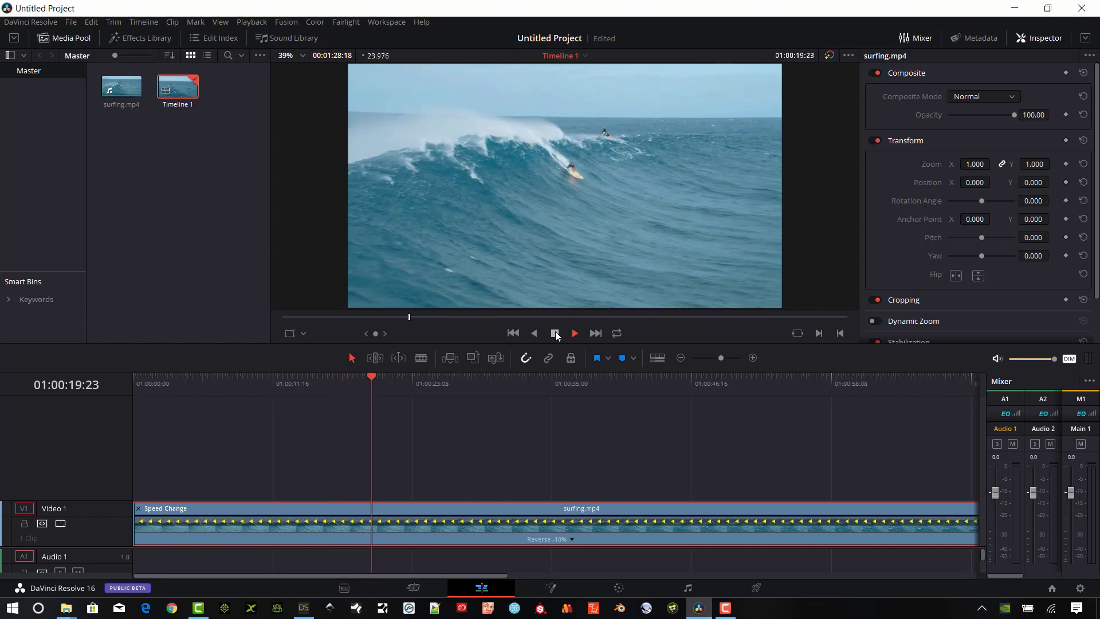
{"action": "left_click", "coordinate": [556, 333]}
{"action": "scroll", "coordinate": [1016, 257], "scroll_direction": "down", "scroll_amount": 2}
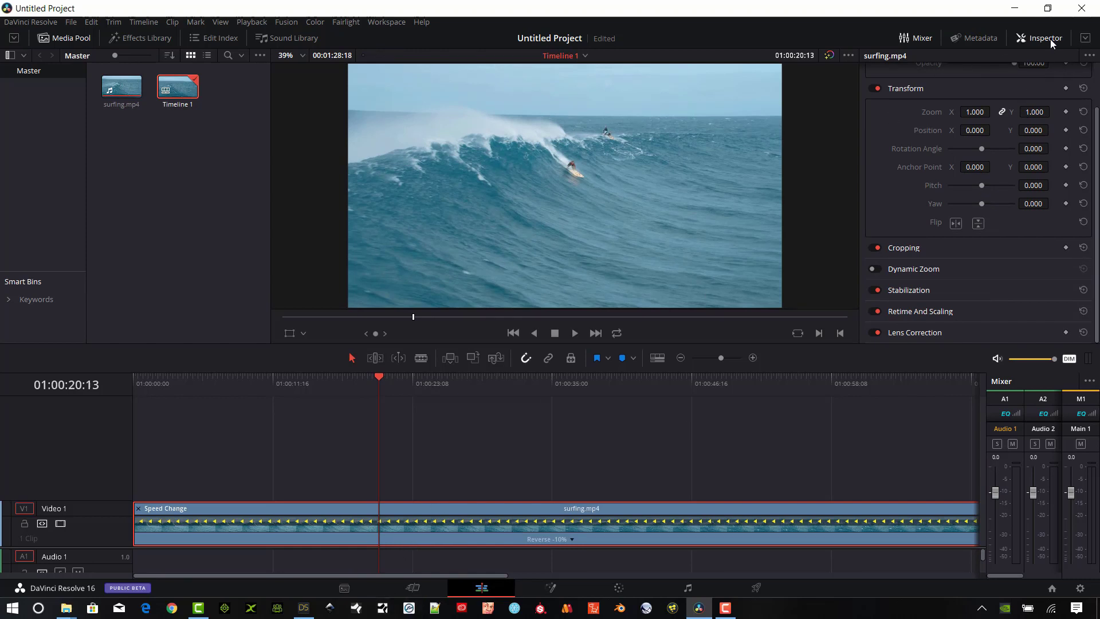
Step: Set the reversed clip's Retime Process to Frame Blend and play it back
{"action": "left_click", "coordinate": [911, 312]}
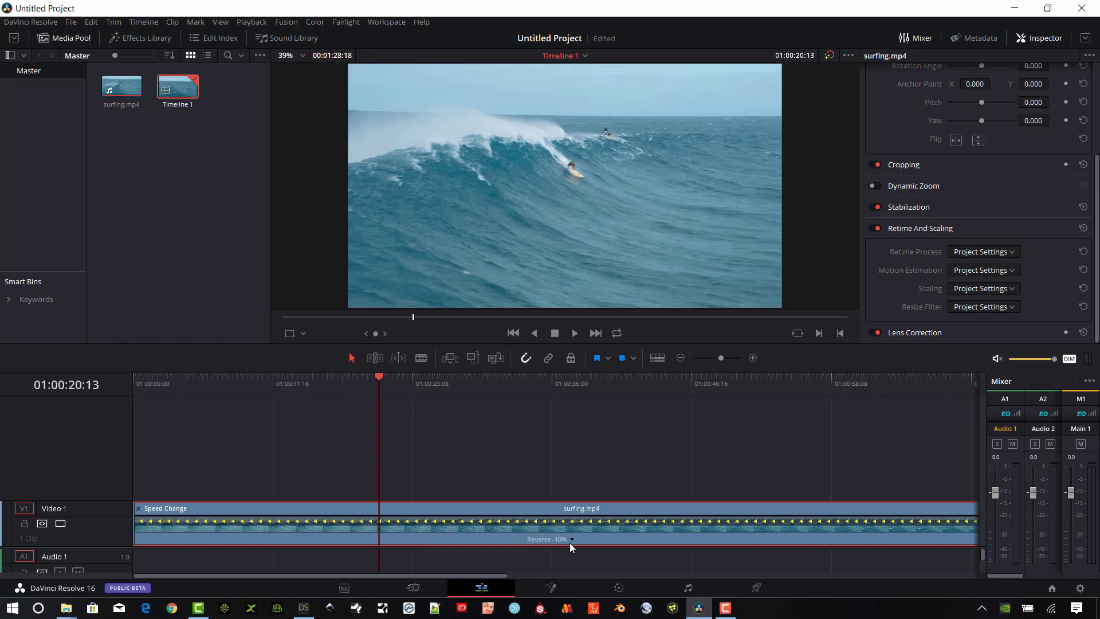
{"action": "left_click", "coordinate": [1014, 252]}
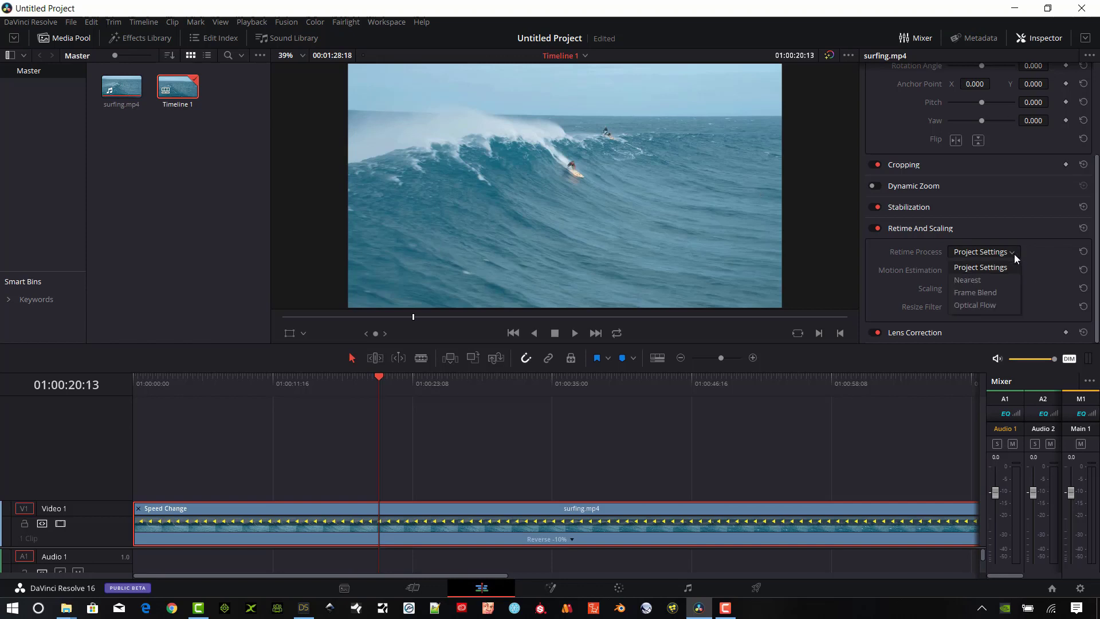
{"action": "left_click", "coordinate": [993, 293]}
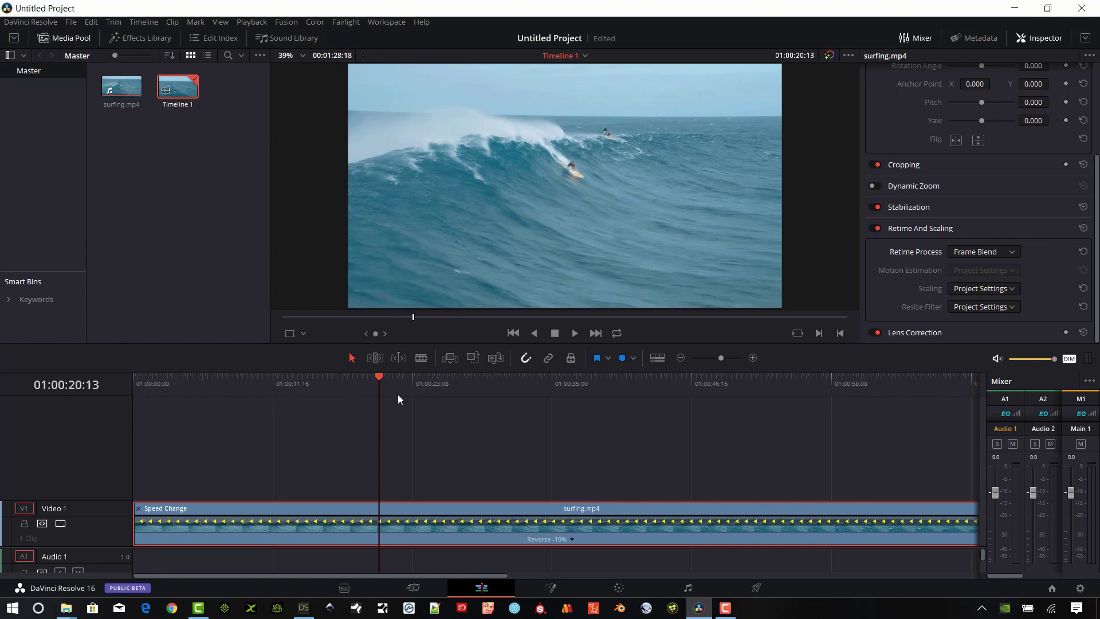
{"action": "left_click", "coordinate": [571, 335]}
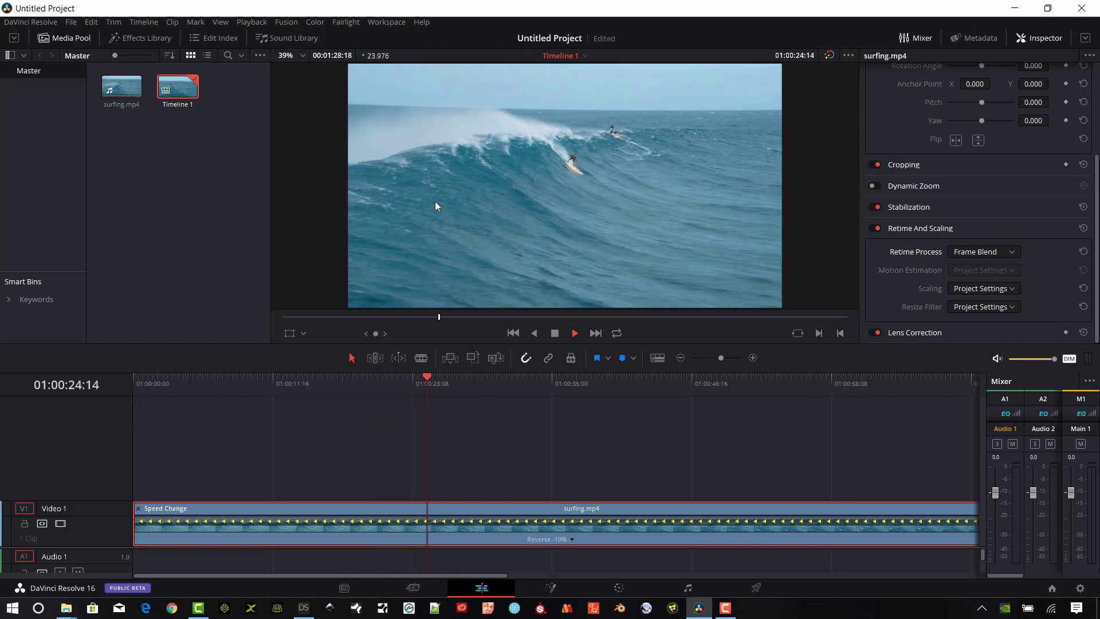
Step: Switch retiming to Optical Flow with Standard Faster motion estimation, previewing from about 14 seconds
{"action": "left_click", "coordinate": [554, 334]}
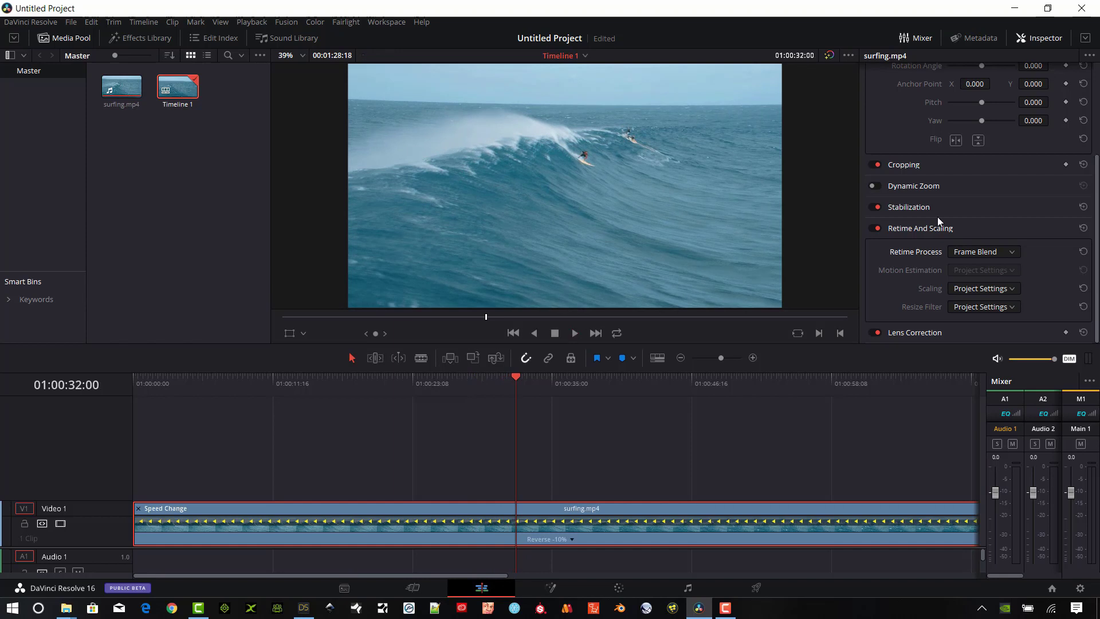
{"action": "left_click", "coordinate": [1013, 253]}
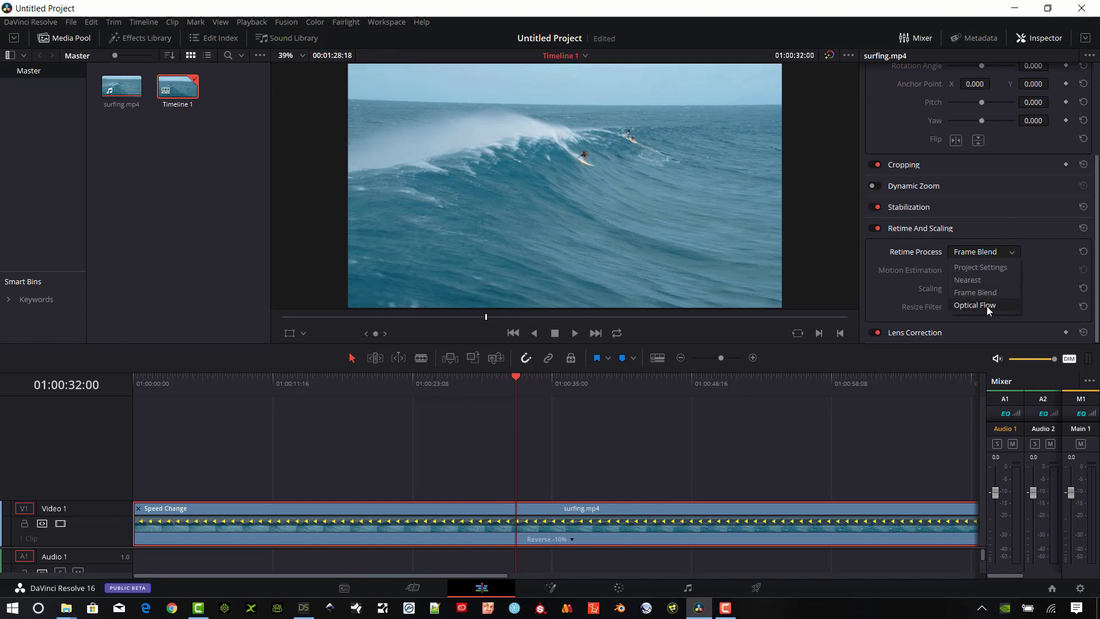
{"action": "left_click", "coordinate": [988, 306]}
{"action": "left_click", "coordinate": [1009, 271]}
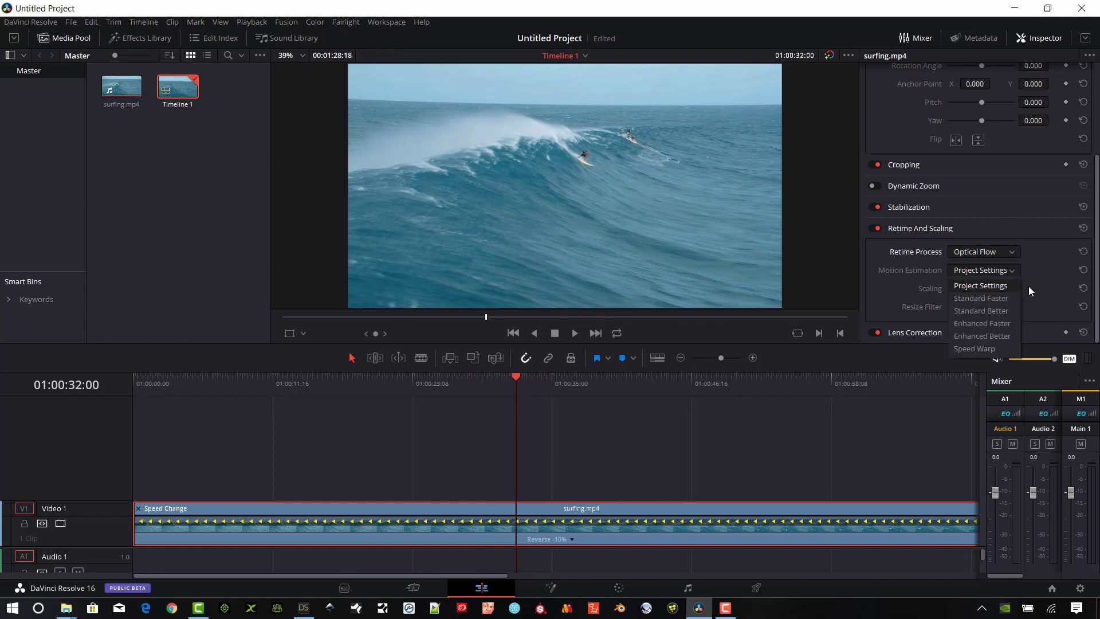
{"action": "left_click", "coordinate": [1014, 297]}
{"action": "left_click", "coordinate": [309, 387]}
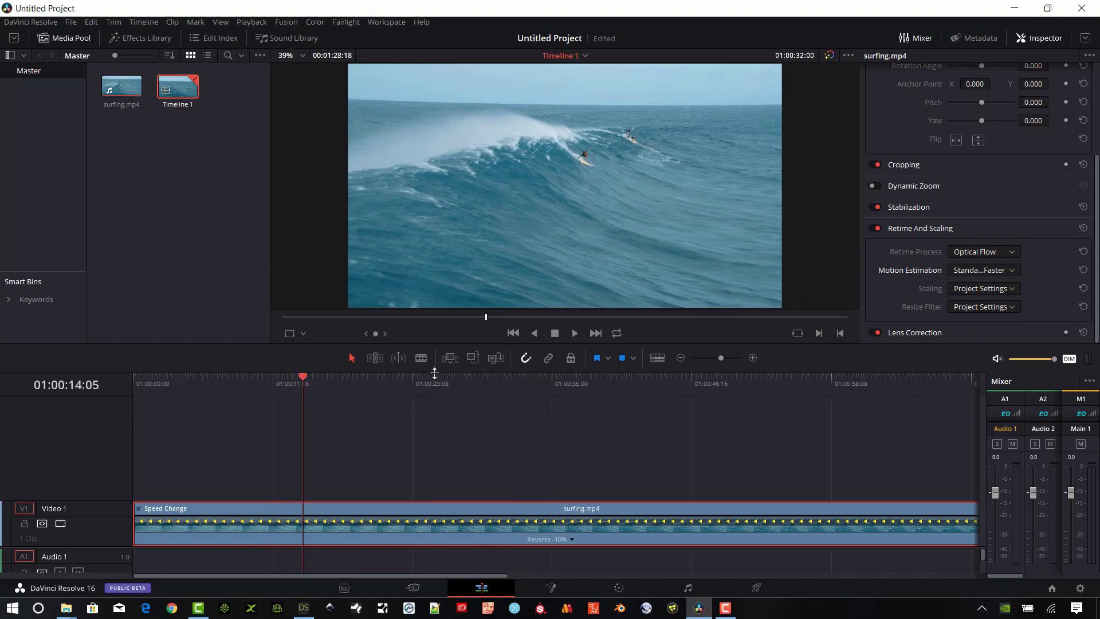
{"action": "left_click", "coordinate": [575, 333]}
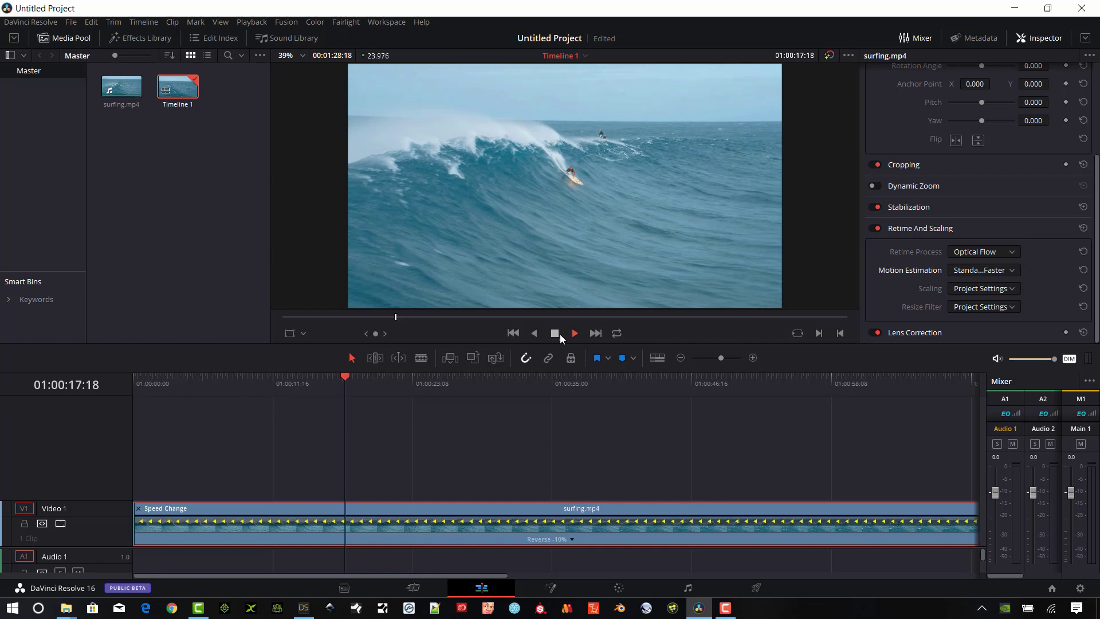
Step: Try Enhanced Faster motion estimation and play the clip to judge quality
{"action": "left_click", "coordinate": [558, 333]}
{"action": "left_click", "coordinate": [1017, 270]}
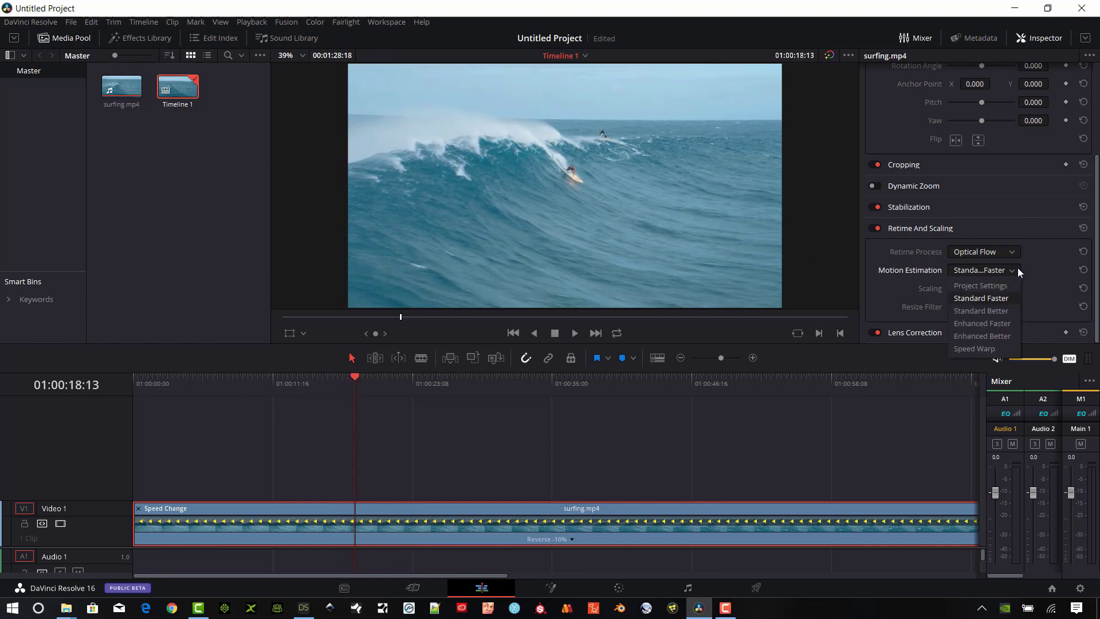
{"action": "left_click", "coordinate": [986, 325]}
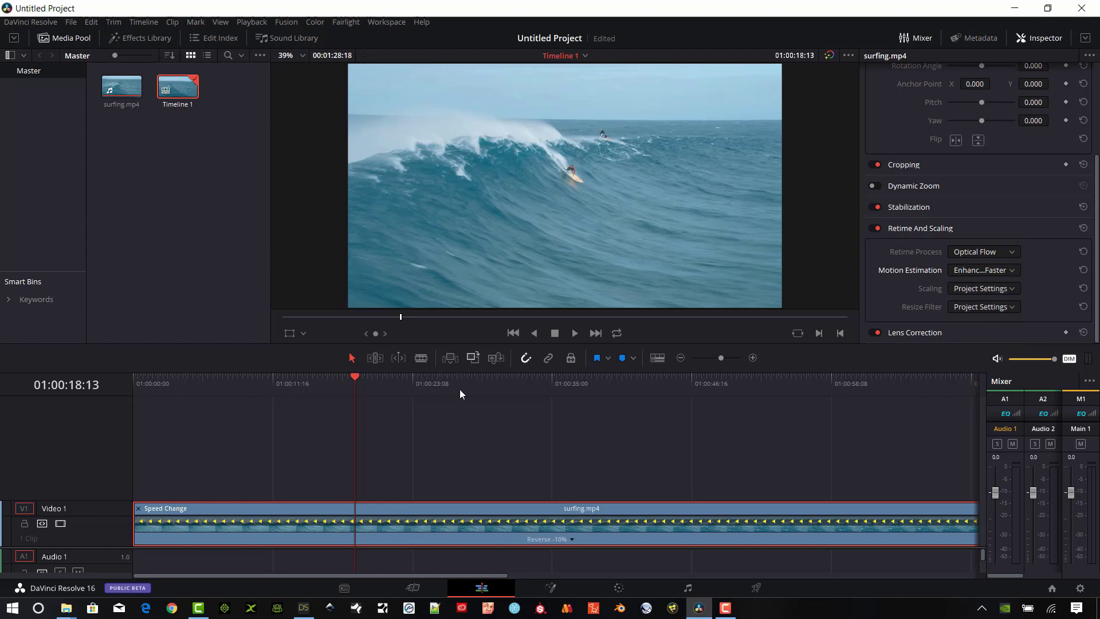
{"action": "left_click", "coordinate": [574, 333]}
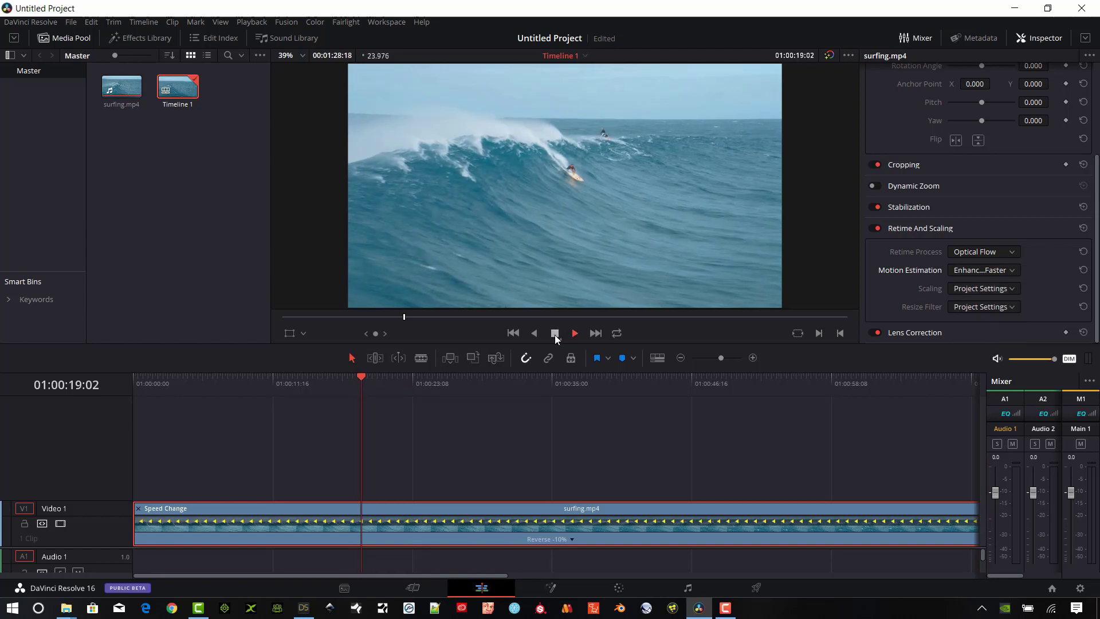
{"action": "left_click", "coordinate": [556, 333]}
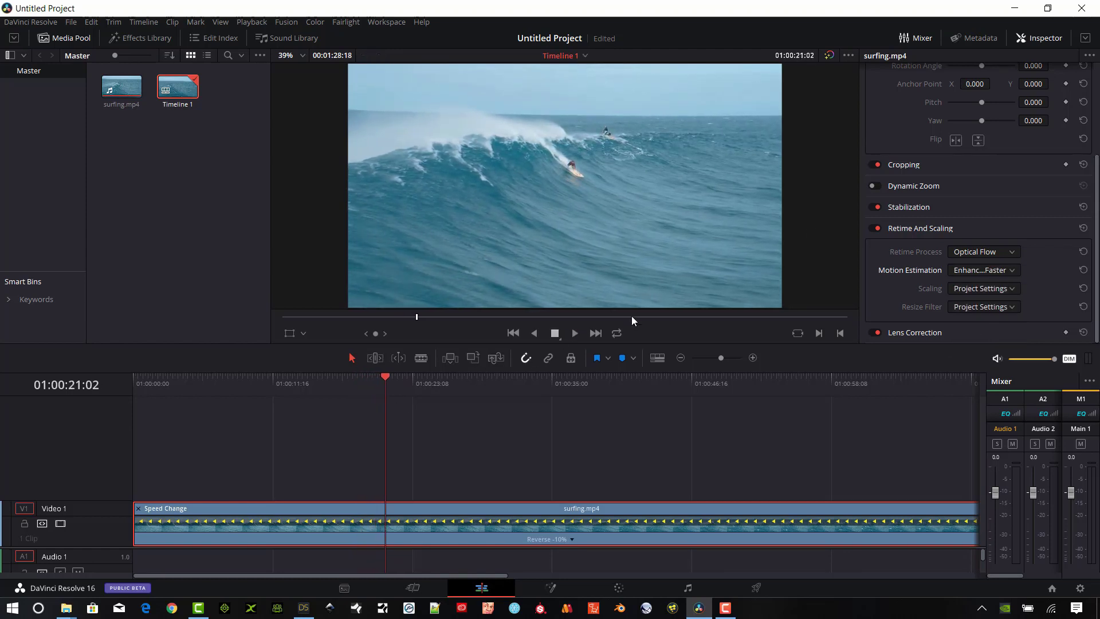
Step: Settle on Speed Warp motion estimation for the reversed clip
{"action": "left_click", "coordinate": [1014, 272]}
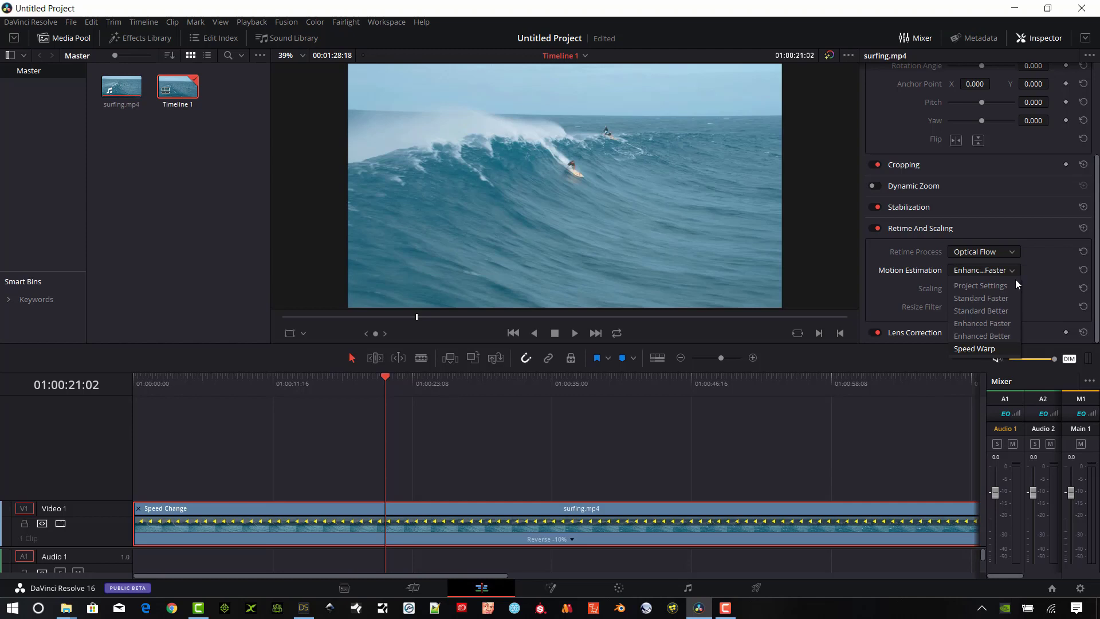
{"action": "left_click", "coordinate": [977, 348]}
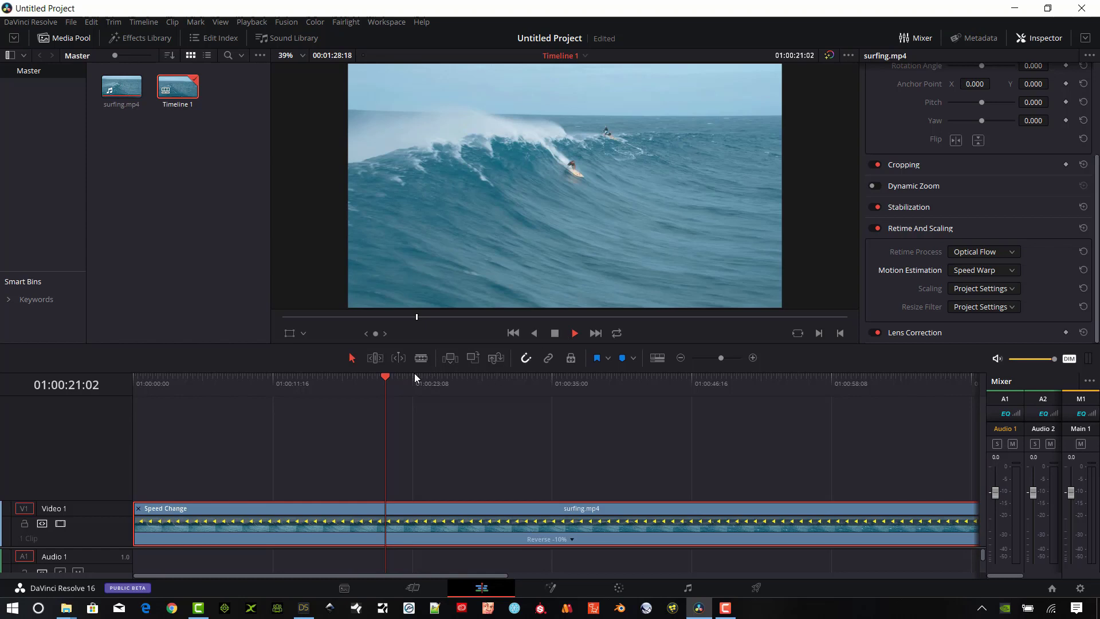
{"action": "key", "text": "w"}
{"action": "left_click", "coordinate": [1015, 270]}
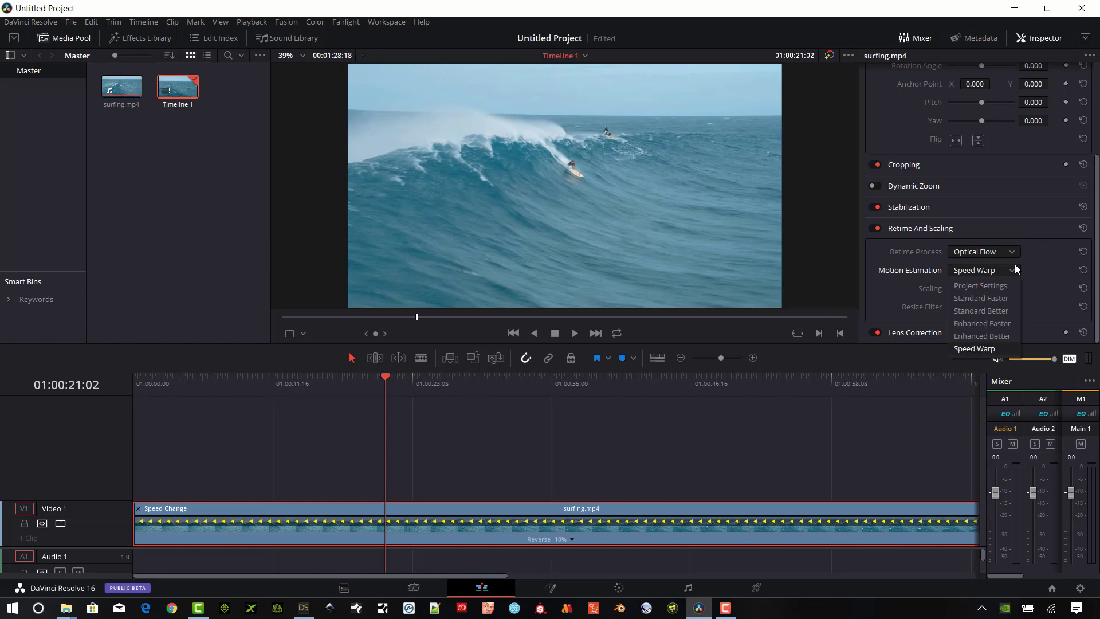
Step: Use Enhanced Better motion estimation, then scrub the playhead from 01:01:01:14 back toward the start
{"action": "left_click", "coordinate": [975, 336]}
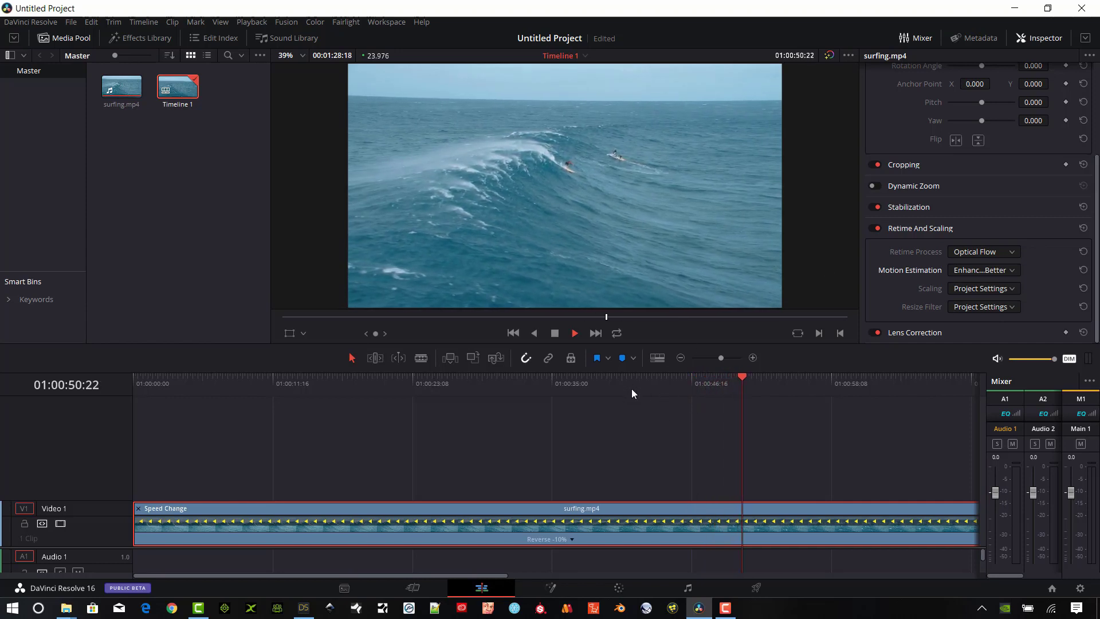
{"action": "left_click", "coordinate": [1015, 270]}
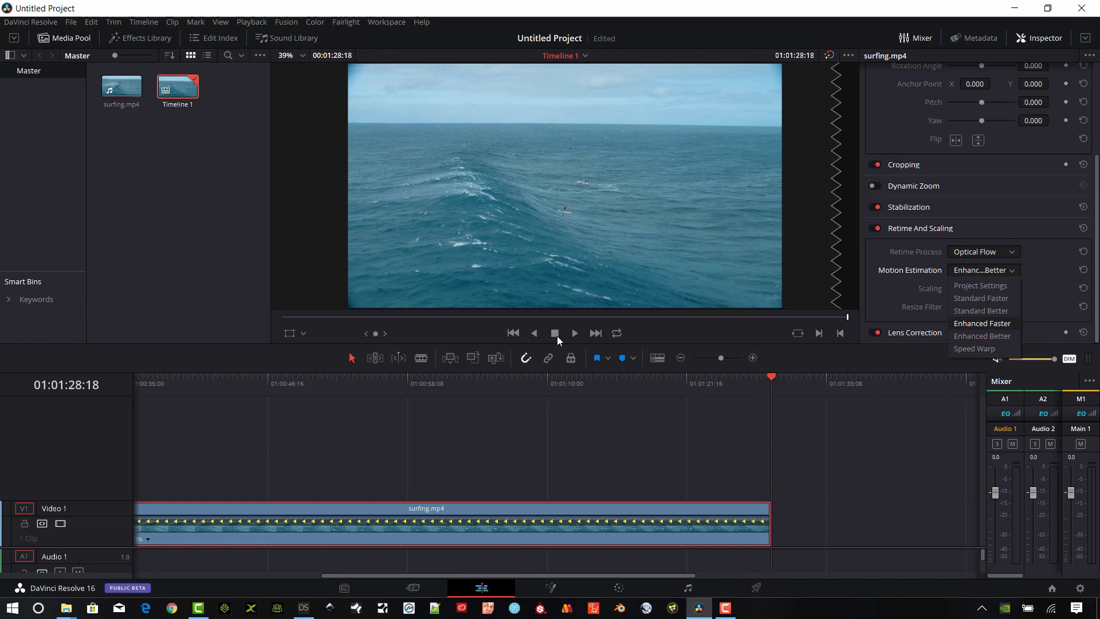
{"action": "left_click", "coordinate": [446, 385]}
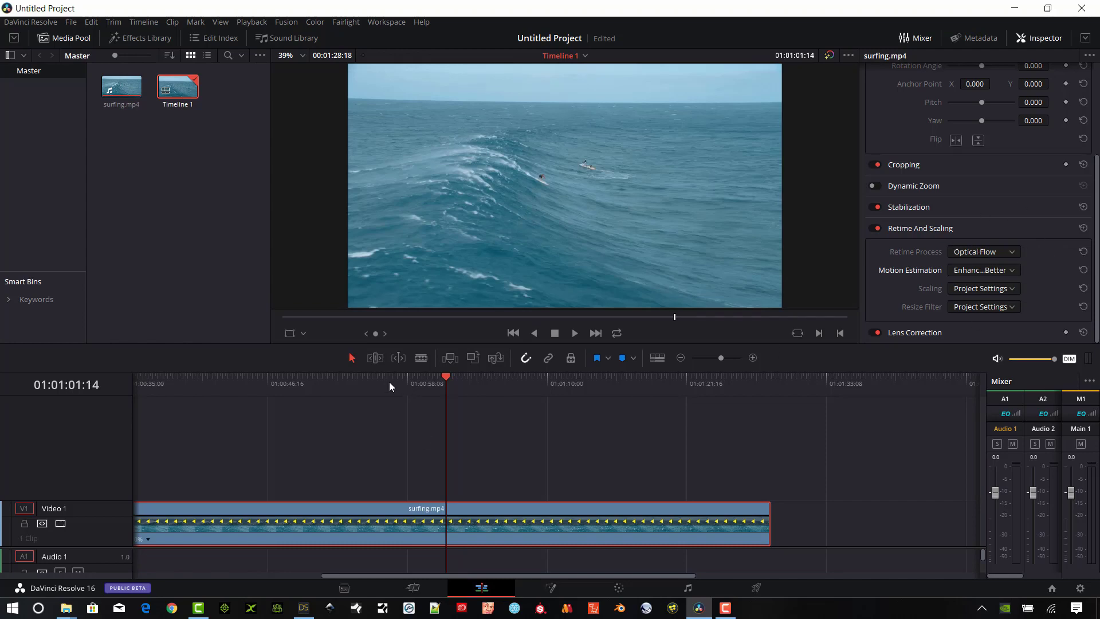
{"action": "mouse_move", "coordinate": [390, 386]}
{"action": "left_mouse_down"}
{"action": "mouse_move", "coordinate": [269, 404]}
{"action": "mouse_move", "coordinate": [646, 409]}
{"action": "left_mouse_up"}
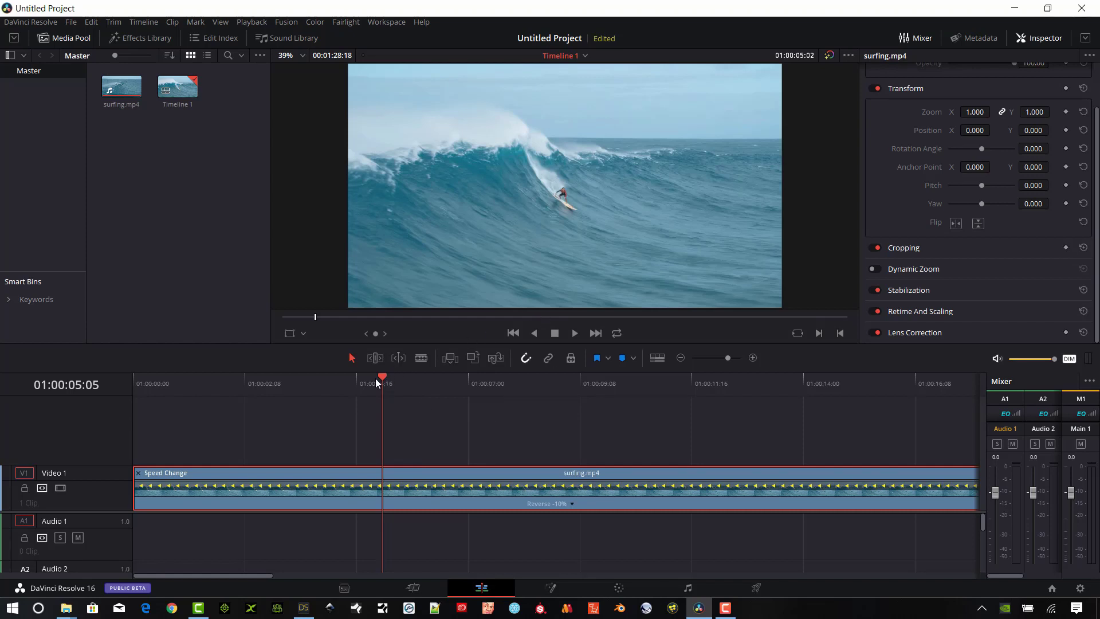
Step: Move the playhead to about four seconds and reset the clip to 100% speed
{"action": "left_click_drag", "start_coordinate": [376, 378], "coordinate": [340, 380]}
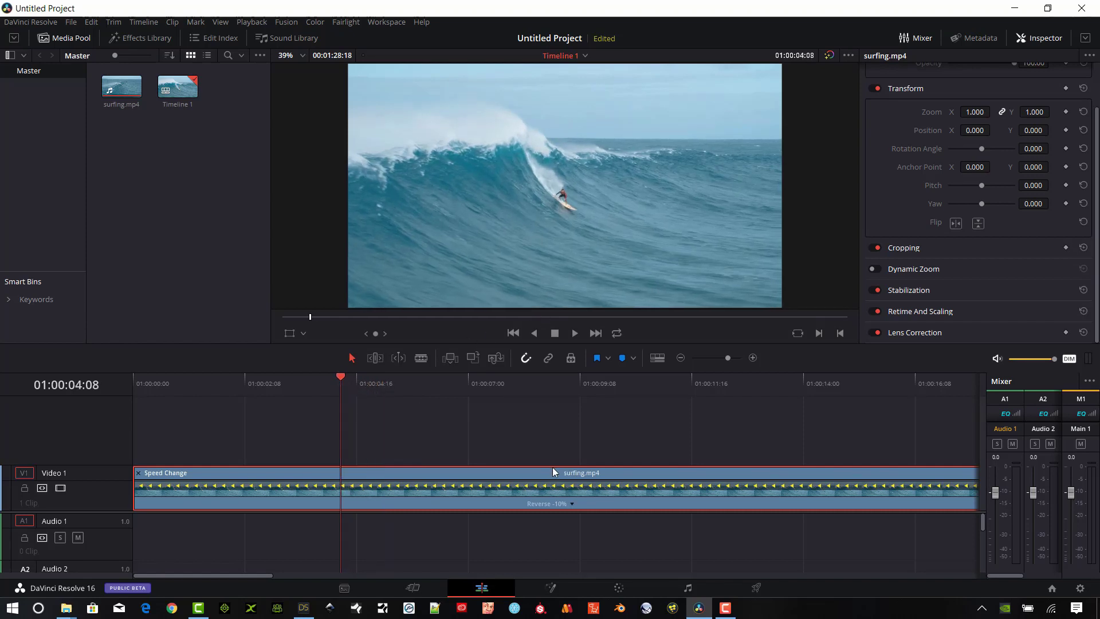
{"action": "left_click", "coordinate": [574, 502]}
{"action": "left_click", "coordinate": [621, 595]}
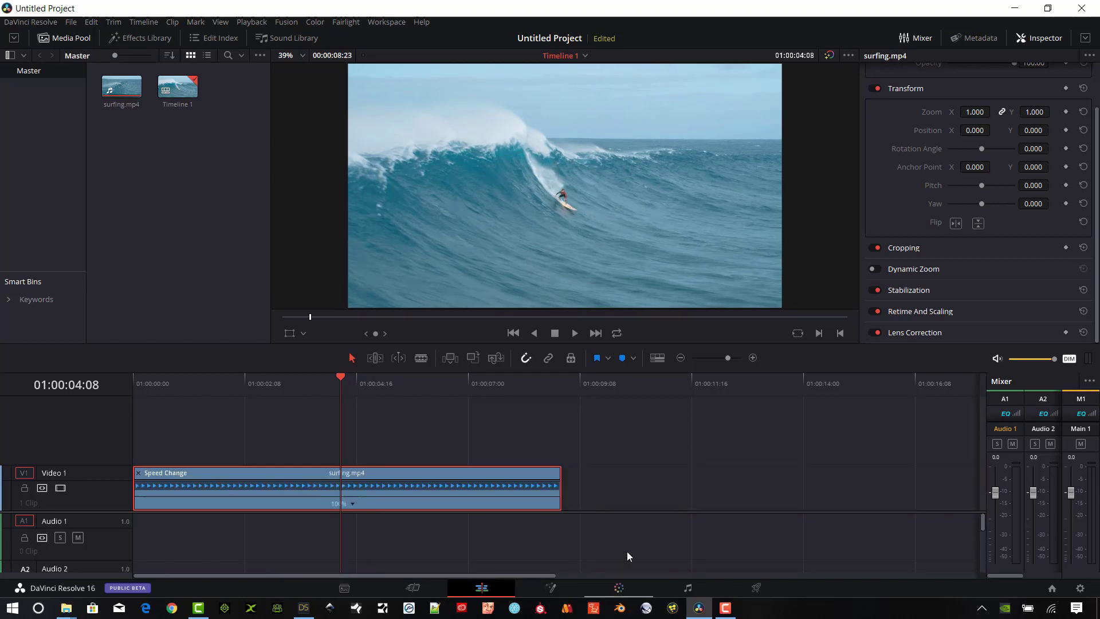
Step: Apply a 10%–90% speed ramp, zoom out, and hide the retime controls
{"action": "left_click", "coordinate": [353, 504]}
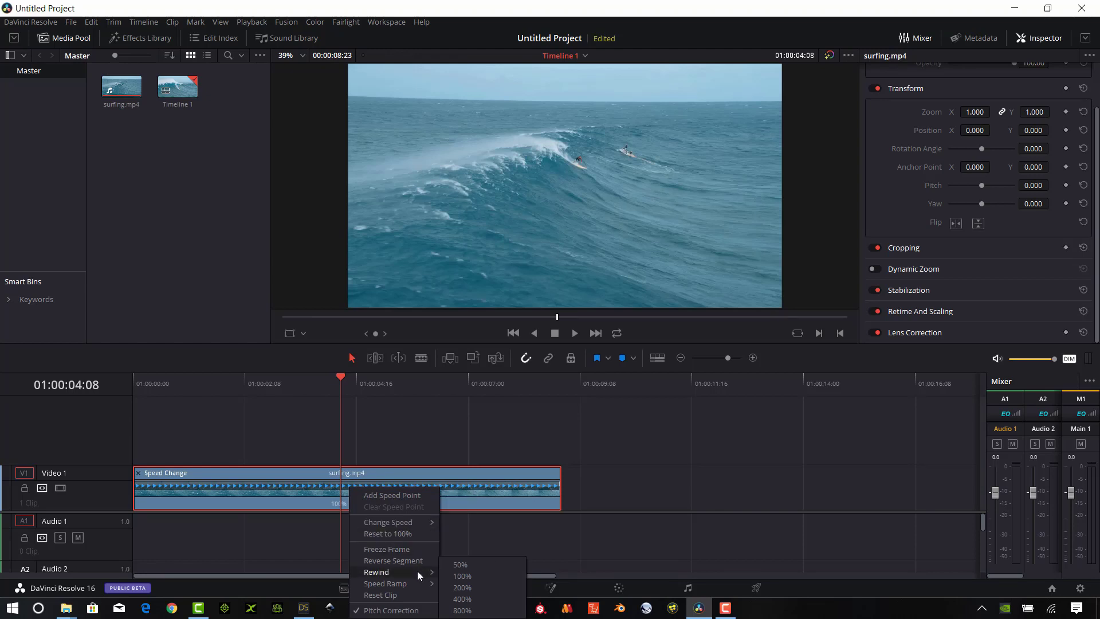
{"action": "mouse_move", "coordinate": [385, 584]}
{"action": "left_click", "coordinate": [472, 587]}
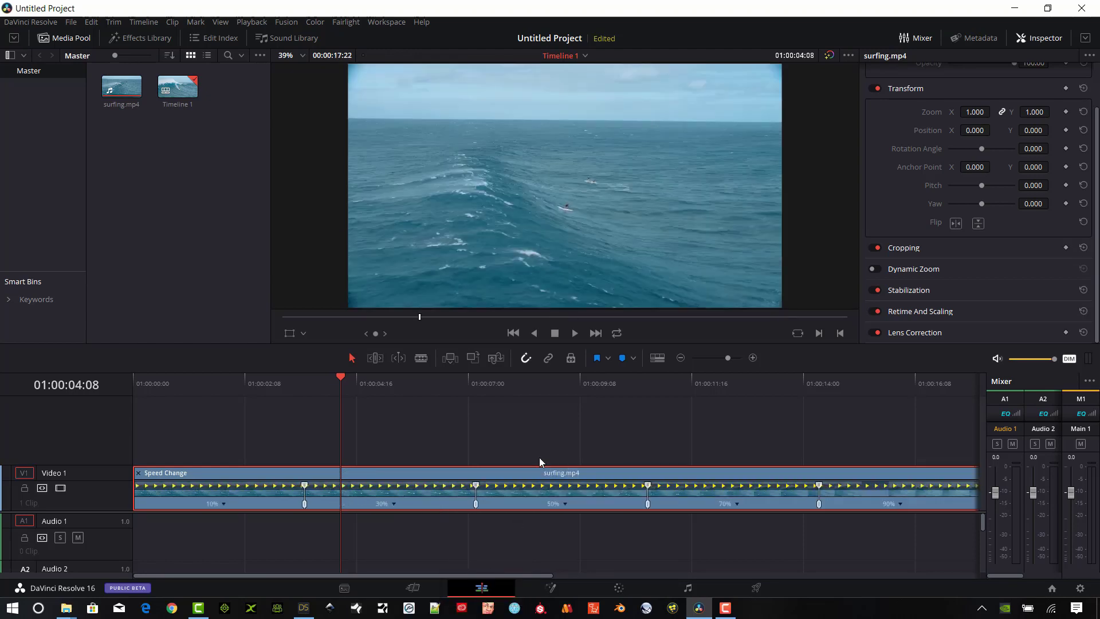
{"action": "left_click", "coordinate": [682, 358]}
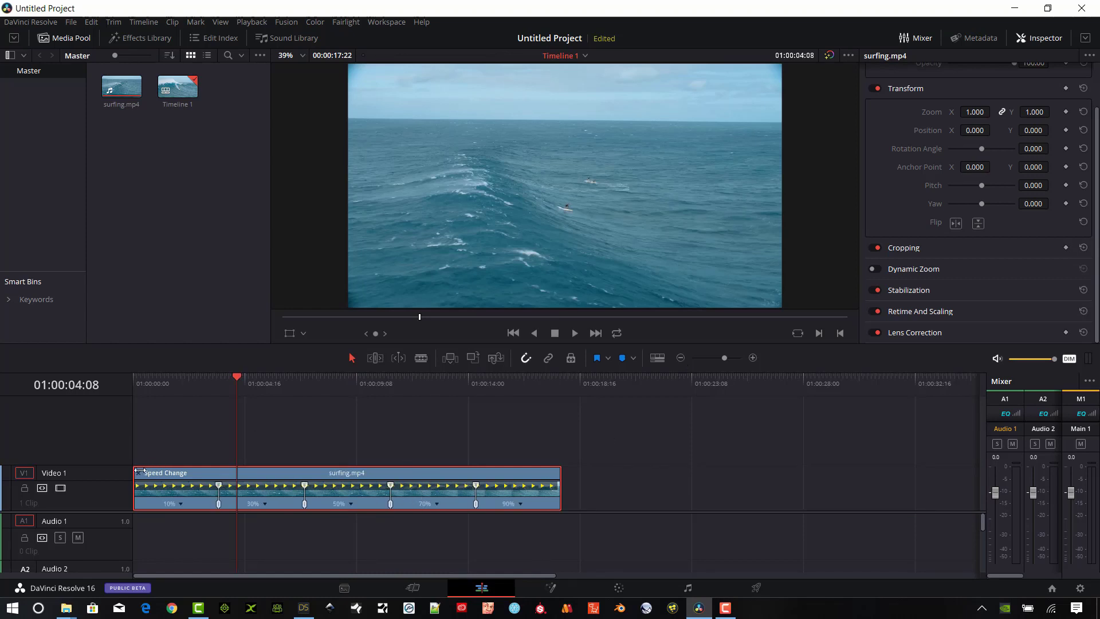
{"action": "key", "text": "ctrl+r"}
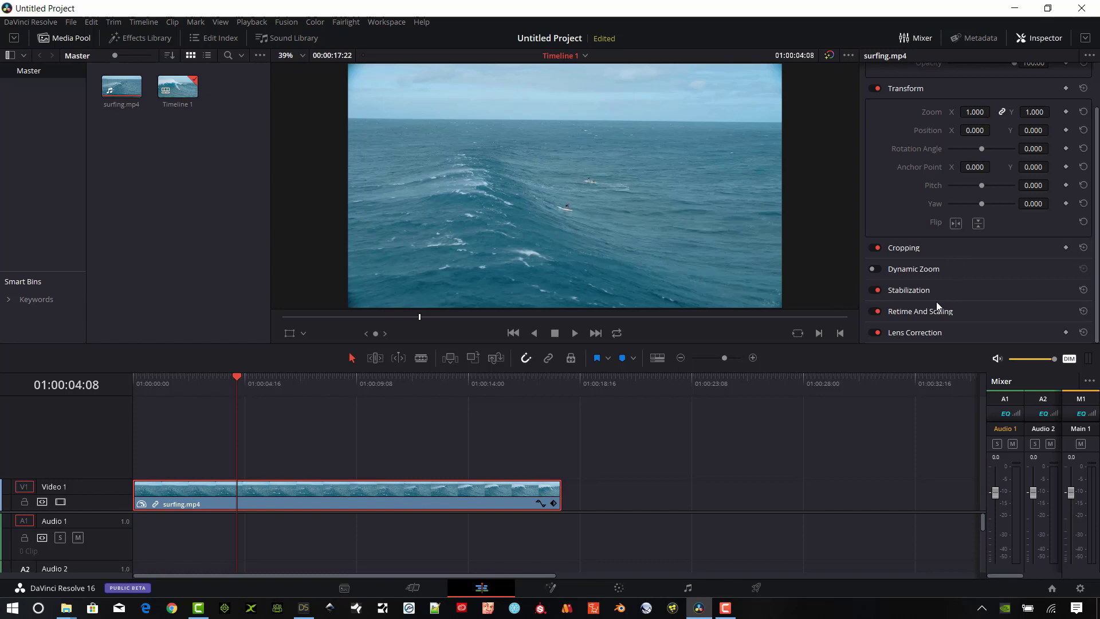
Step: In Retime And Scaling, choose Optical Flow retiming with Enhanced Faster motion estimation
{"action": "left_click", "coordinate": [918, 311]}
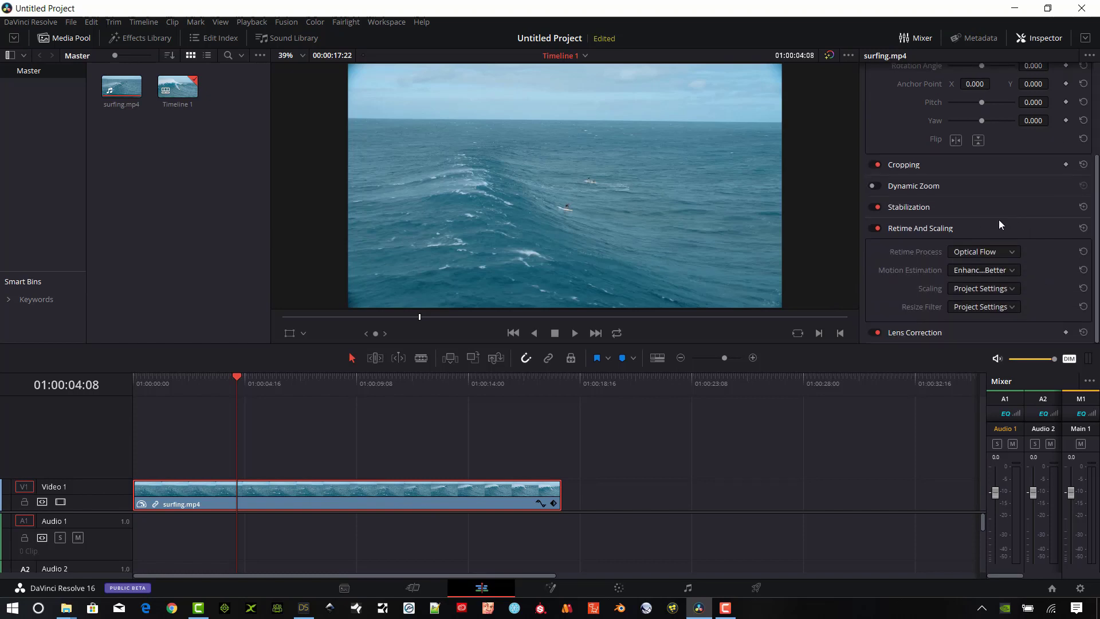
{"action": "left_click", "coordinate": [1014, 252]}
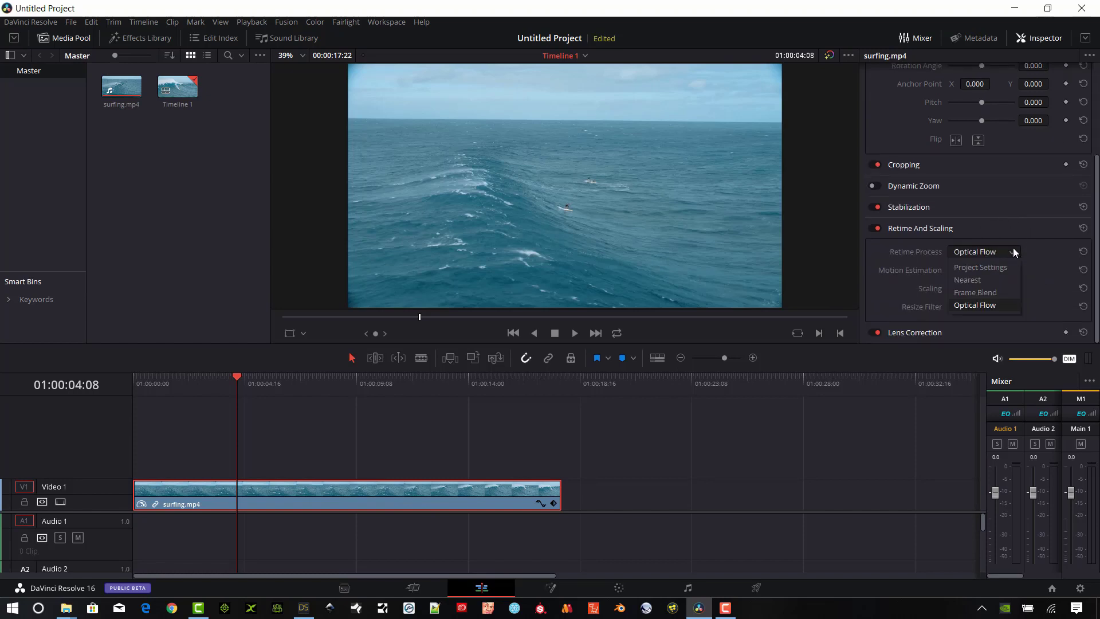
{"action": "left_click", "coordinate": [984, 307]}
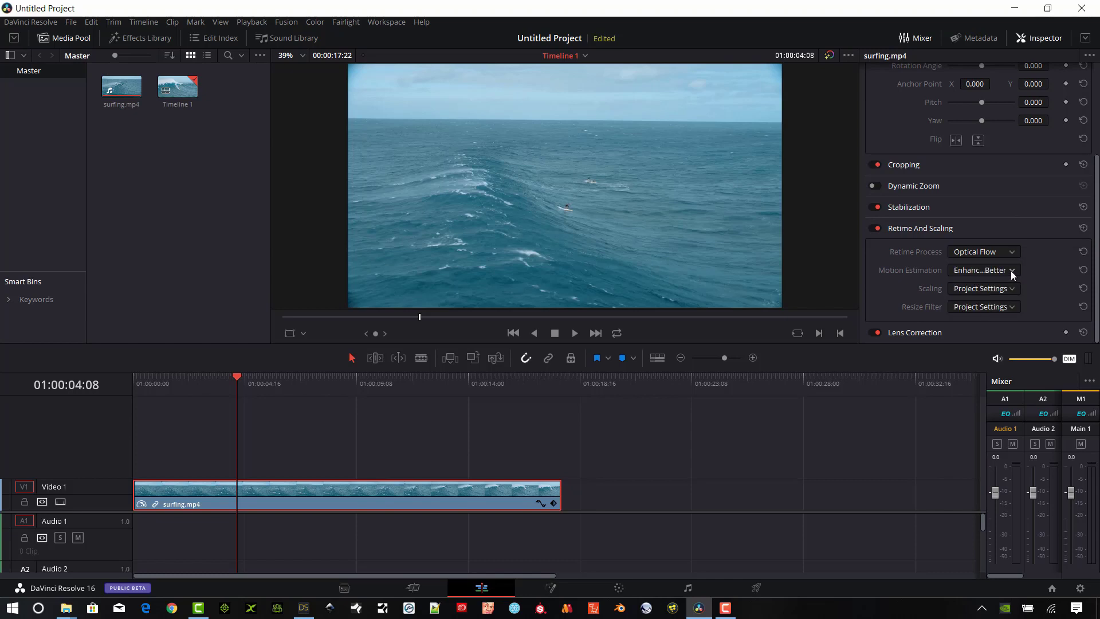
{"action": "left_click", "coordinate": [1012, 271]}
{"action": "left_click", "coordinate": [992, 324]}
Step: Toggle the ramp's speed controls, then open the ramped clip's Retime Curve editor
{"action": "left_click_drag", "start_coordinate": [239, 378], "coordinate": [275, 382]}
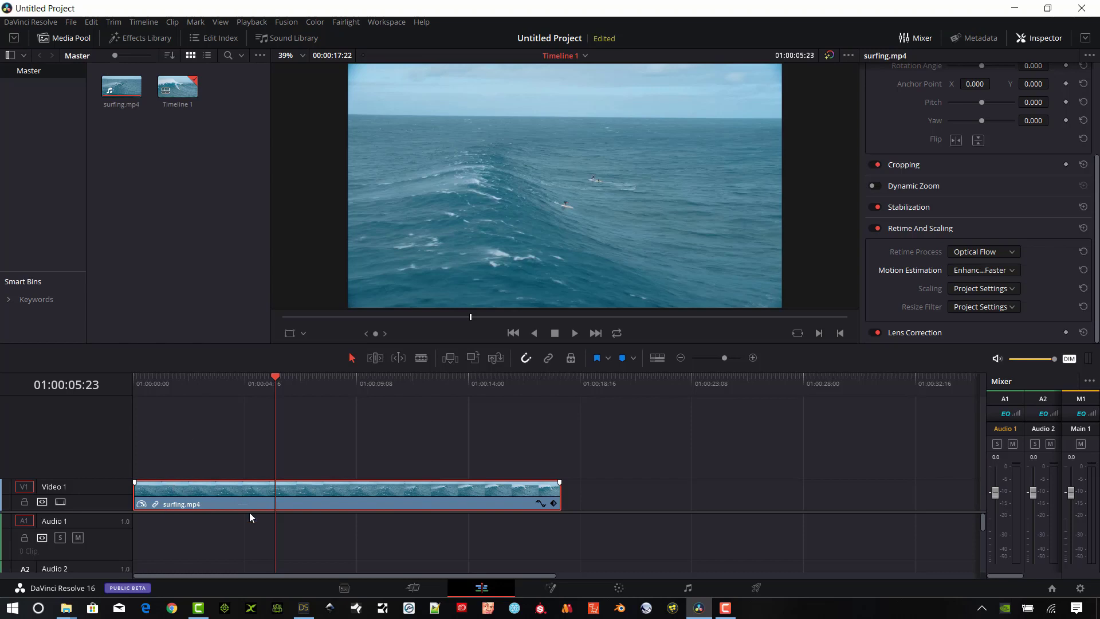
{"action": "key", "text": "ctrl+r"}
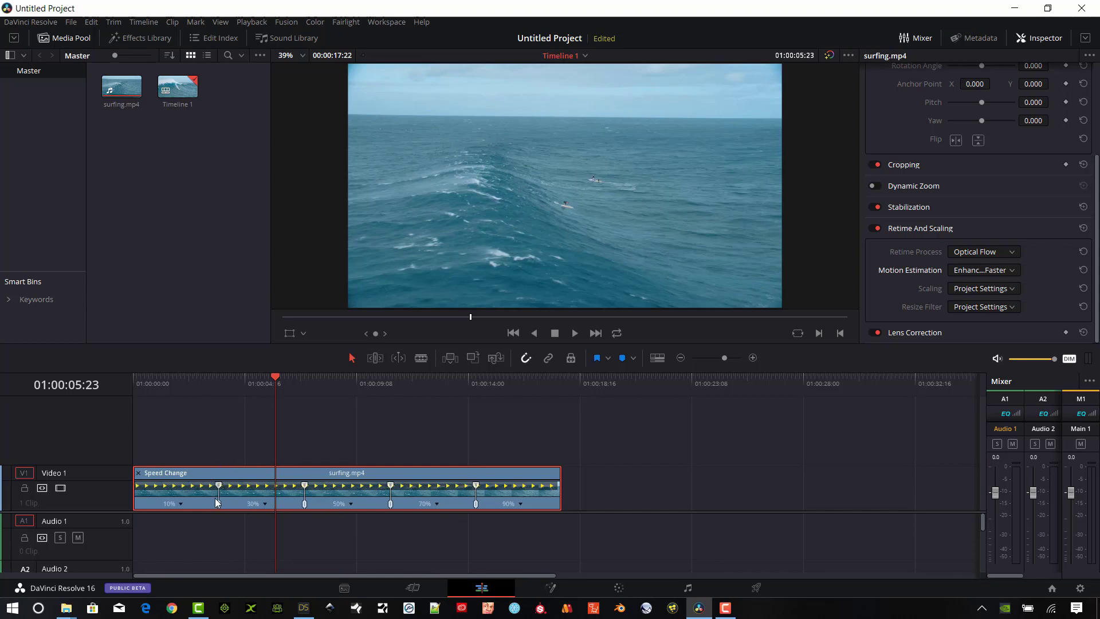
{"action": "left_click", "coordinate": [138, 473]}
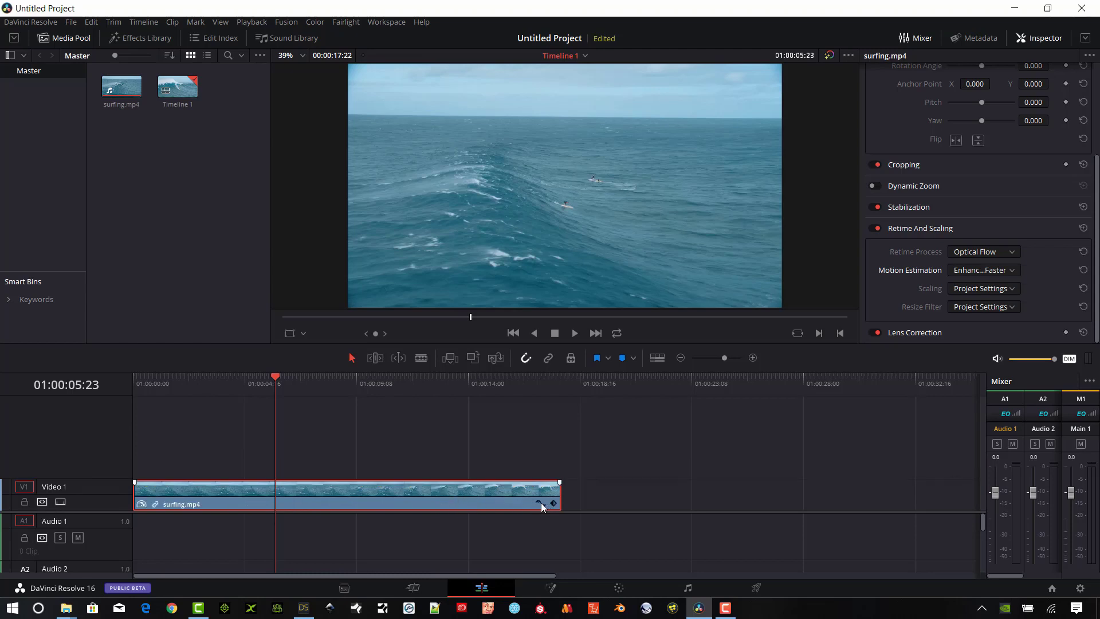
{"action": "left_click", "coordinate": [543, 504]}
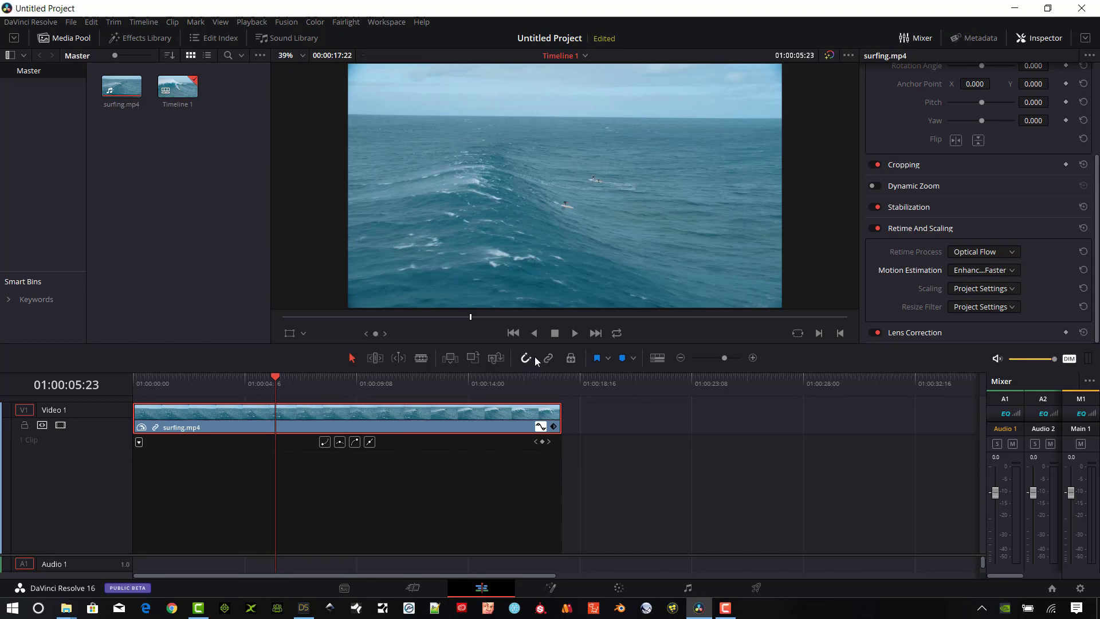
Step: Shrink the viewer, make Video 1 taller, and list the clip's curve parameters
{"action": "left_click_drag", "start_coordinate": [535, 344], "coordinate": [535, 183]}
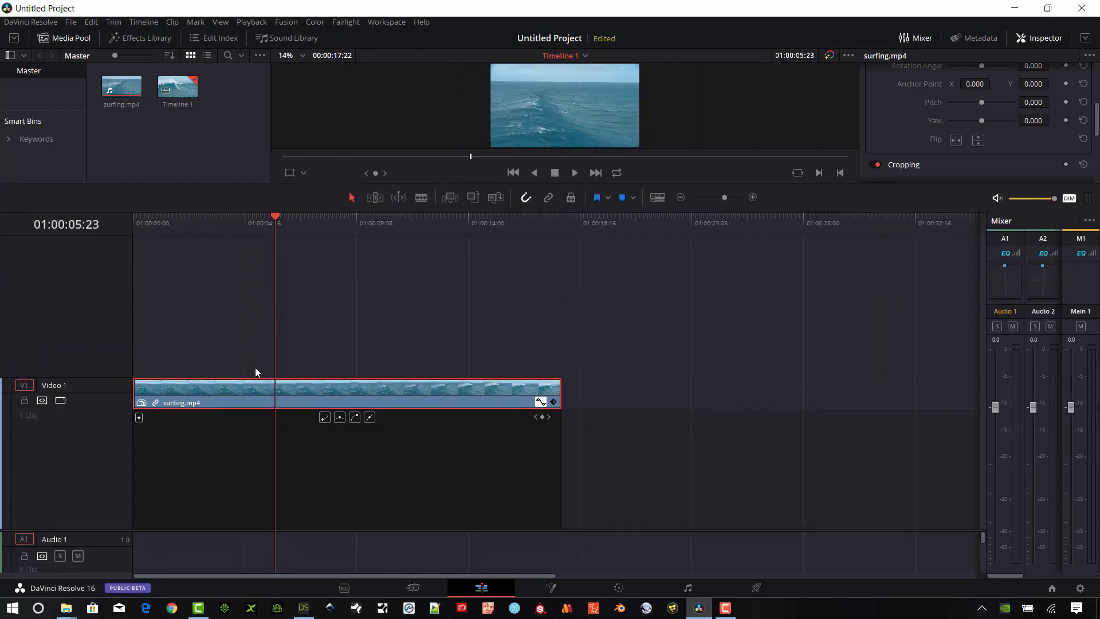
{"action": "left_click_drag", "start_coordinate": [76, 379], "coordinate": [77, 244]}
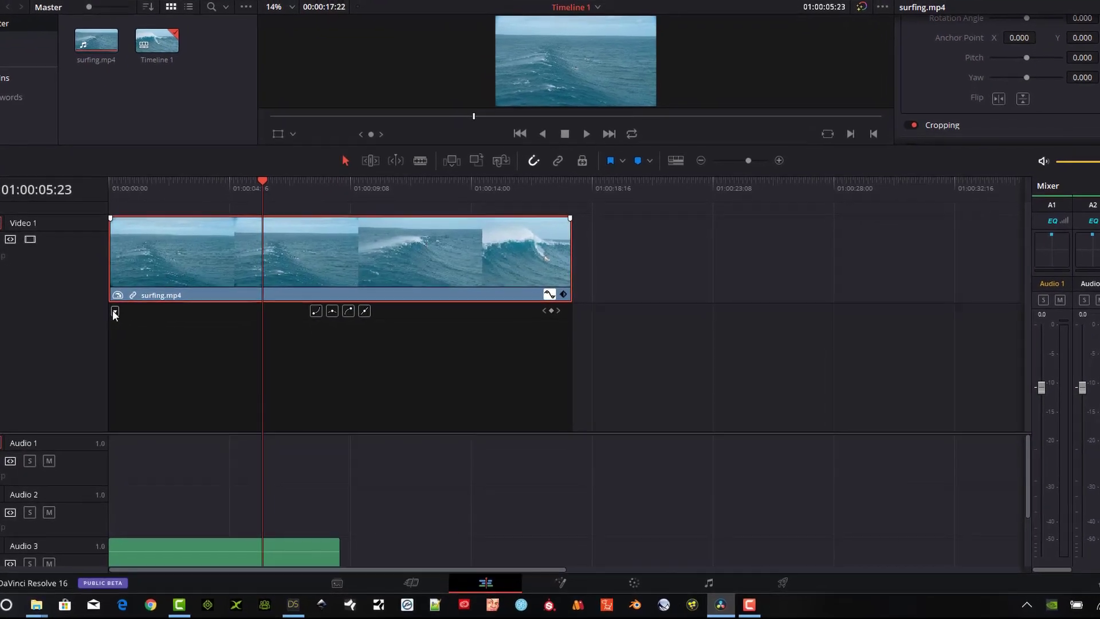
{"action": "left_click", "coordinate": [103, 301]}
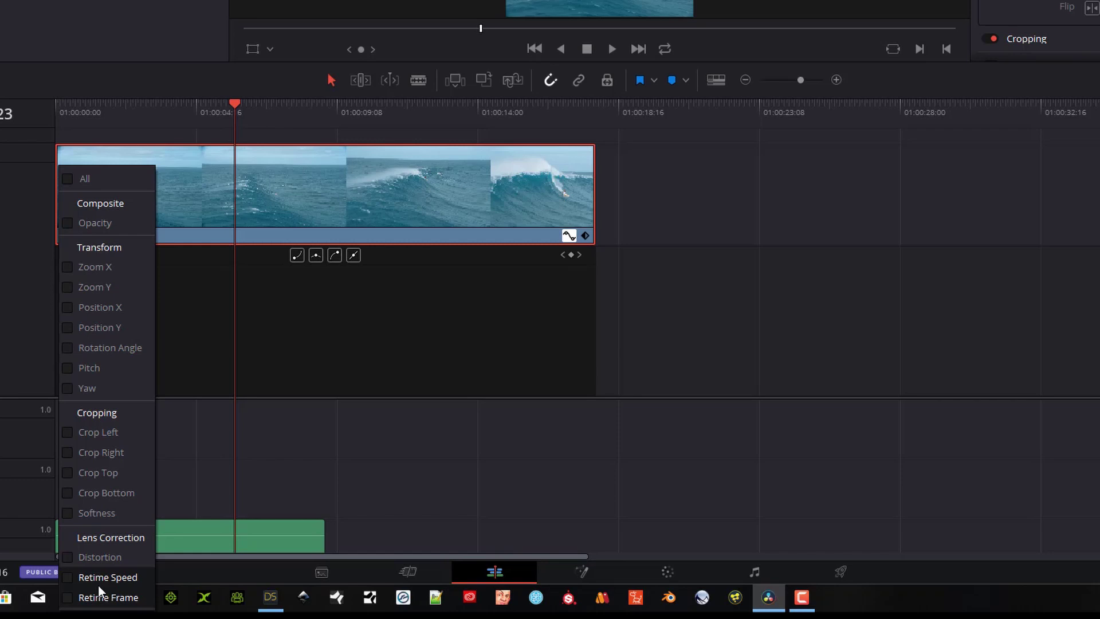
Step: Show the surfing clip's Retime Speed curve alone, with Retime Frame turned off
{"action": "left_click", "coordinate": [71, 577]}
{"action": "left_click", "coordinate": [71, 597]}
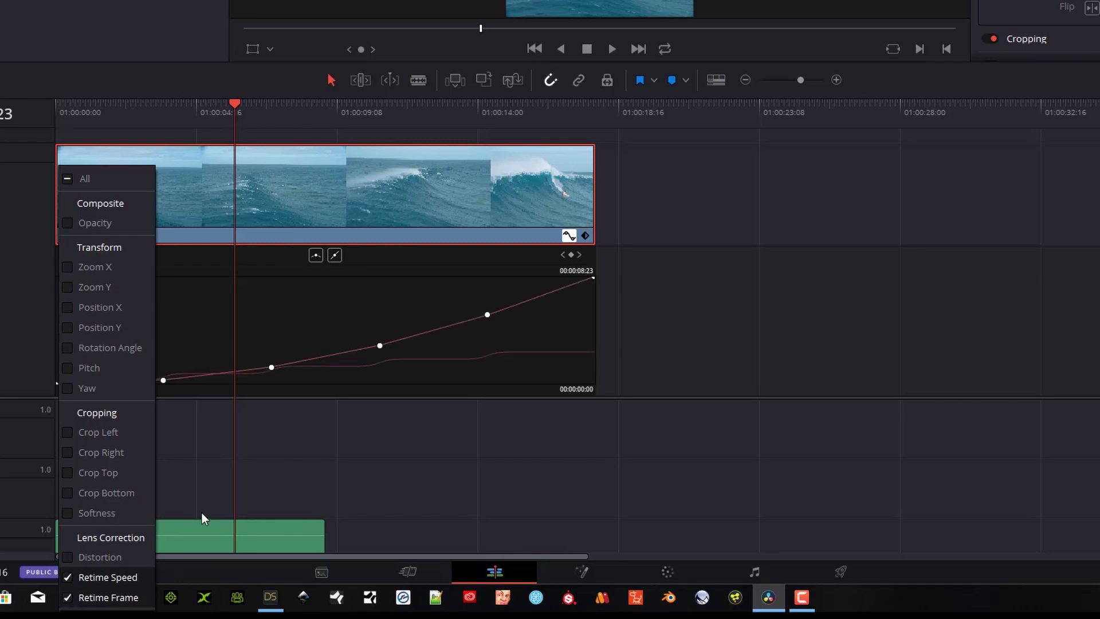
{"action": "left_click", "coordinate": [778, 314]}
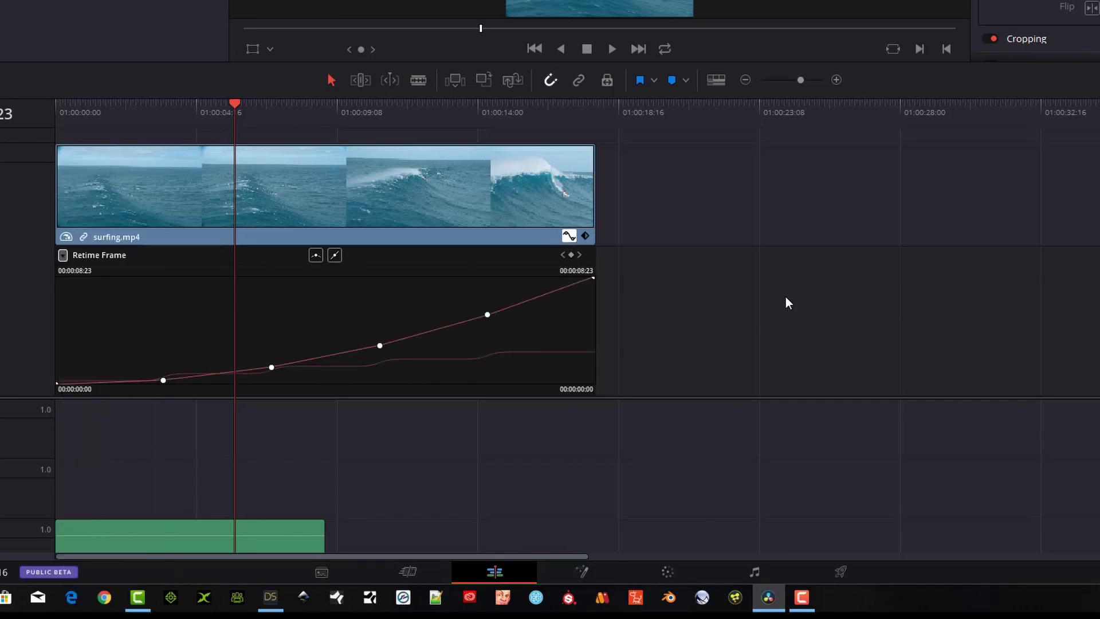
{"action": "left_click", "coordinate": [170, 467]}
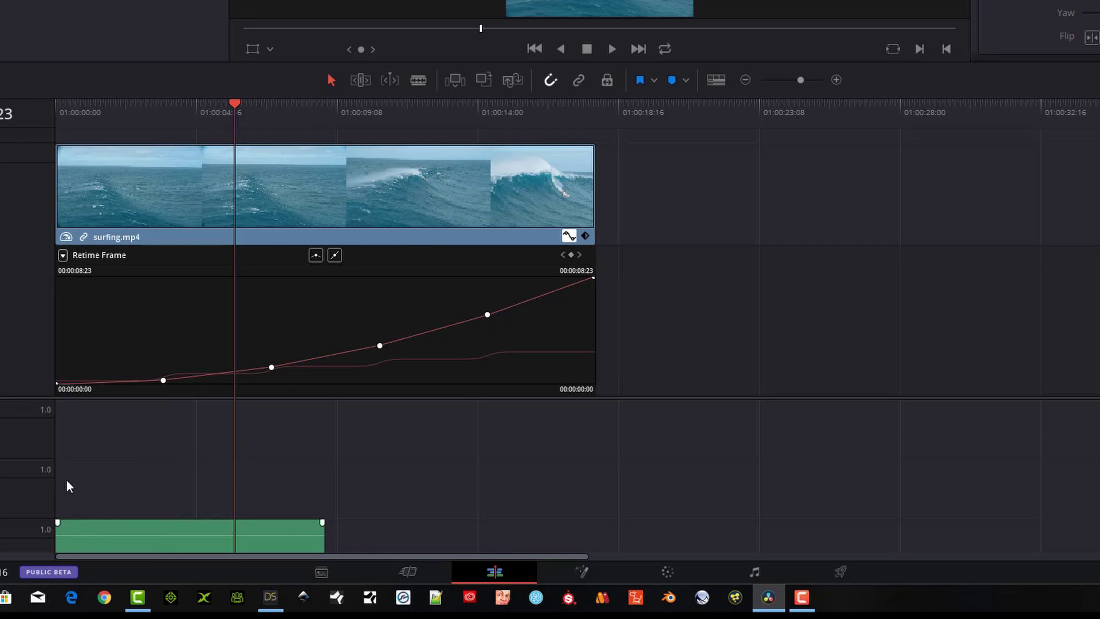
{"action": "left_click", "coordinate": [63, 256]}
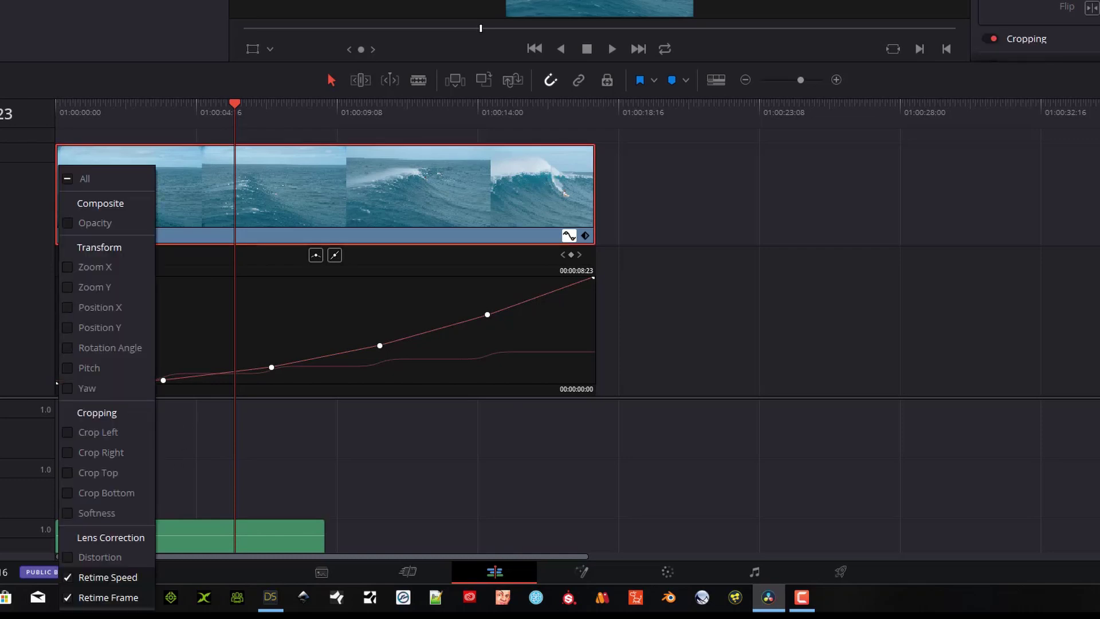
{"action": "left_click", "coordinate": [68, 597]}
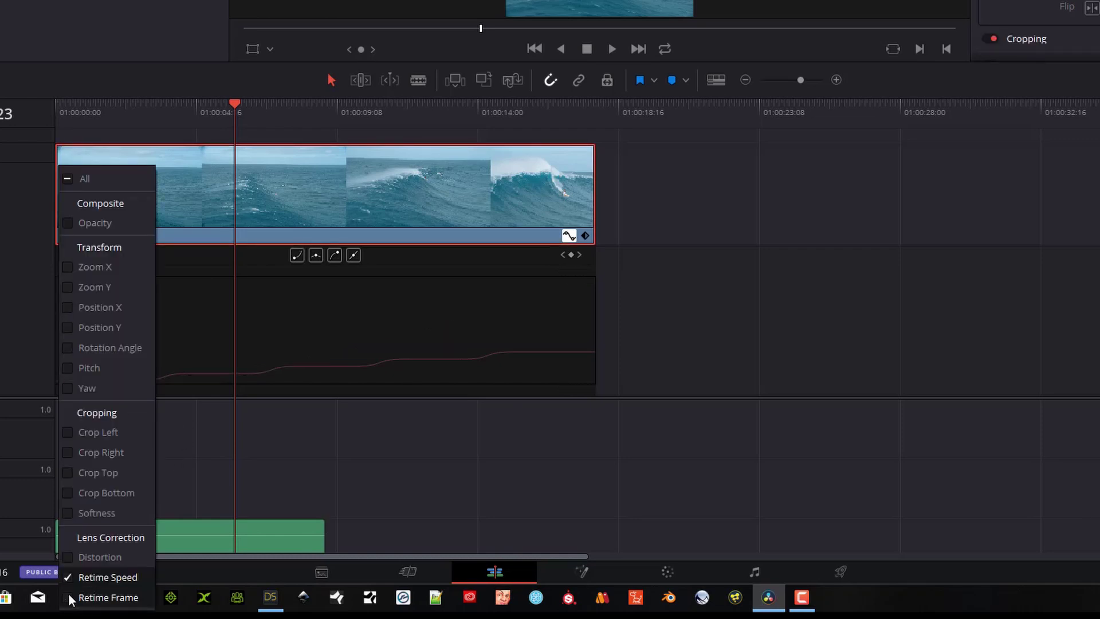
{"action": "left_click", "coordinate": [321, 346]}
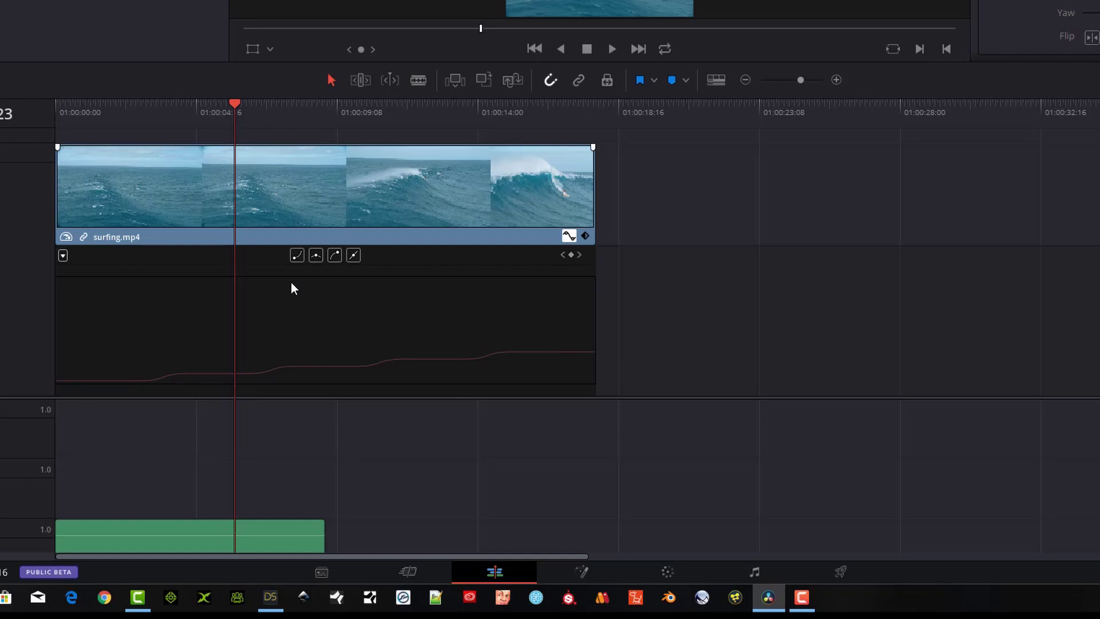
Step: Make the first Retime Speed keyframe a curved transition with widened bezier handles
{"action": "left_click", "coordinate": [317, 255]}
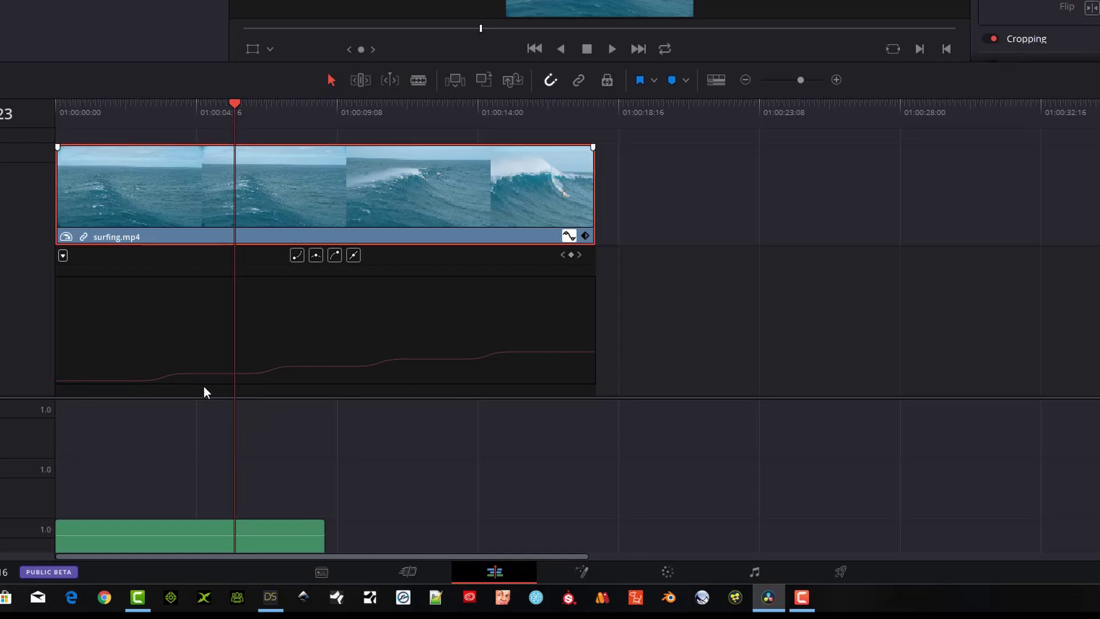
{"action": "left_click", "coordinate": [175, 381]}
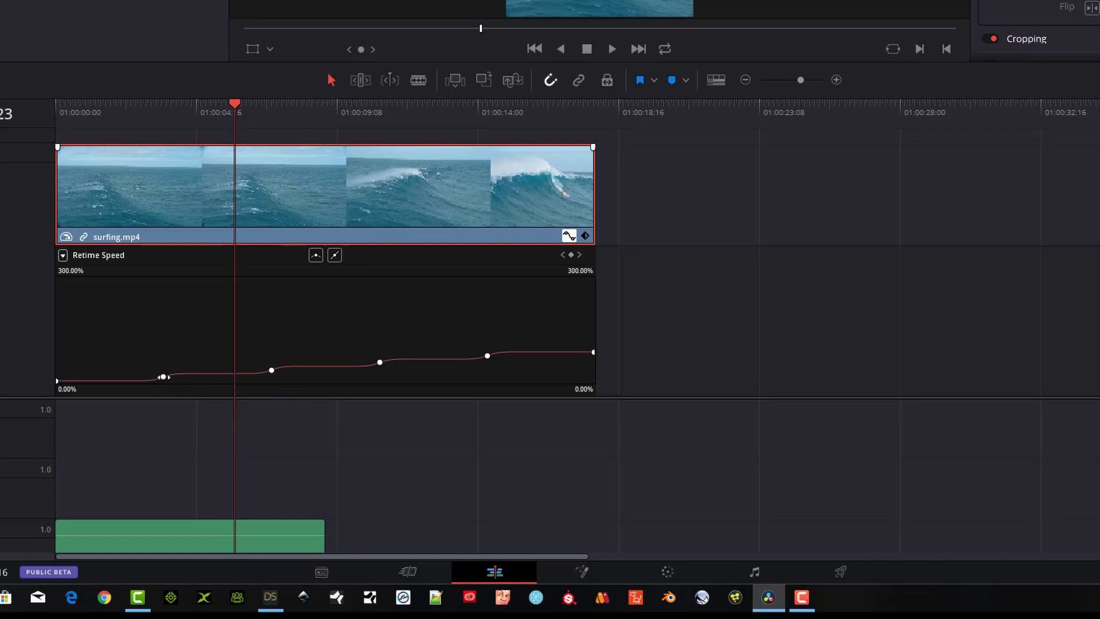
{"action": "left_click_drag", "start_coordinate": [162, 377], "coordinate": [179, 364]}
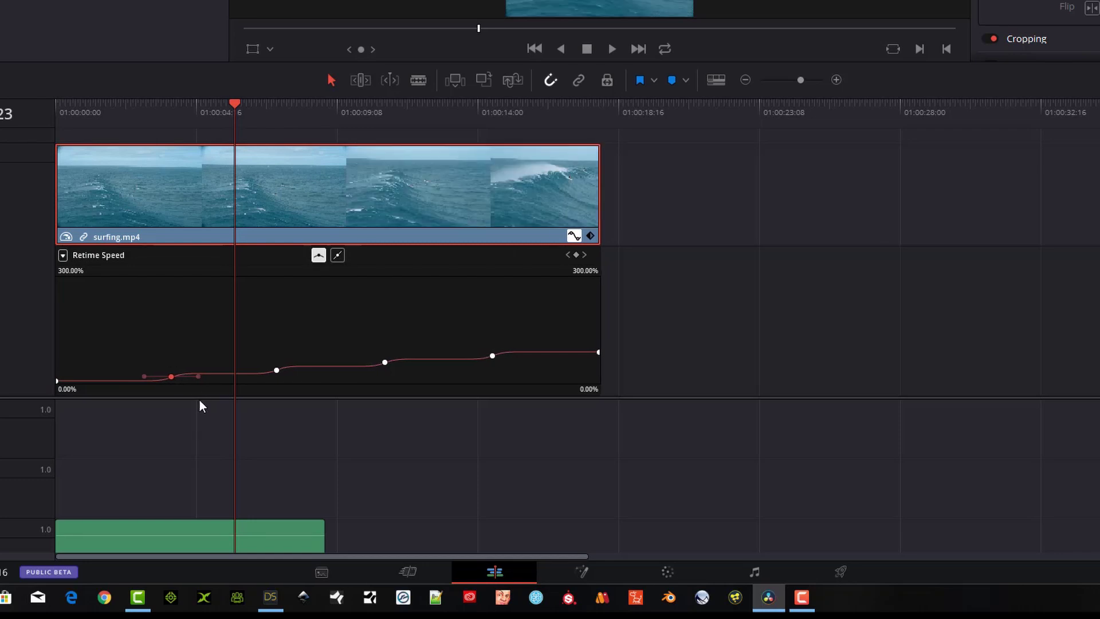
{"action": "mouse_move", "coordinate": [230, 403]}
{"action": "left_mouse_down"}
{"action": "mouse_move", "coordinate": [320, 389]}
{"action": "mouse_move", "coordinate": [242, 365]}
{"action": "mouse_move", "coordinate": [267, 368]}
{"action": "left_mouse_up"}
Step: Select the second, third and fourth speed keyframes, then return the playhead to the start
{"action": "left_click", "coordinate": [279, 370]}
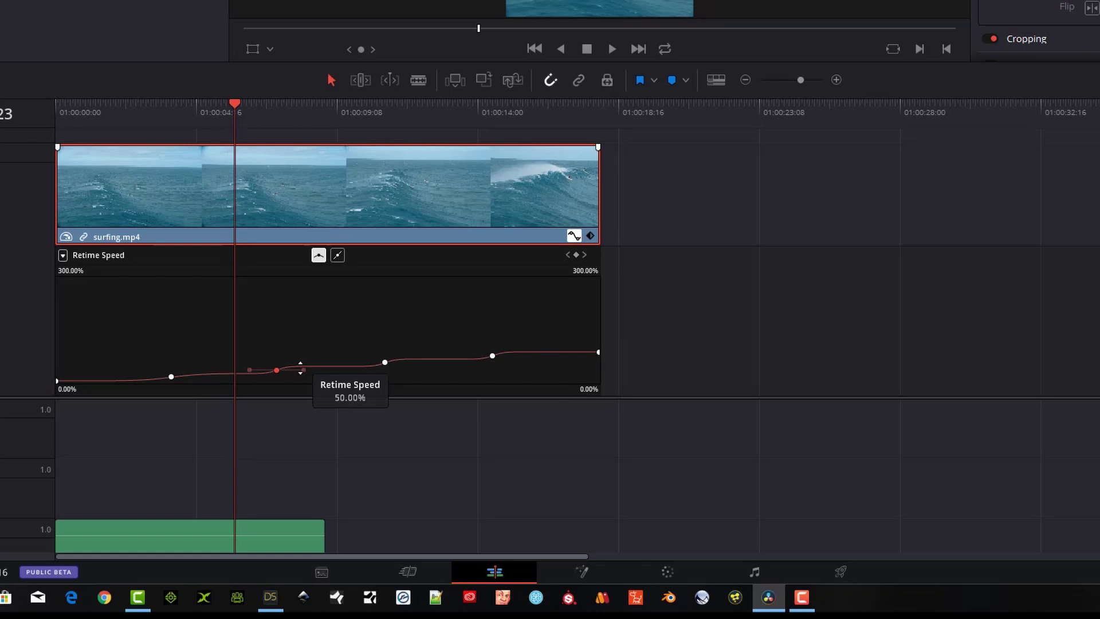
{"action": "left_click", "coordinate": [384, 362]}
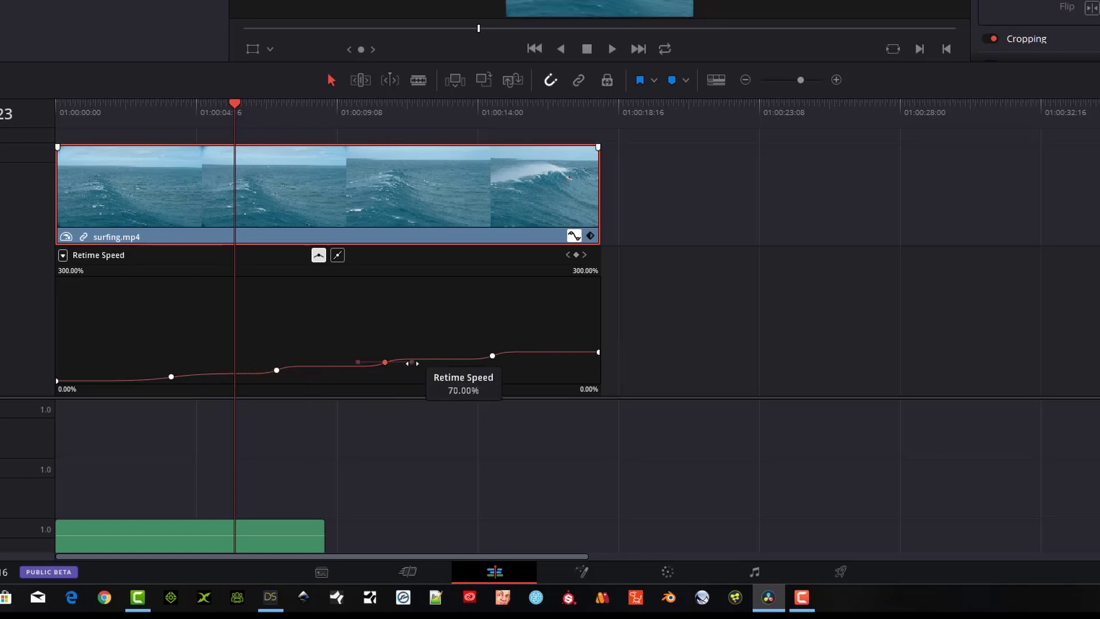
{"action": "left_click", "coordinate": [491, 355]}
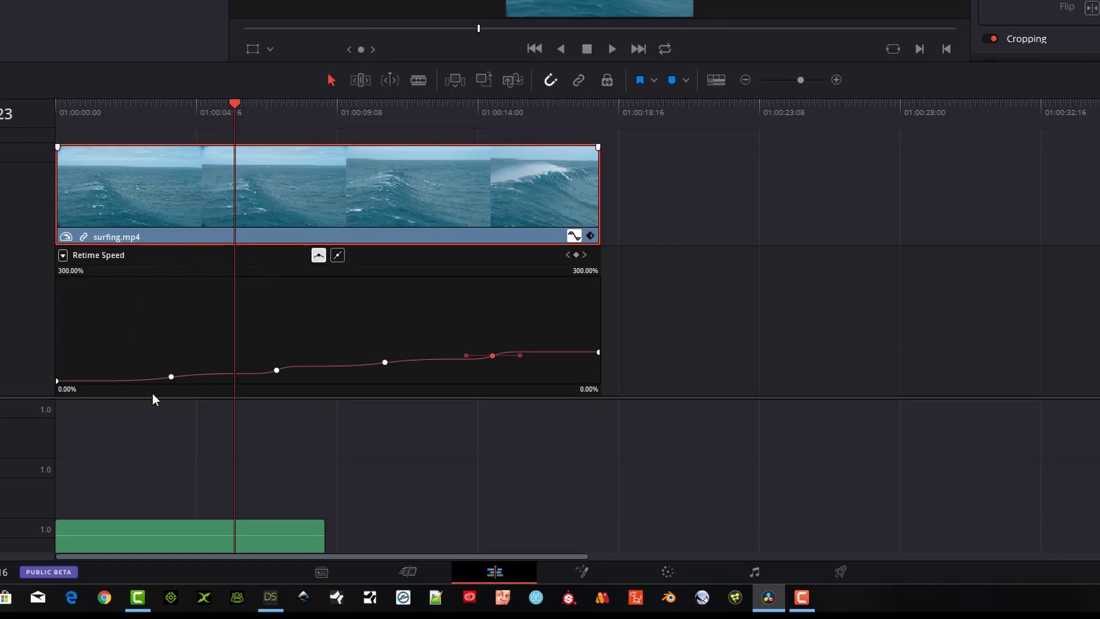
{"action": "left_click_drag", "start_coordinate": [229, 109], "coordinate": [93, 110]}
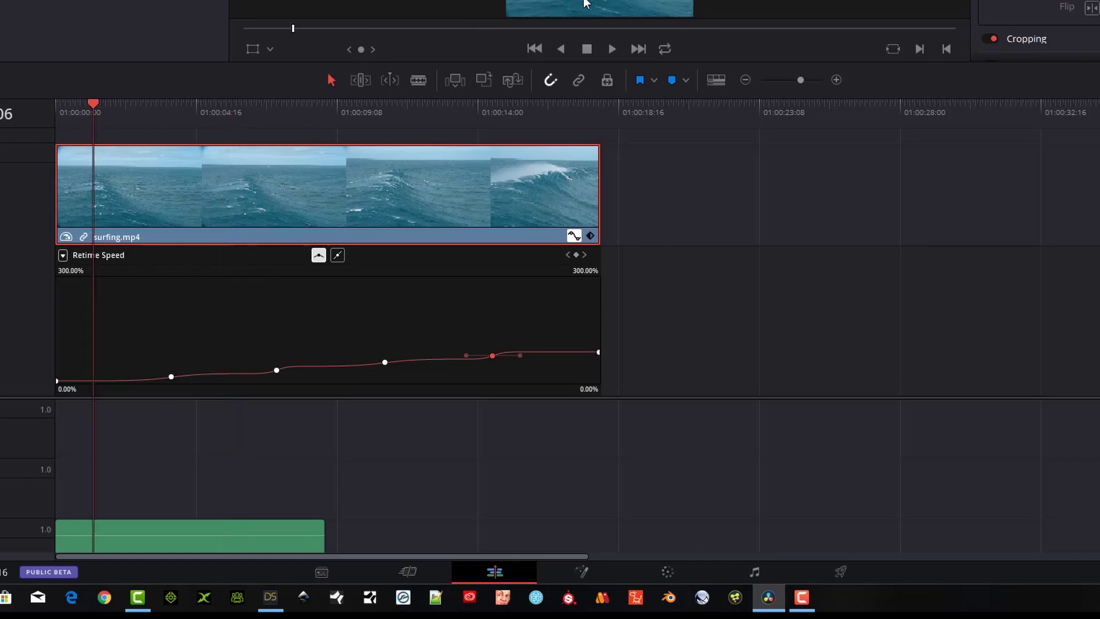
Step: Enlarge the viewer and set Motion Estimation to Standard Faster
{"action": "left_click", "coordinate": [609, 49]}
{"action": "left_click_drag", "start_coordinate": [609, 65], "coordinate": [659, 523]}
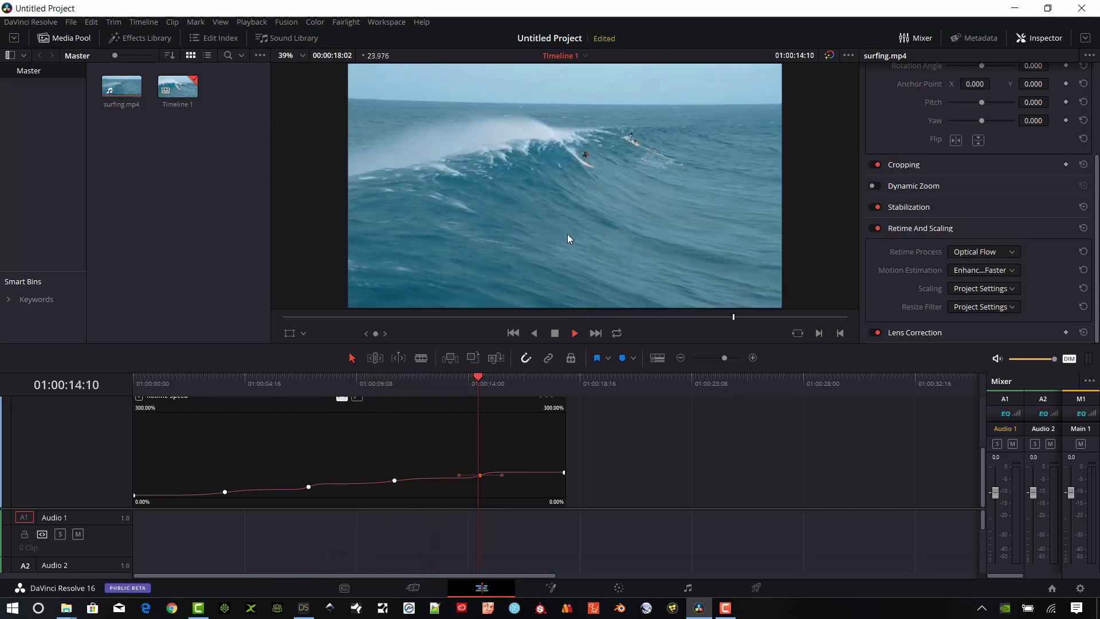
{"action": "key", "text": "space"}
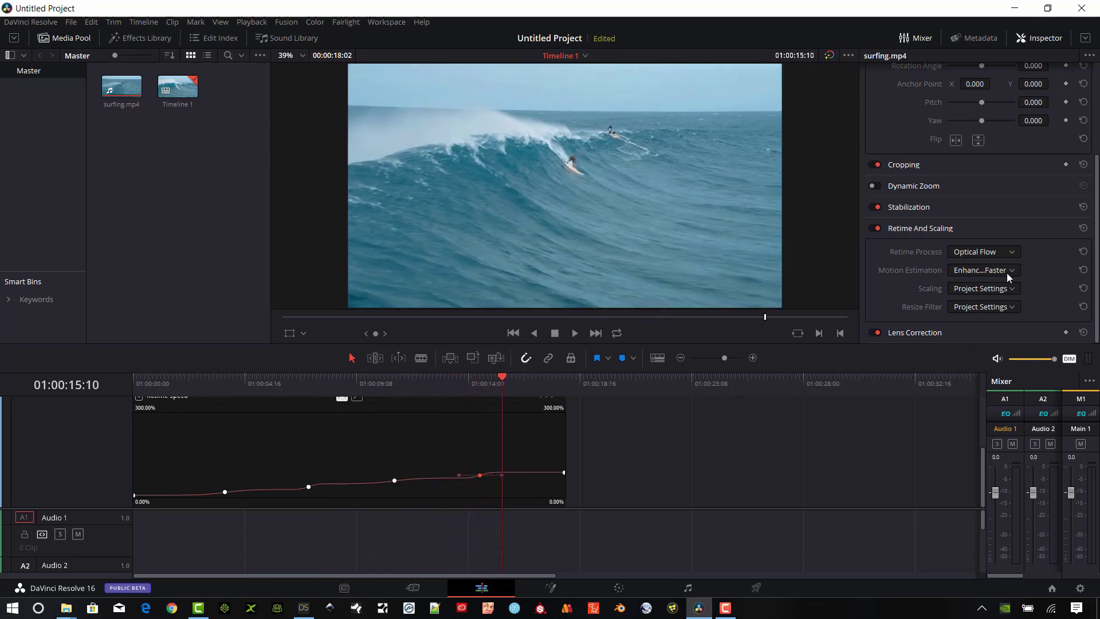
{"action": "left_click", "coordinate": [1008, 269]}
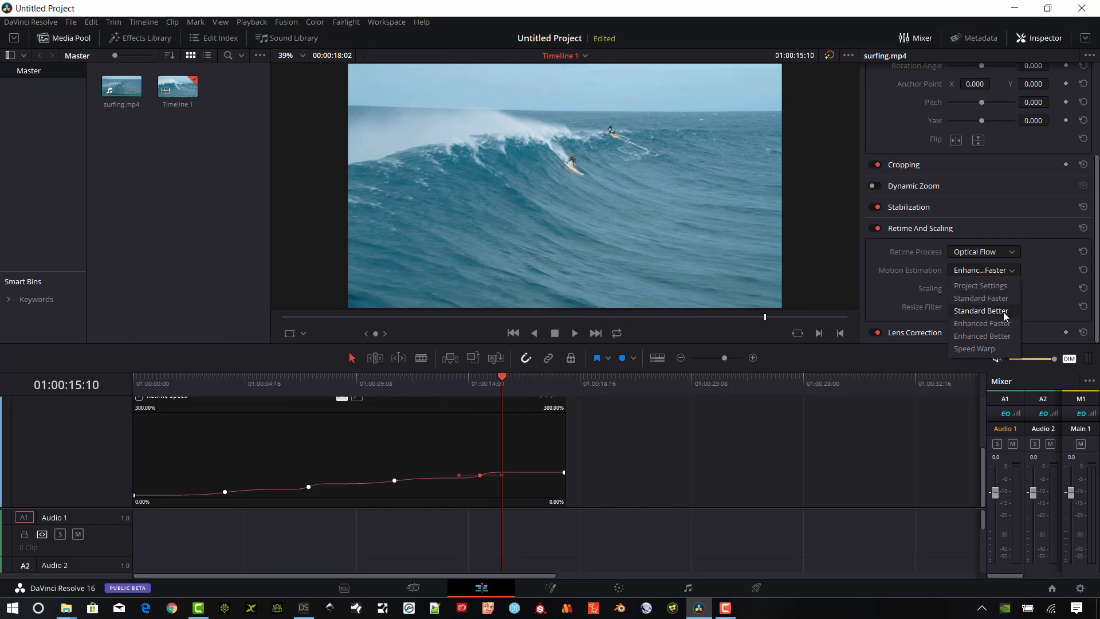
{"action": "left_click", "coordinate": [1002, 298]}
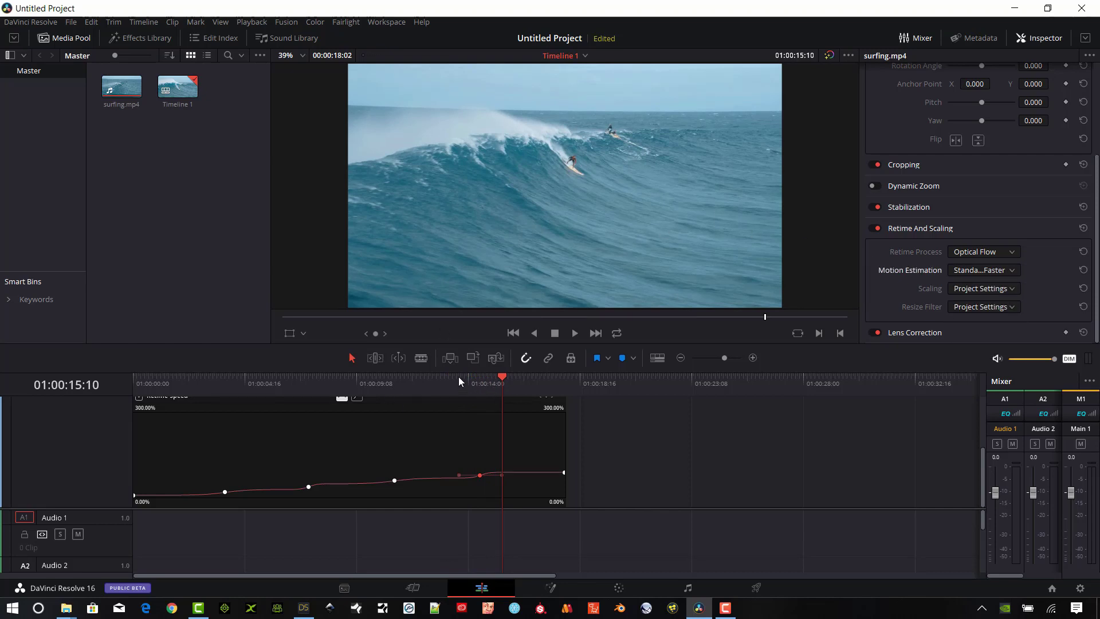
Step: Play the retimed surfing clip twice from near its start to review the ramp
{"action": "left_click", "coordinate": [348, 383]}
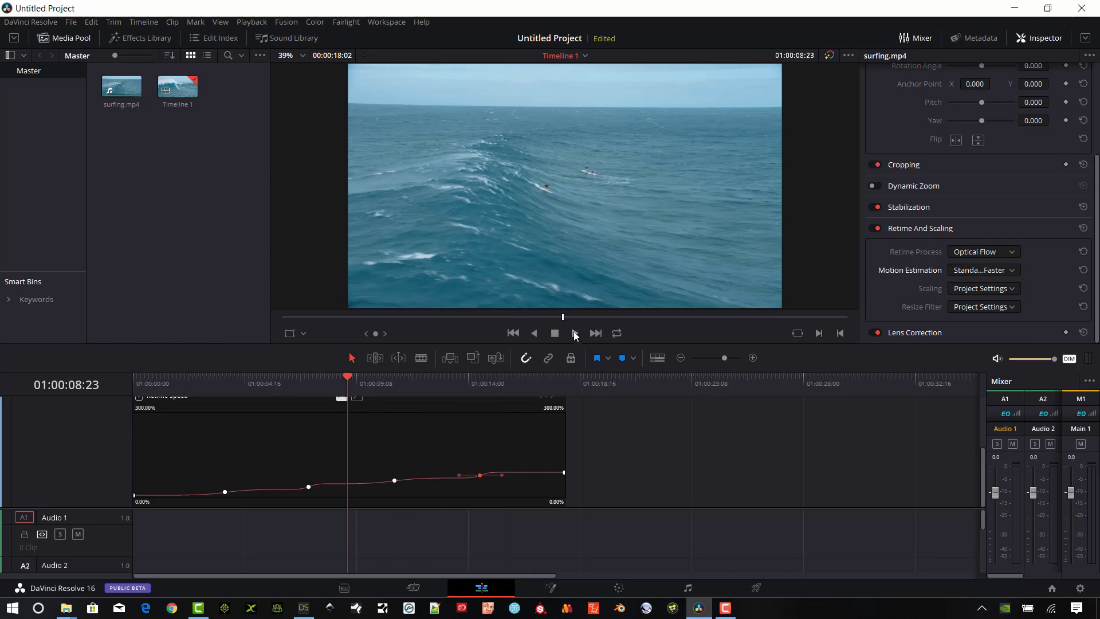
{"action": "left_click", "coordinate": [574, 334]}
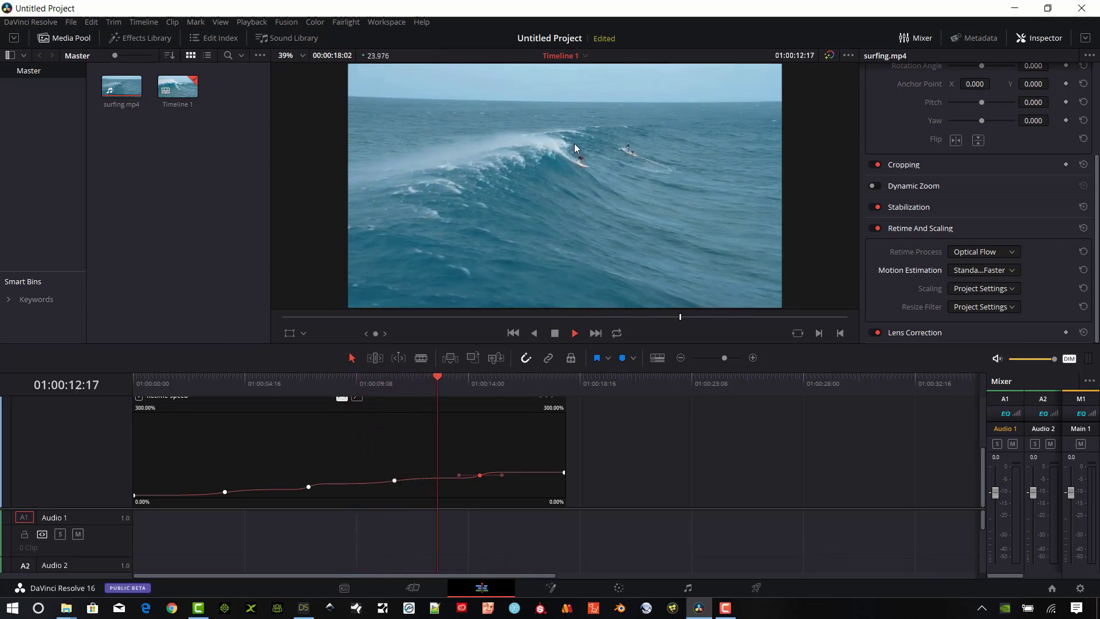
{"action": "left_click", "coordinate": [555, 333]}
{"action": "left_click", "coordinate": [174, 381]}
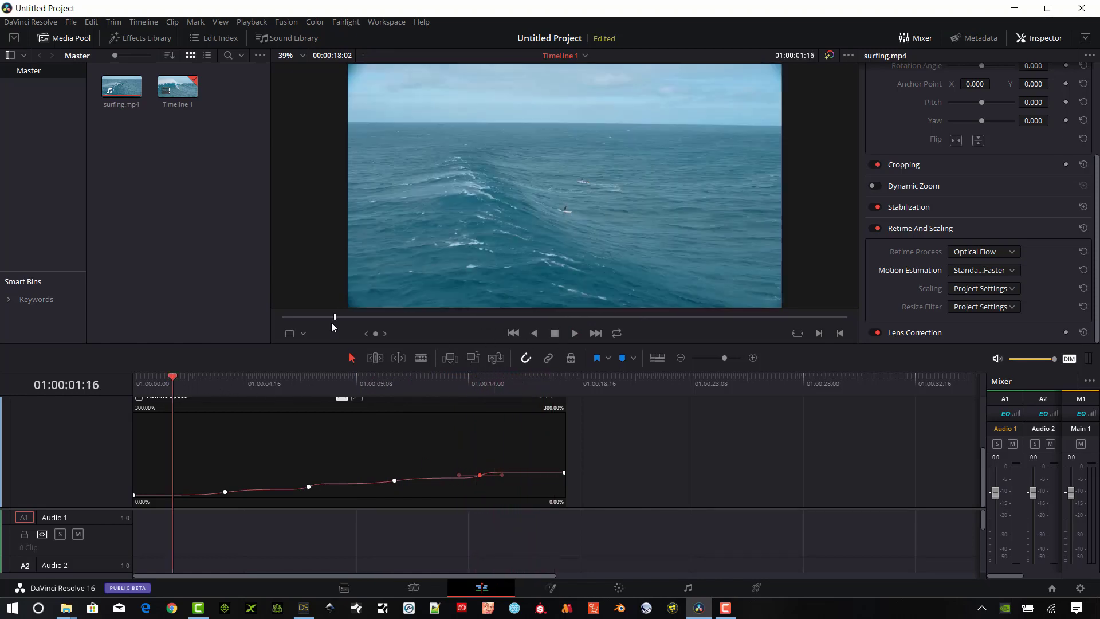
{"action": "left_click", "coordinate": [575, 334]}
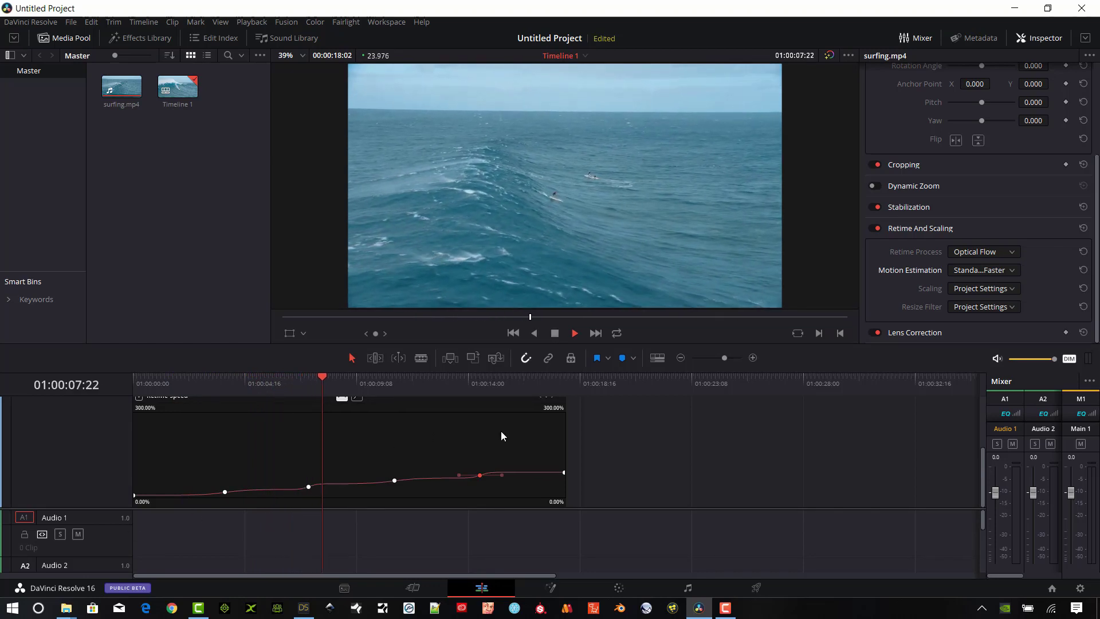
{"action": "left_click", "coordinate": [555, 333]}
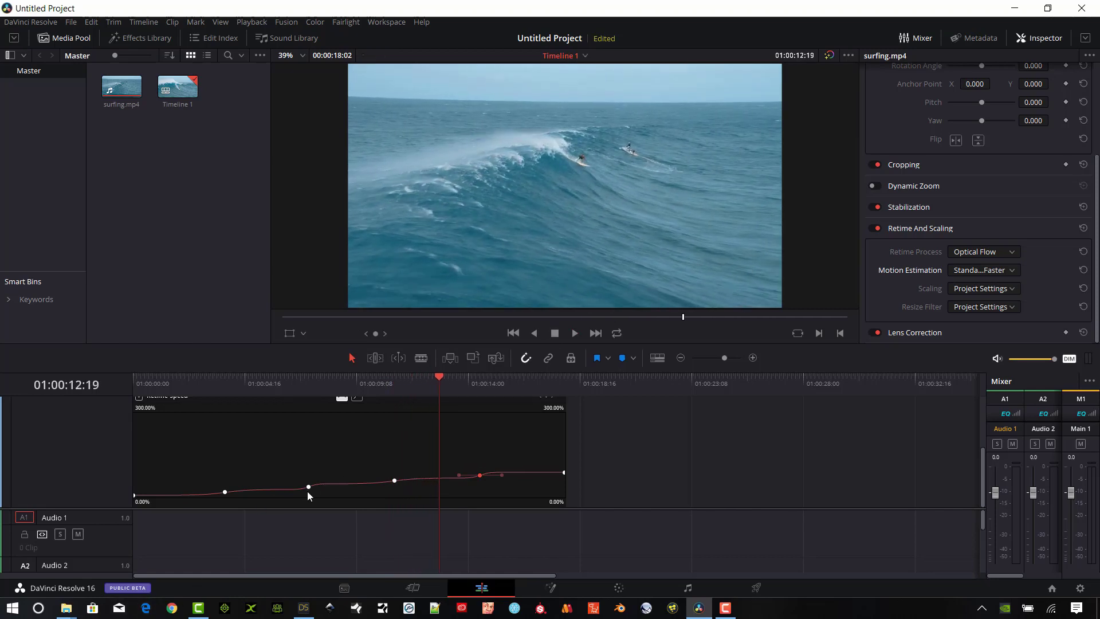
{"action": "scroll", "coordinate": [201, 464], "scroll_direction": "up", "scroll_amount": 2}
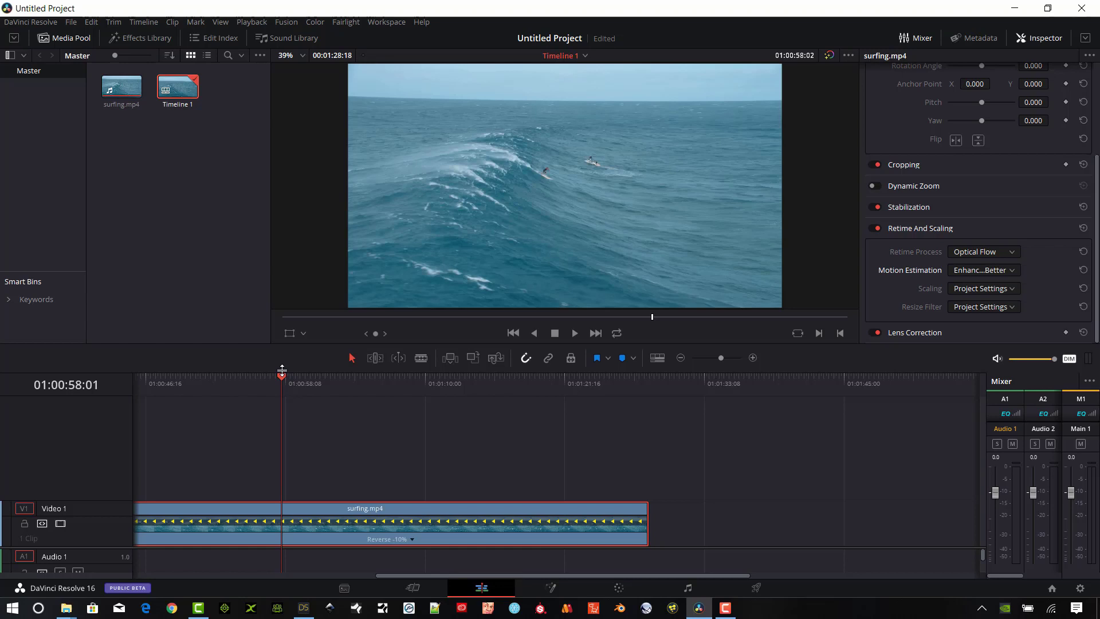
{"action": "left_click", "coordinate": [1012, 273]}
{"action": "left_click", "coordinate": [1036, 219]}
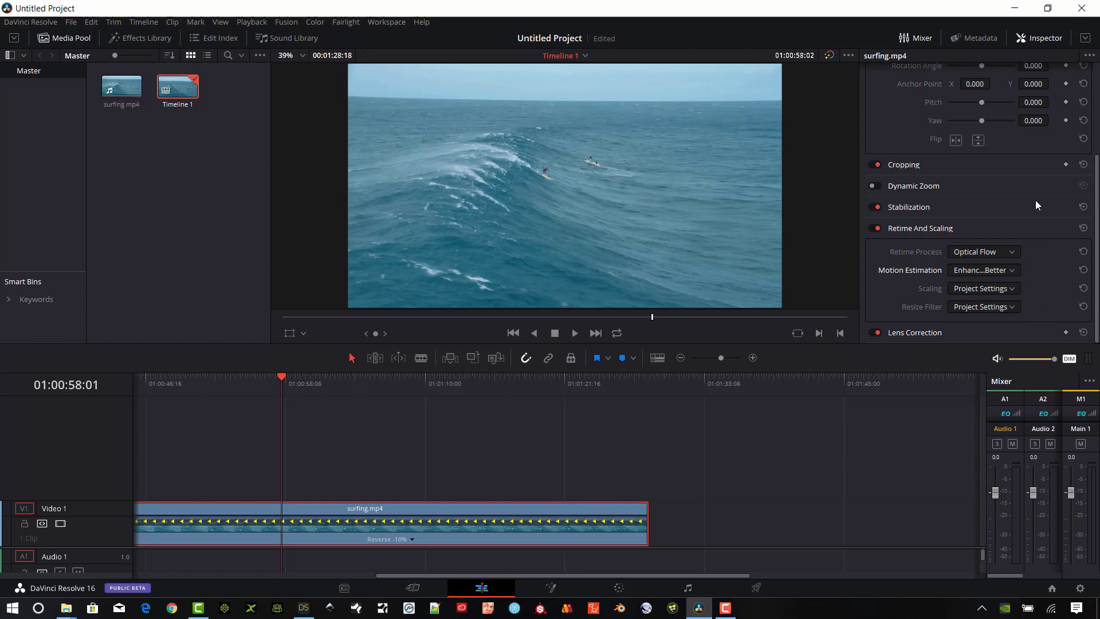